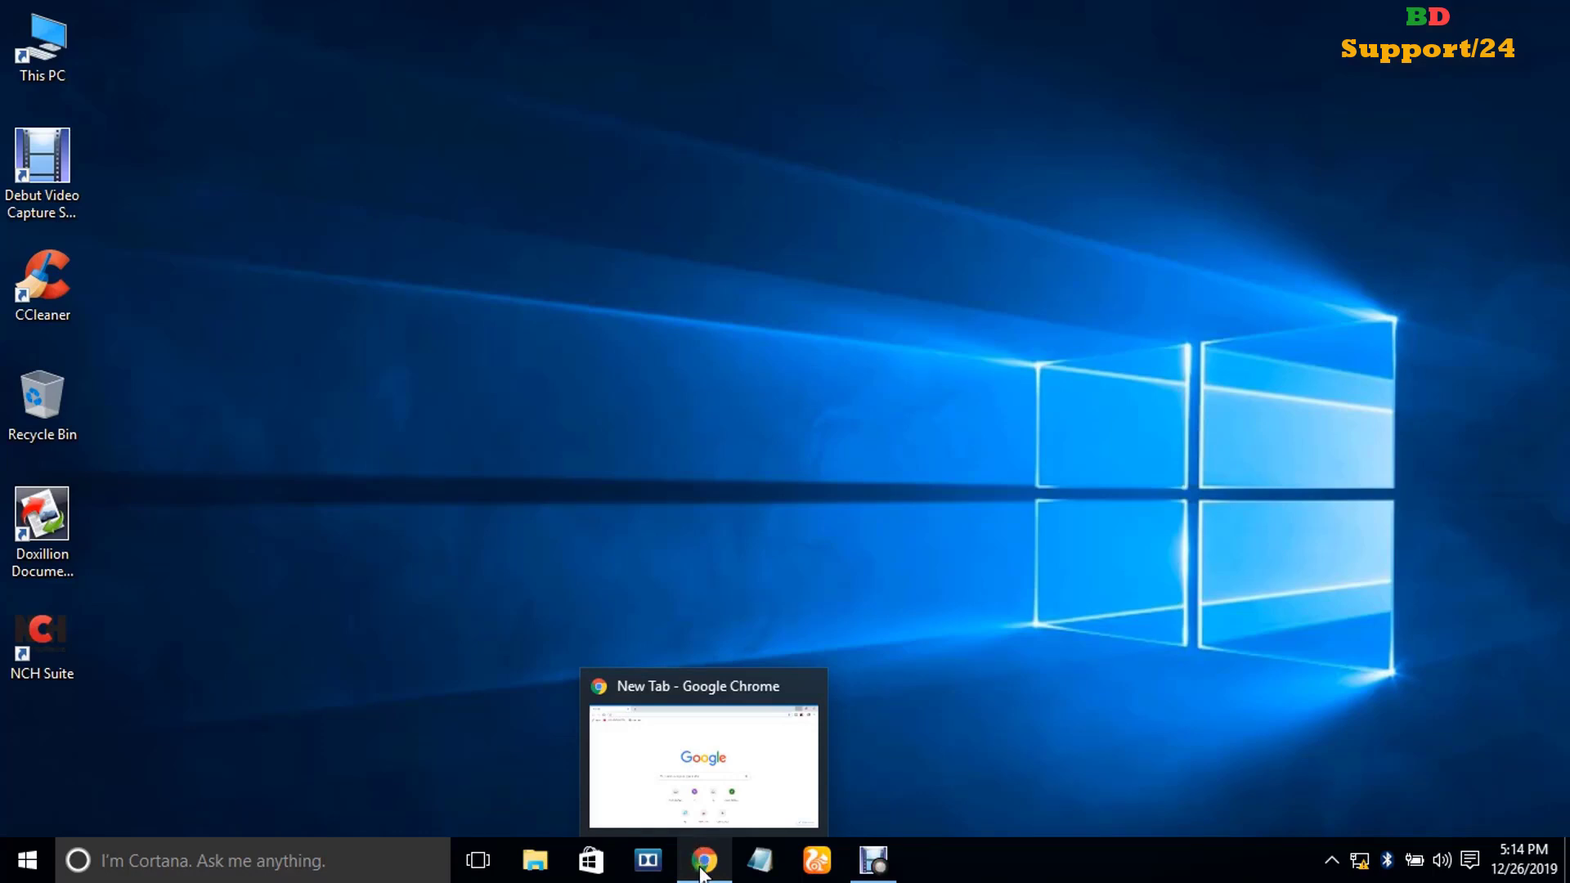
Bring Chrome back up and load the TP-Link login page at 192.168.0.1
{"action": "left_click", "coordinate": [703, 860]}
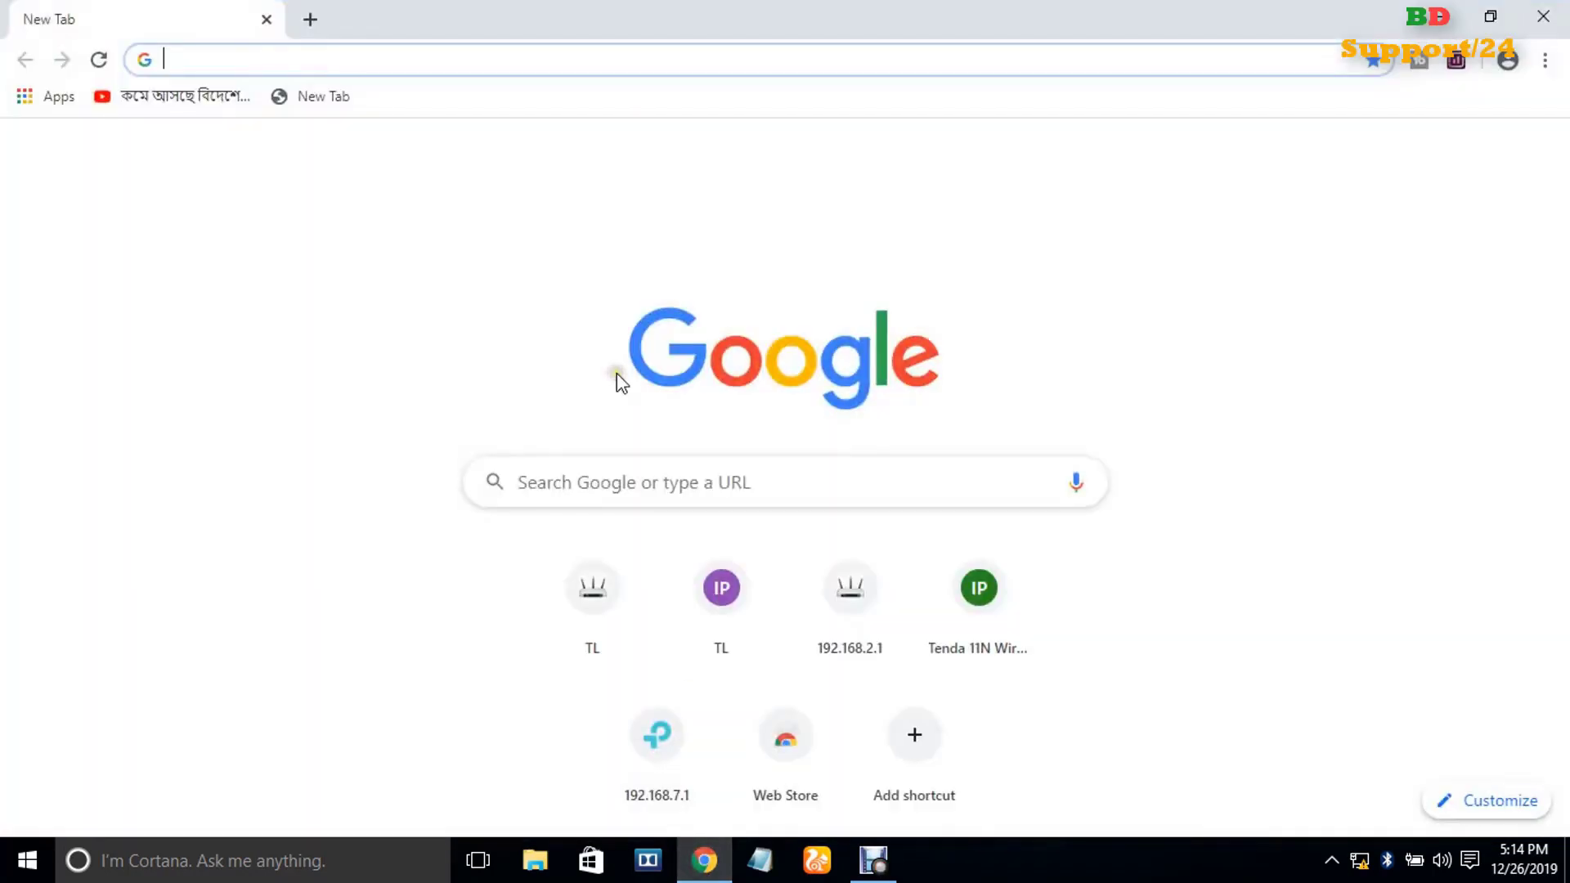
{"action": "left_click", "coordinate": [436, 54]}
{"action": "type", "text": "1"}
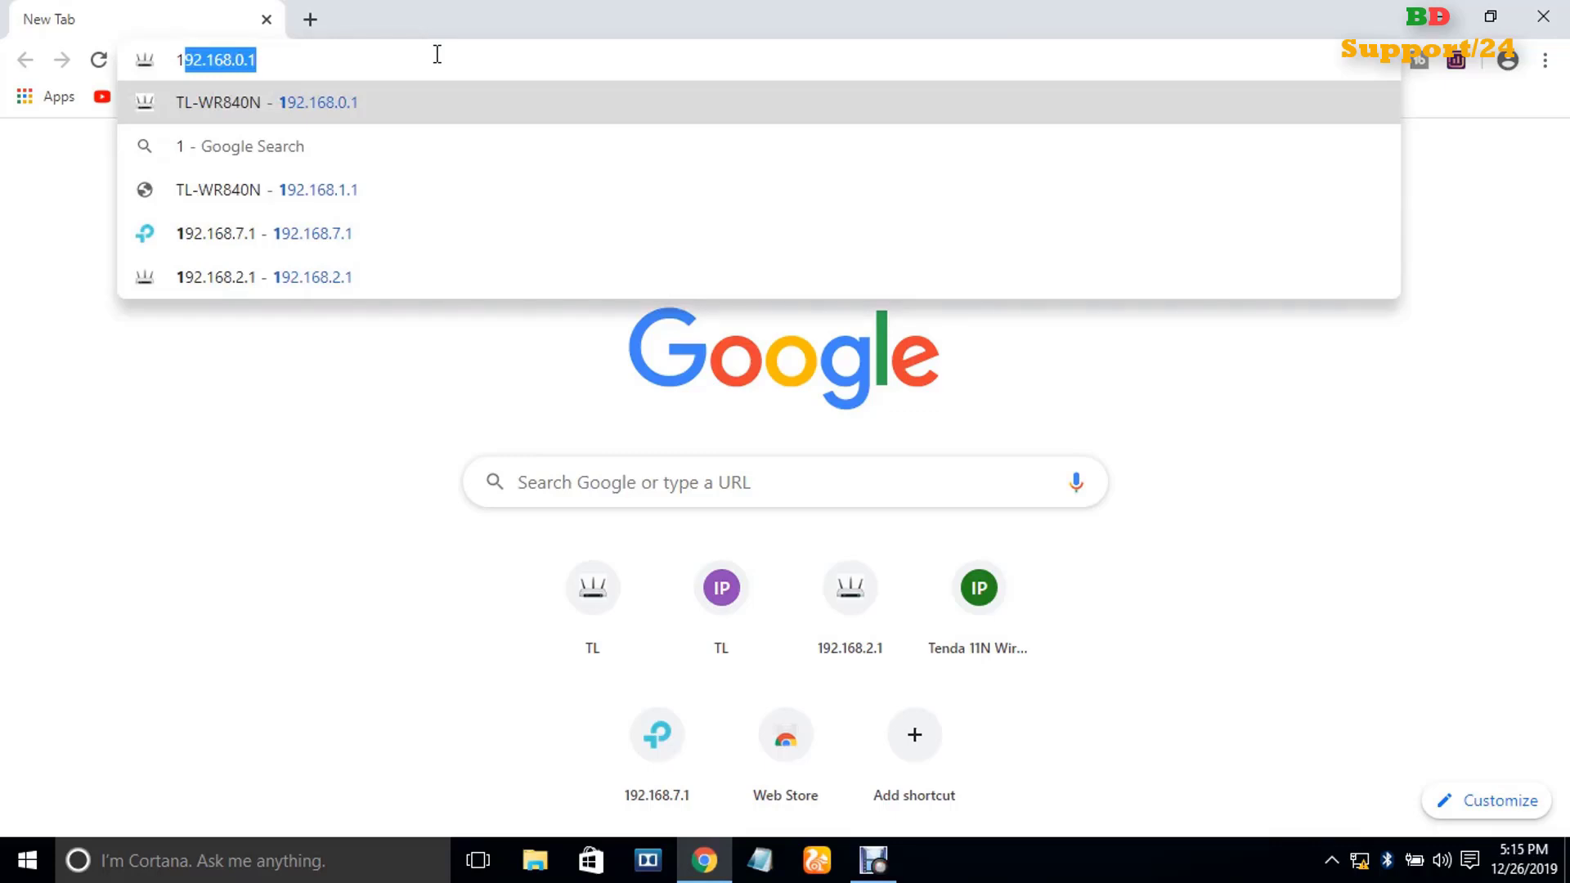
{"action": "key", "text": "Return"}
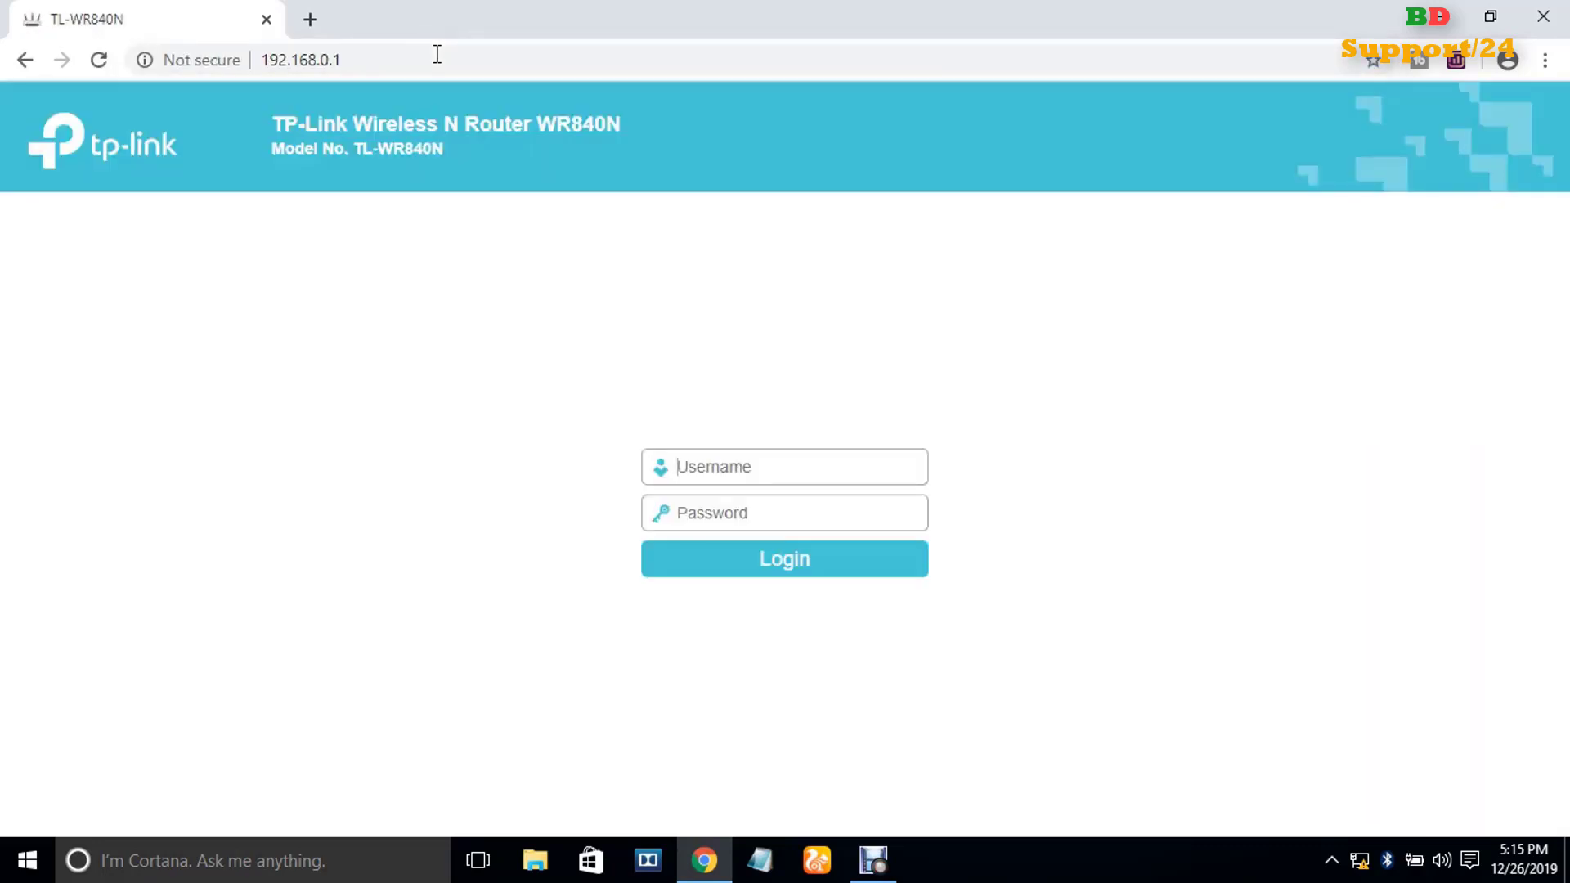
Sign in with the admin username and password, declining Chrome's offer to save the password
{"action": "left_click", "coordinate": [713, 466]}
{"action": "left_click", "coordinate": [747, 512]}
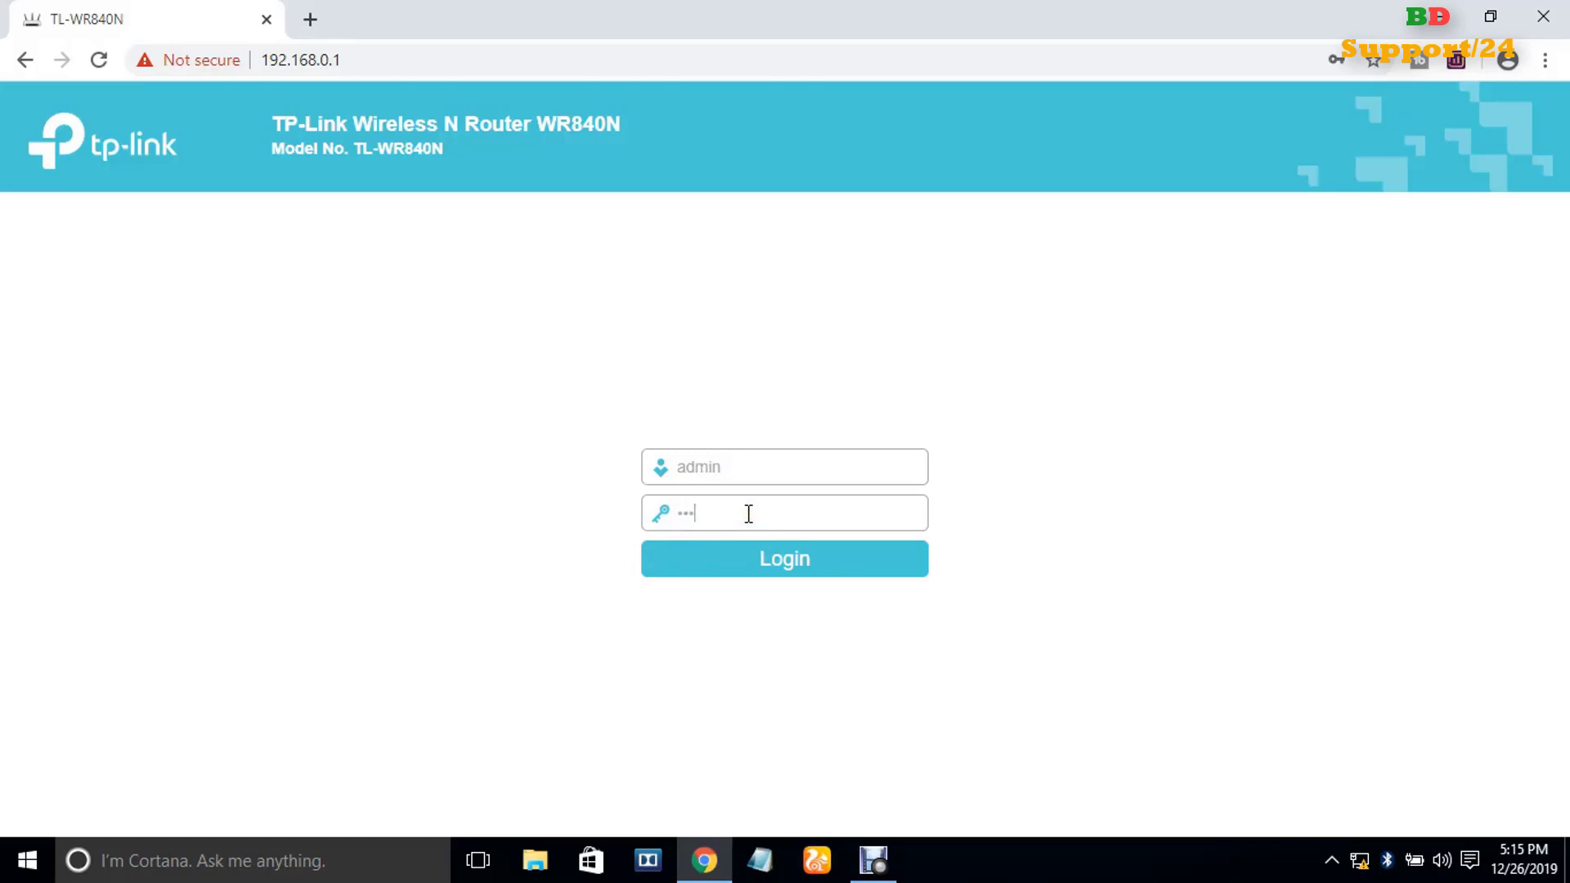
{"action": "key", "text": "Return"}
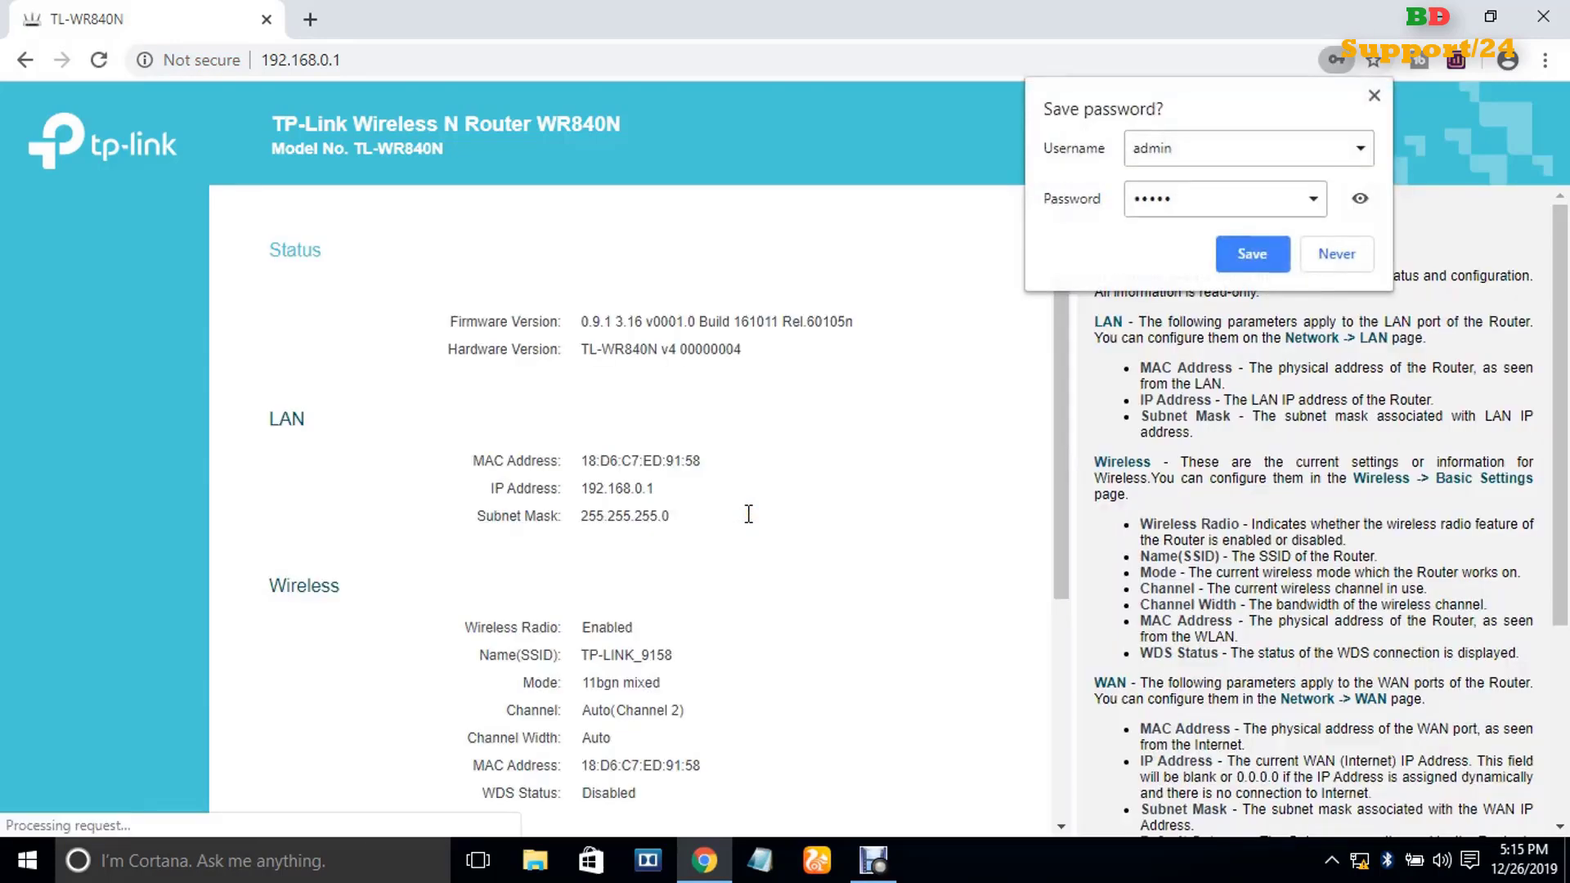
{"action": "left_click", "coordinate": [1021, 497]}
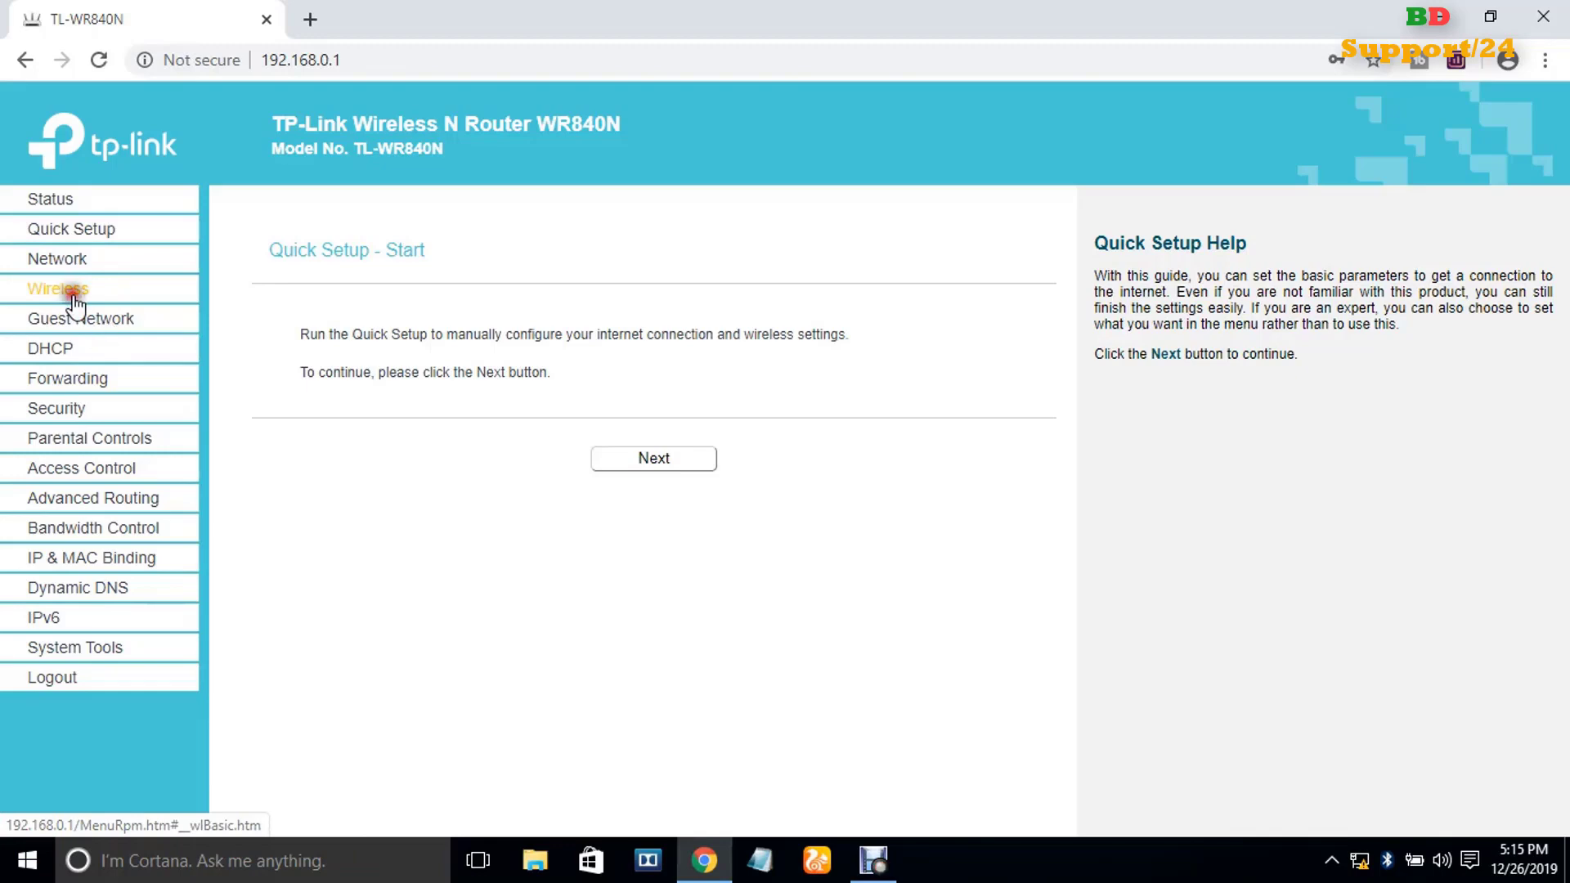
Change the LAN IP address to 192.168.2.1, save, and confirm the router reboot
{"action": "left_click", "coordinate": [57, 288]}
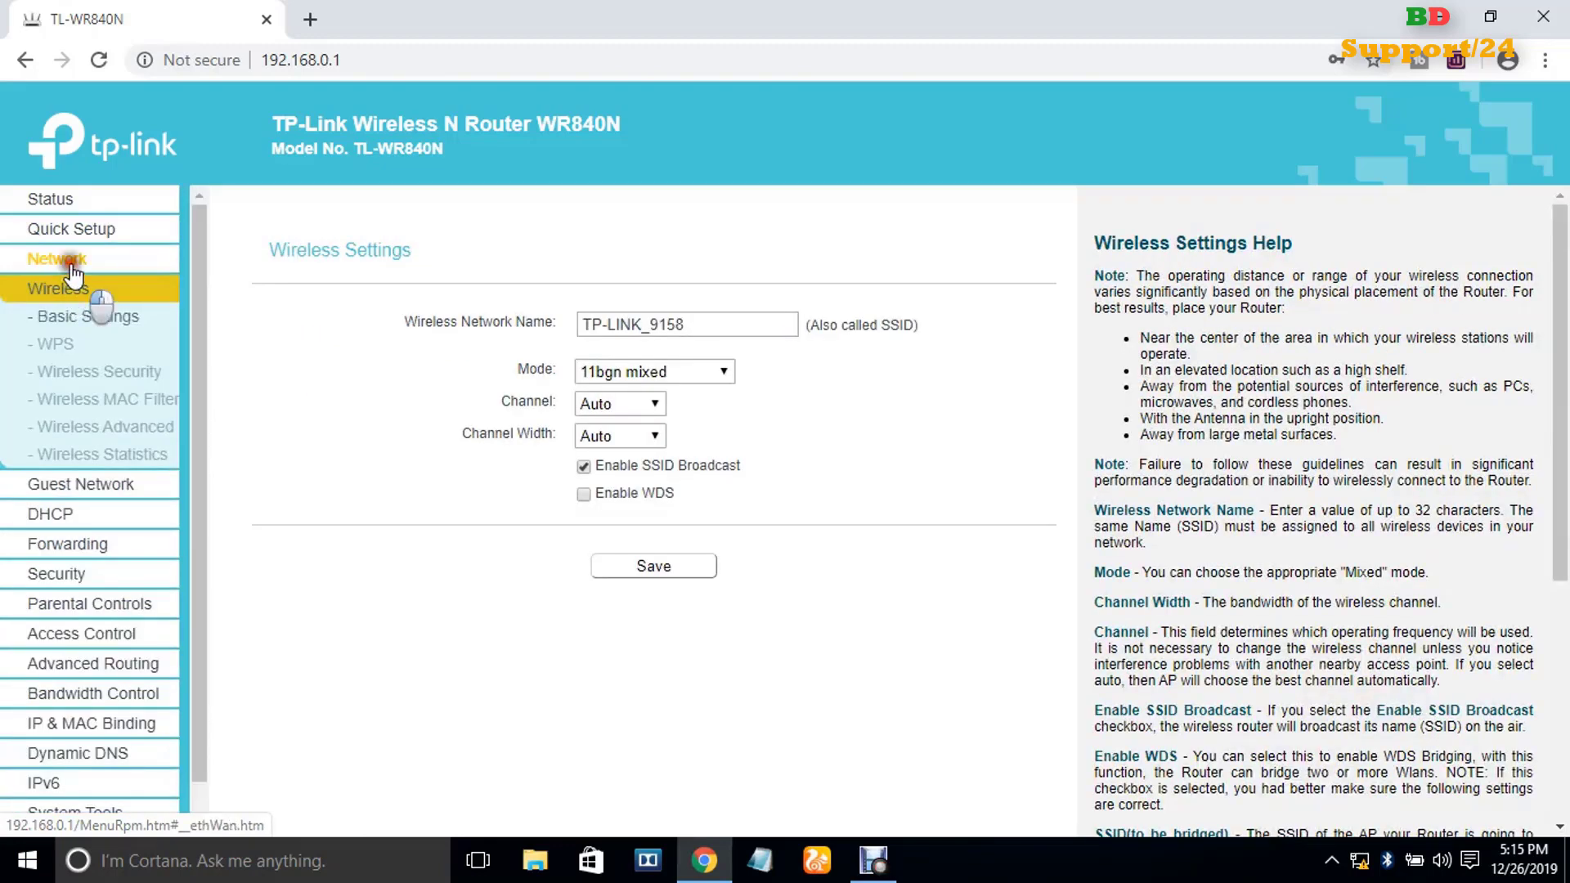
{"action": "left_click", "coordinate": [61, 260]}
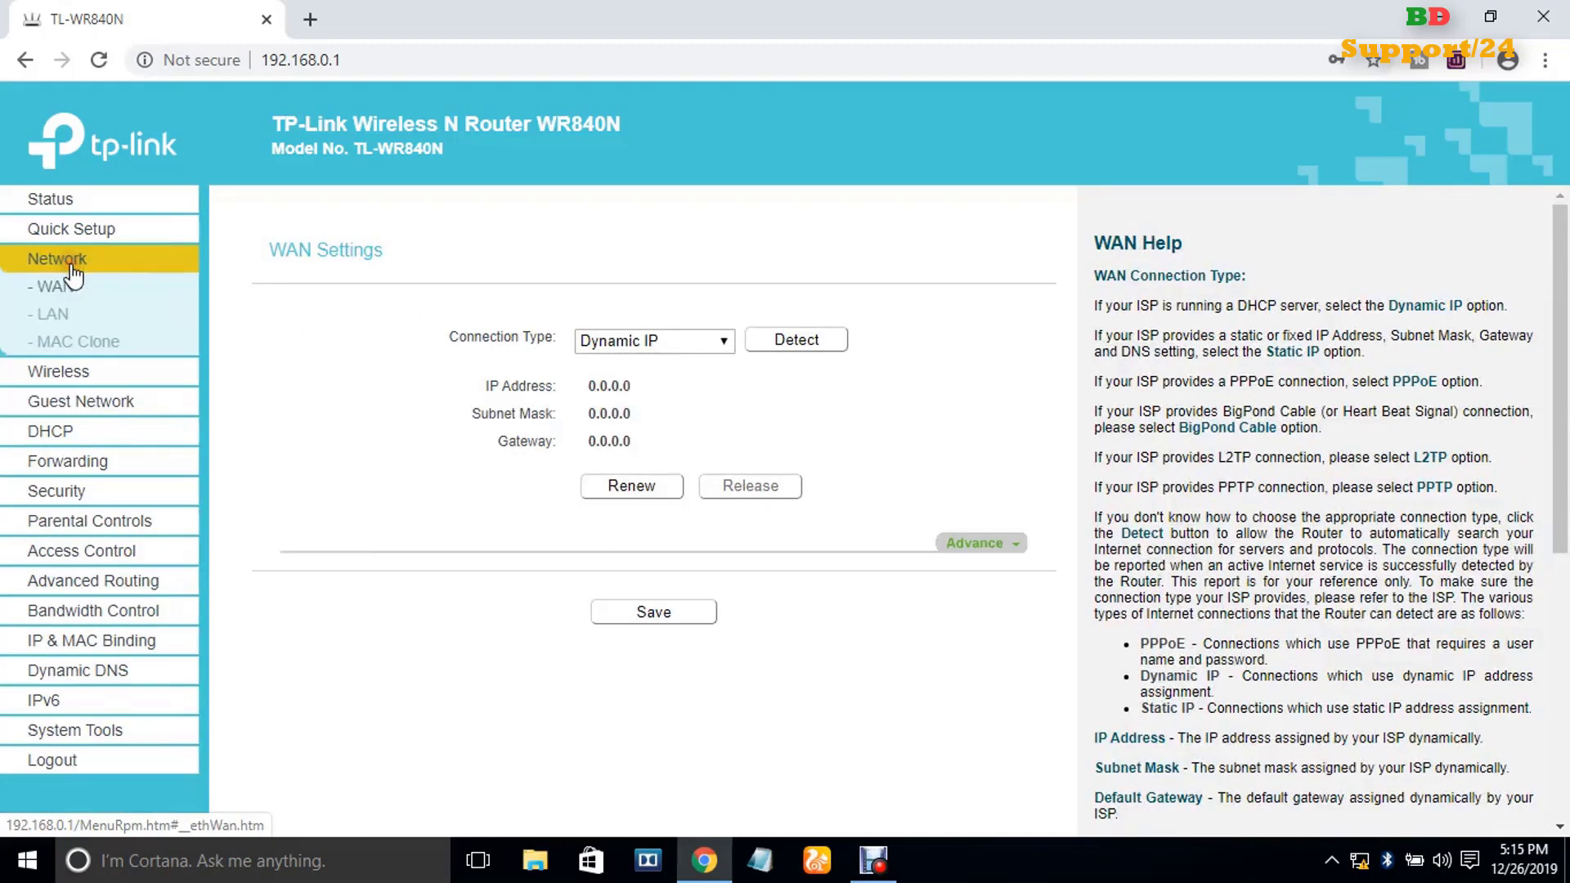
{"action": "left_click", "coordinate": [69, 318]}
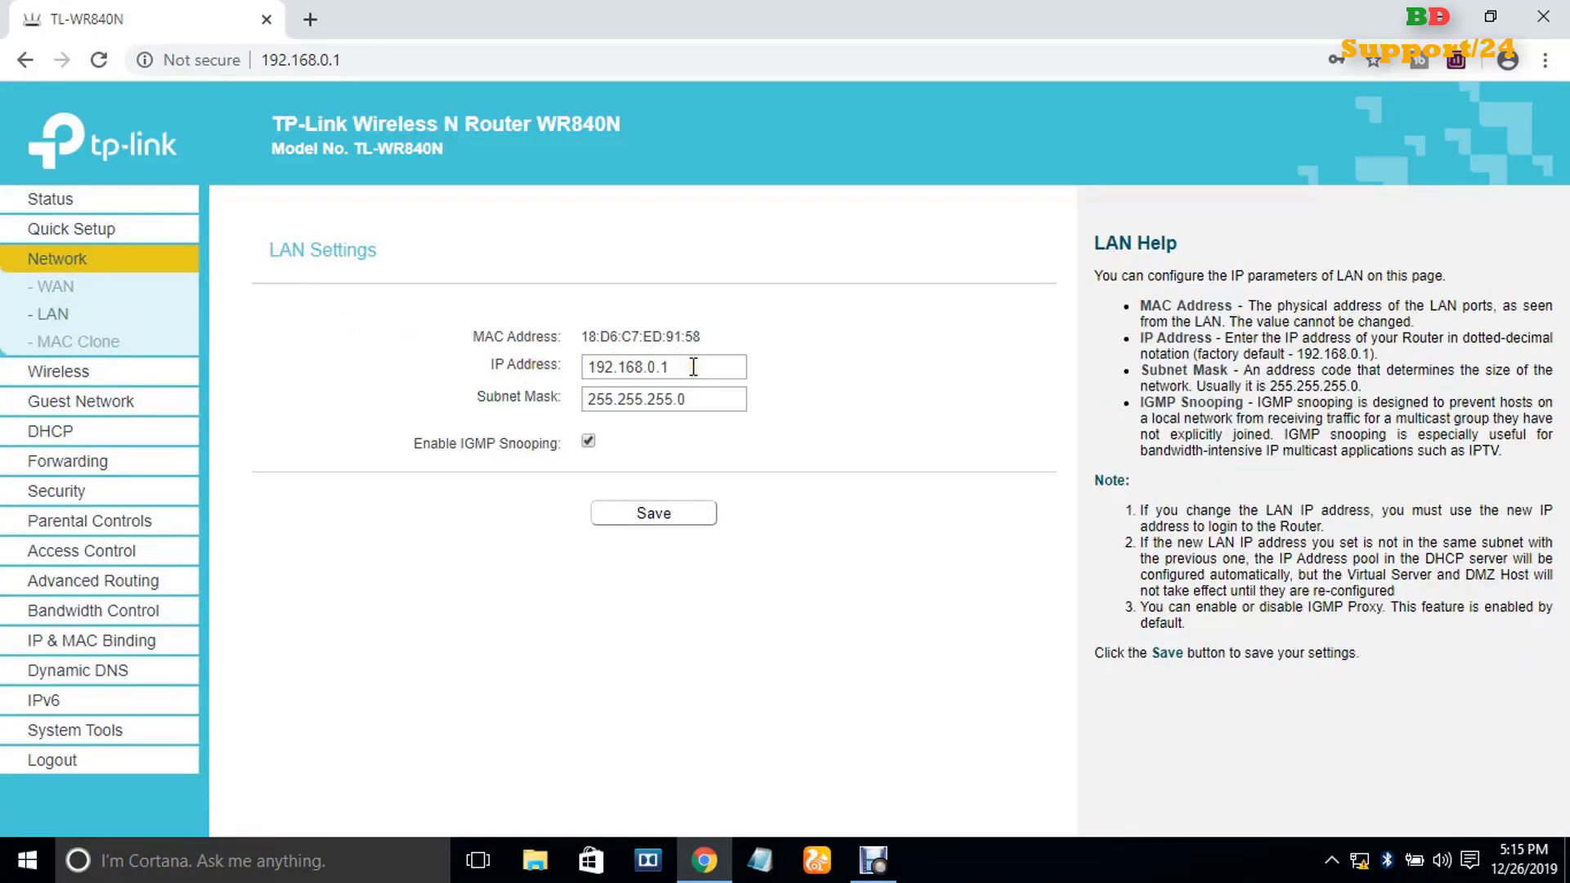
{"action": "left_click", "coordinate": [655, 366]}
{"action": "key", "text": "BackSpace"}
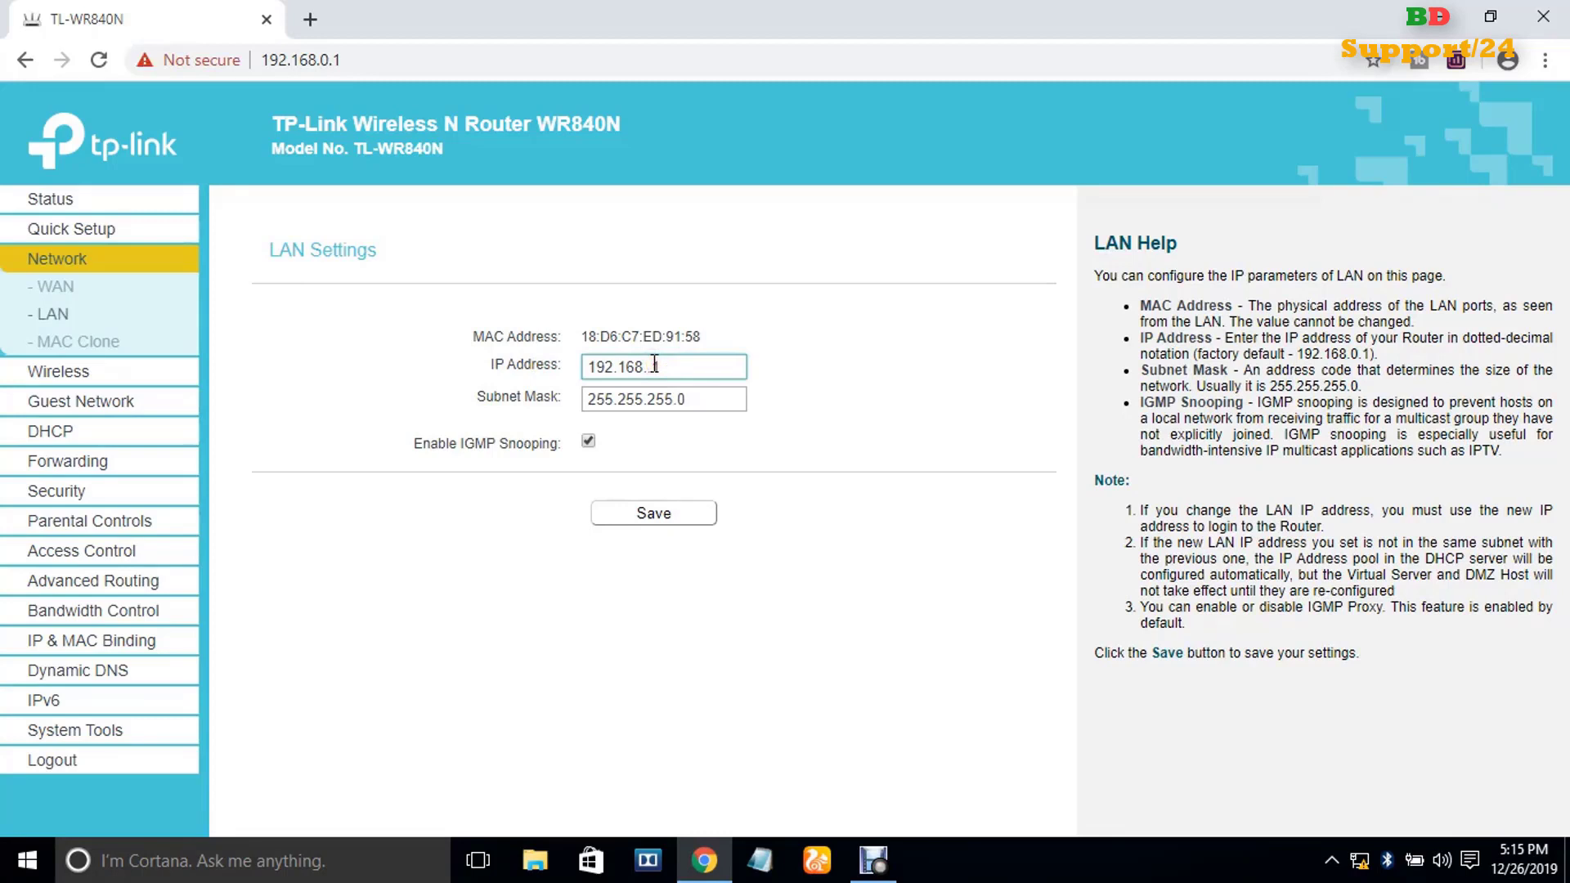
{"action": "left_click", "coordinate": [658, 517]}
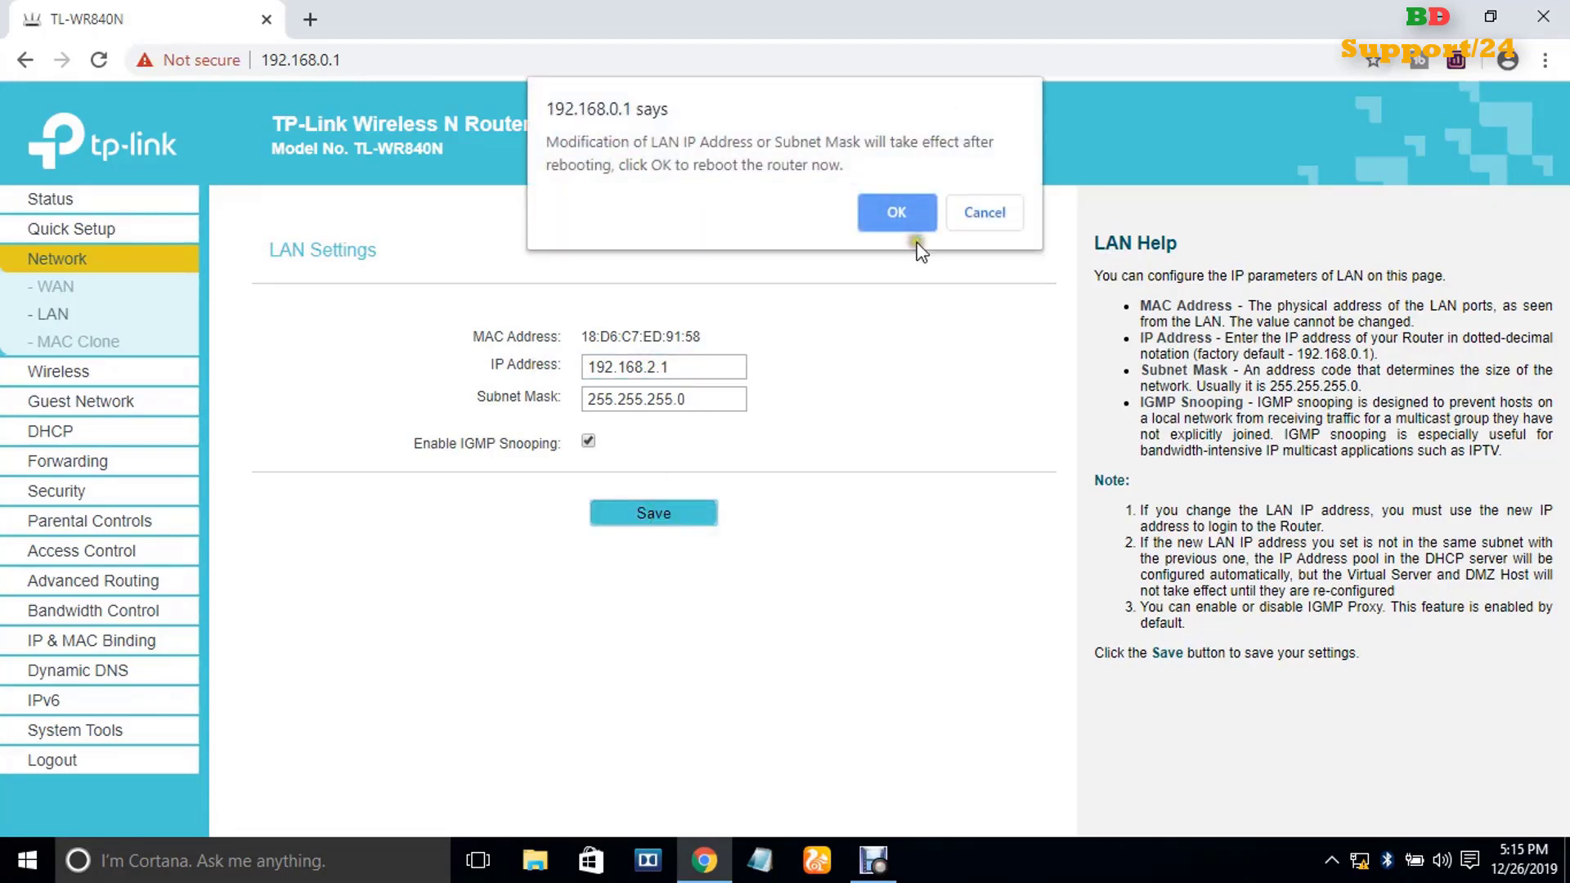
{"action": "left_click", "coordinate": [897, 214]}
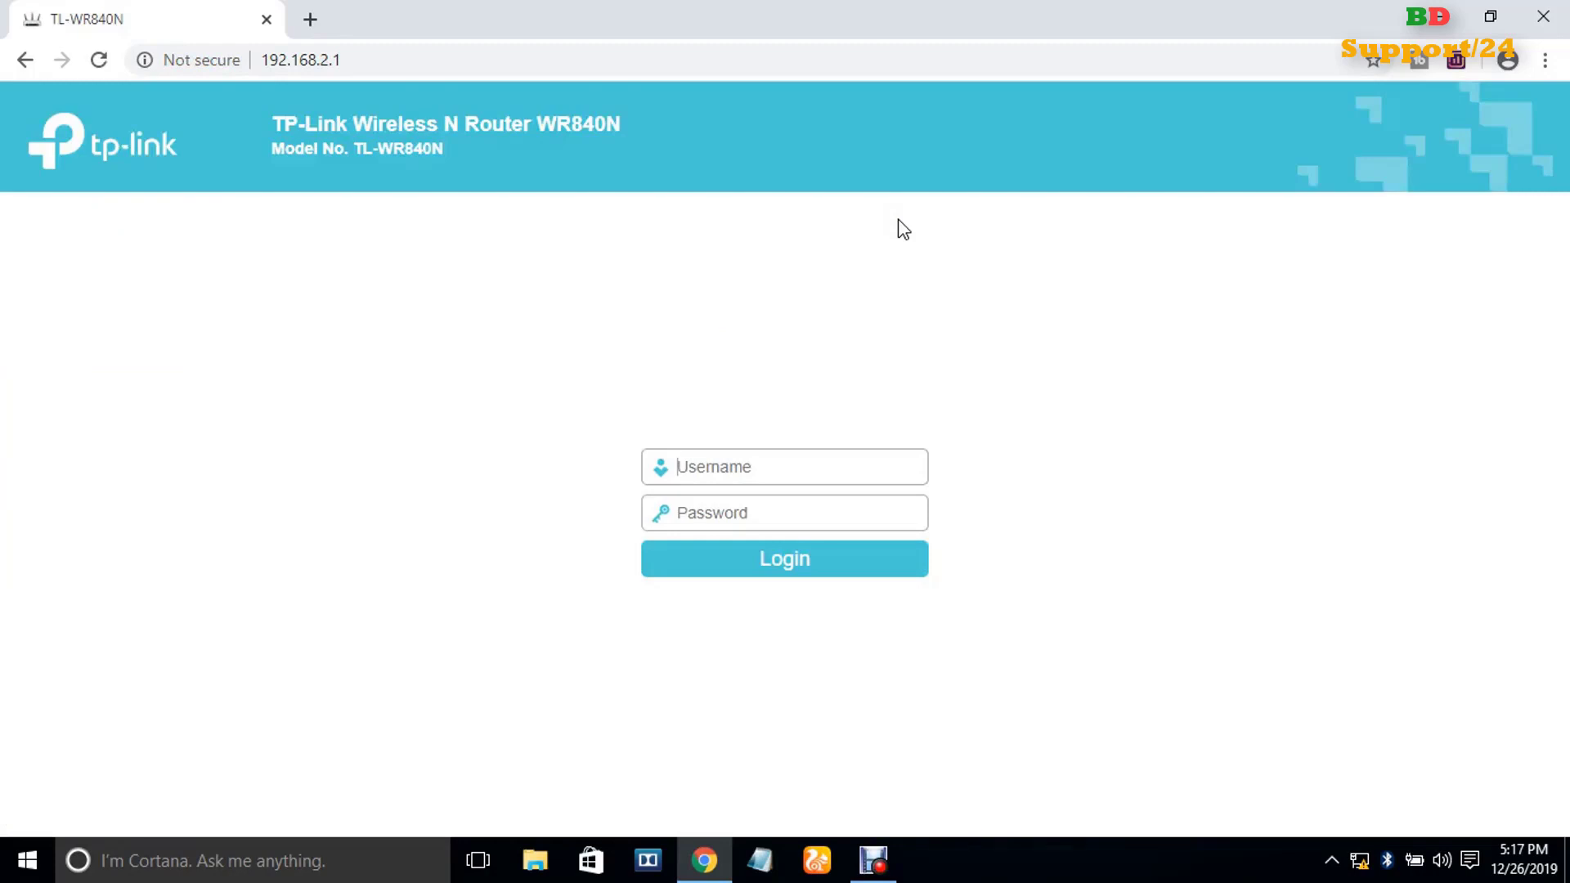
Log back in to the router admin at 192.168.2.1 with the admin credentials
{"action": "left_click", "coordinate": [774, 474]}
{"action": "left_click", "coordinate": [775, 504]}
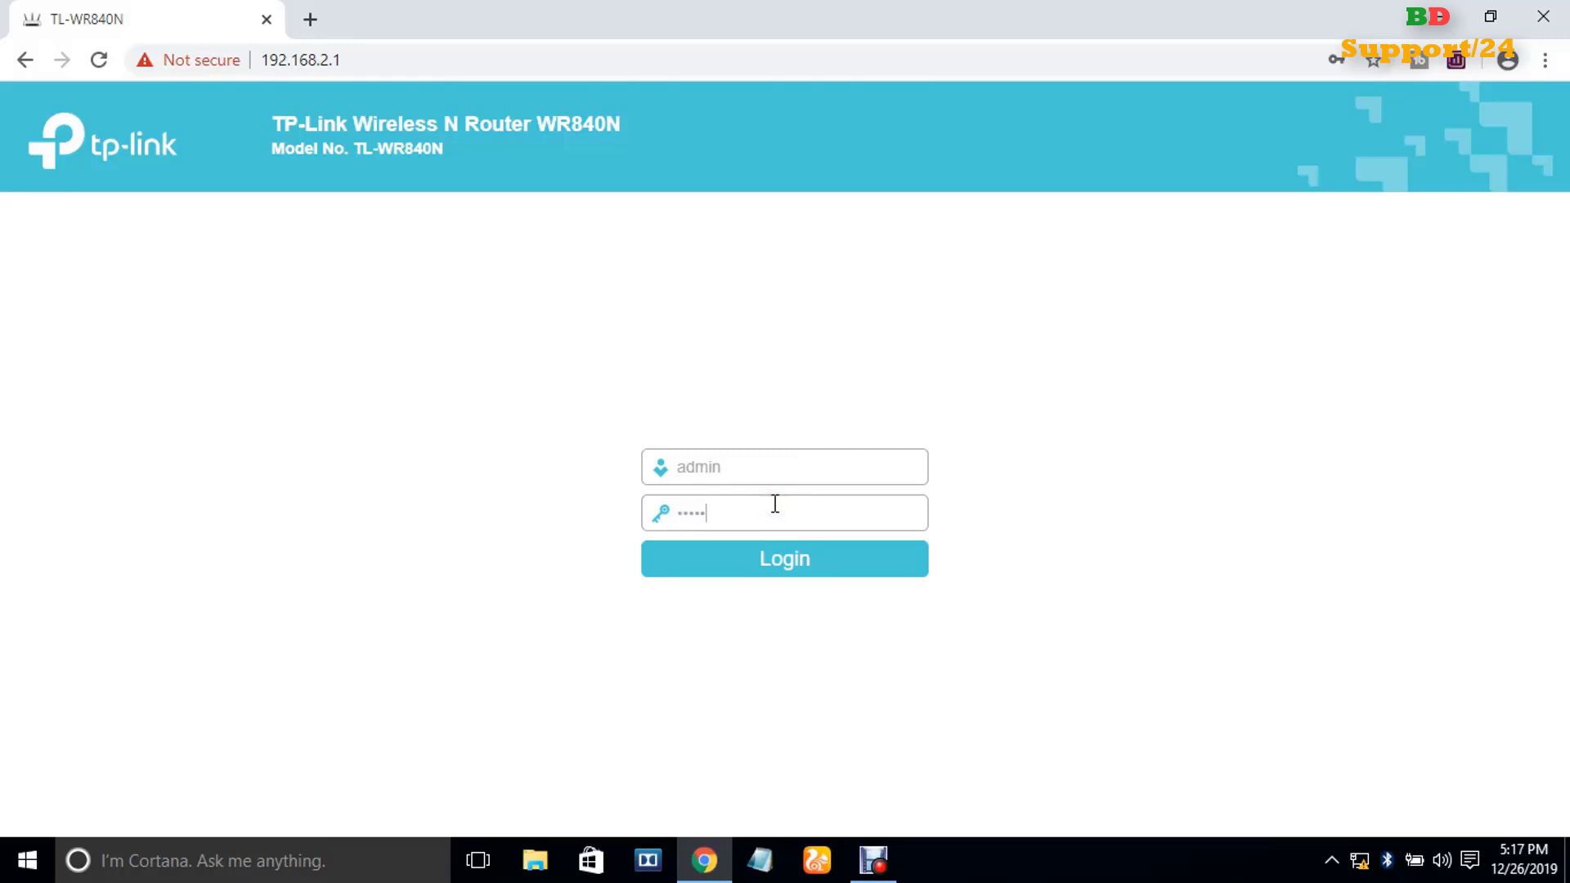
{"action": "key", "text": "Return"}
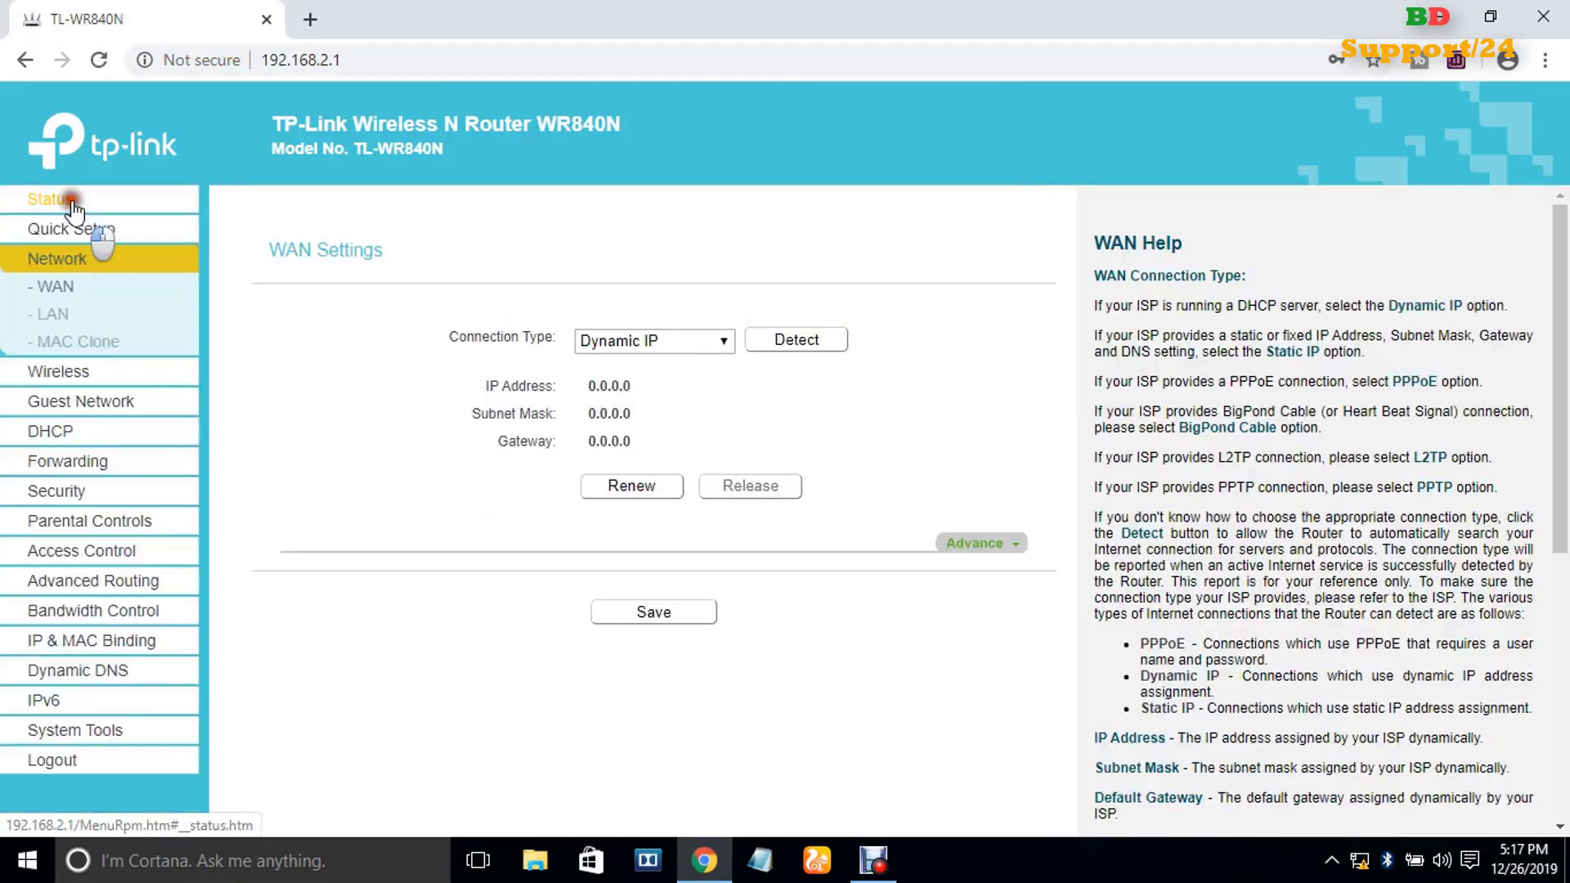
Rename the wireless network from TP-LINK_9158 to Enam and save
{"action": "left_click", "coordinate": [57, 200]}
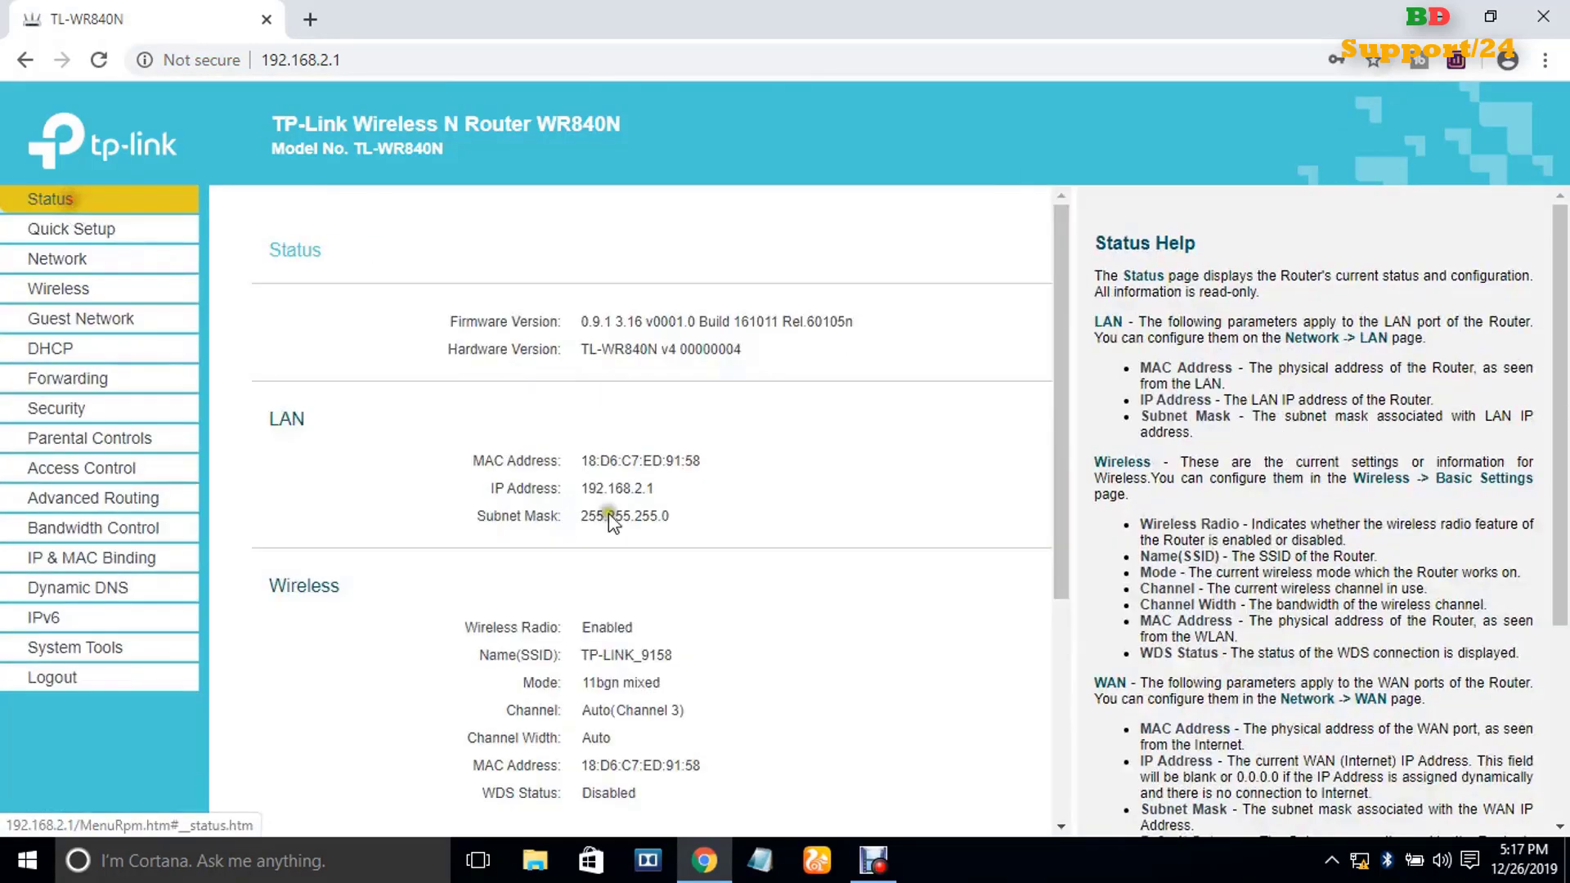
{"action": "left_click", "coordinate": [33, 291]}
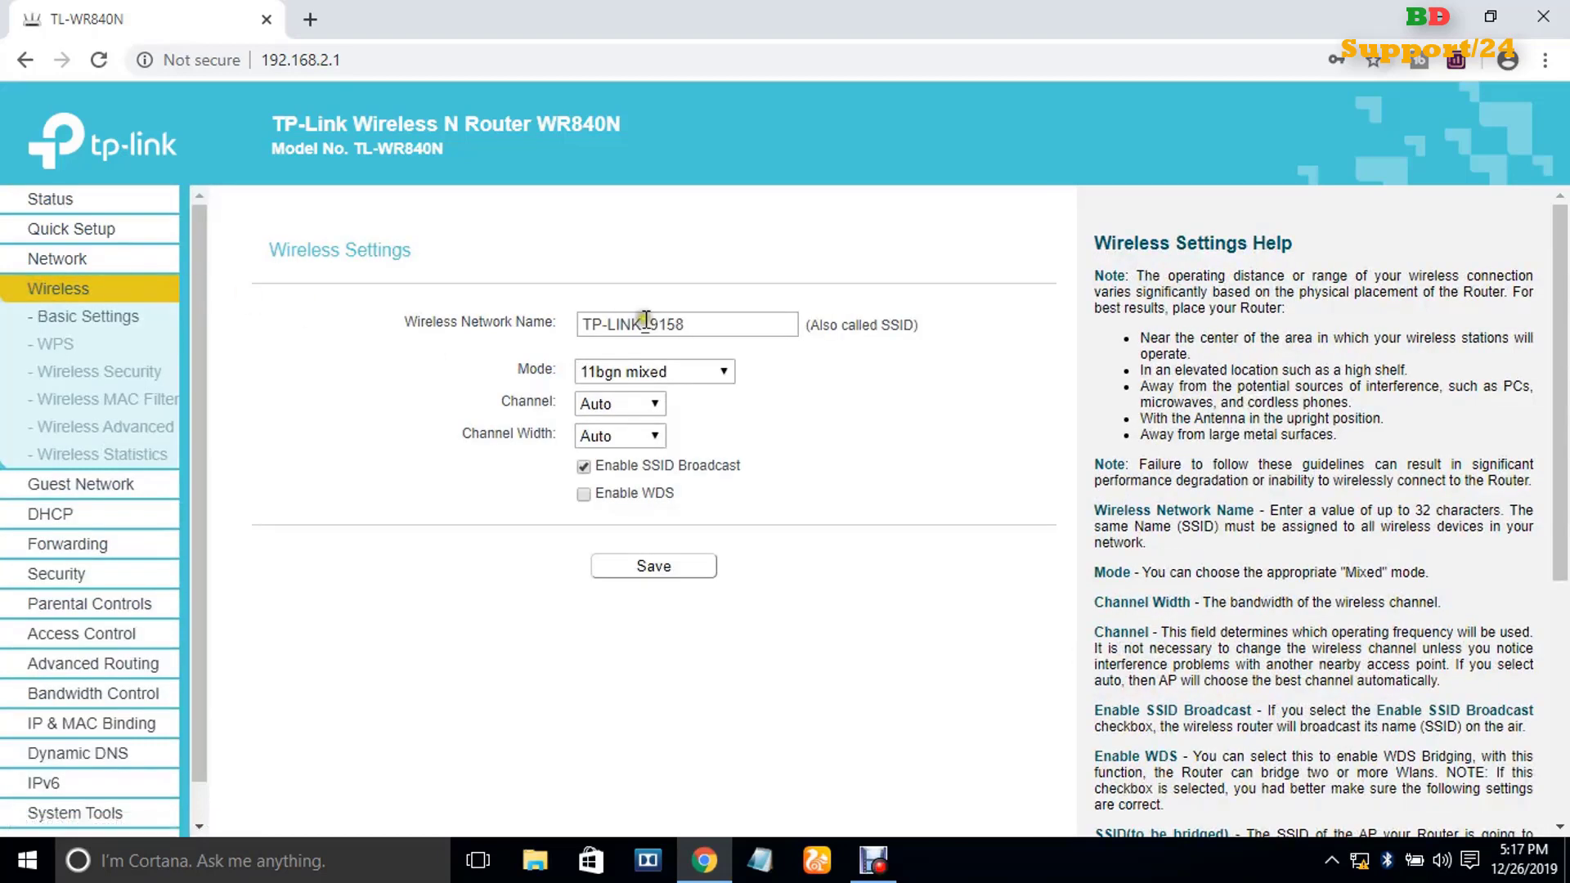
{"action": "left_click", "coordinate": [701, 322]}
{"action": "key", "text": "BackSpace"}
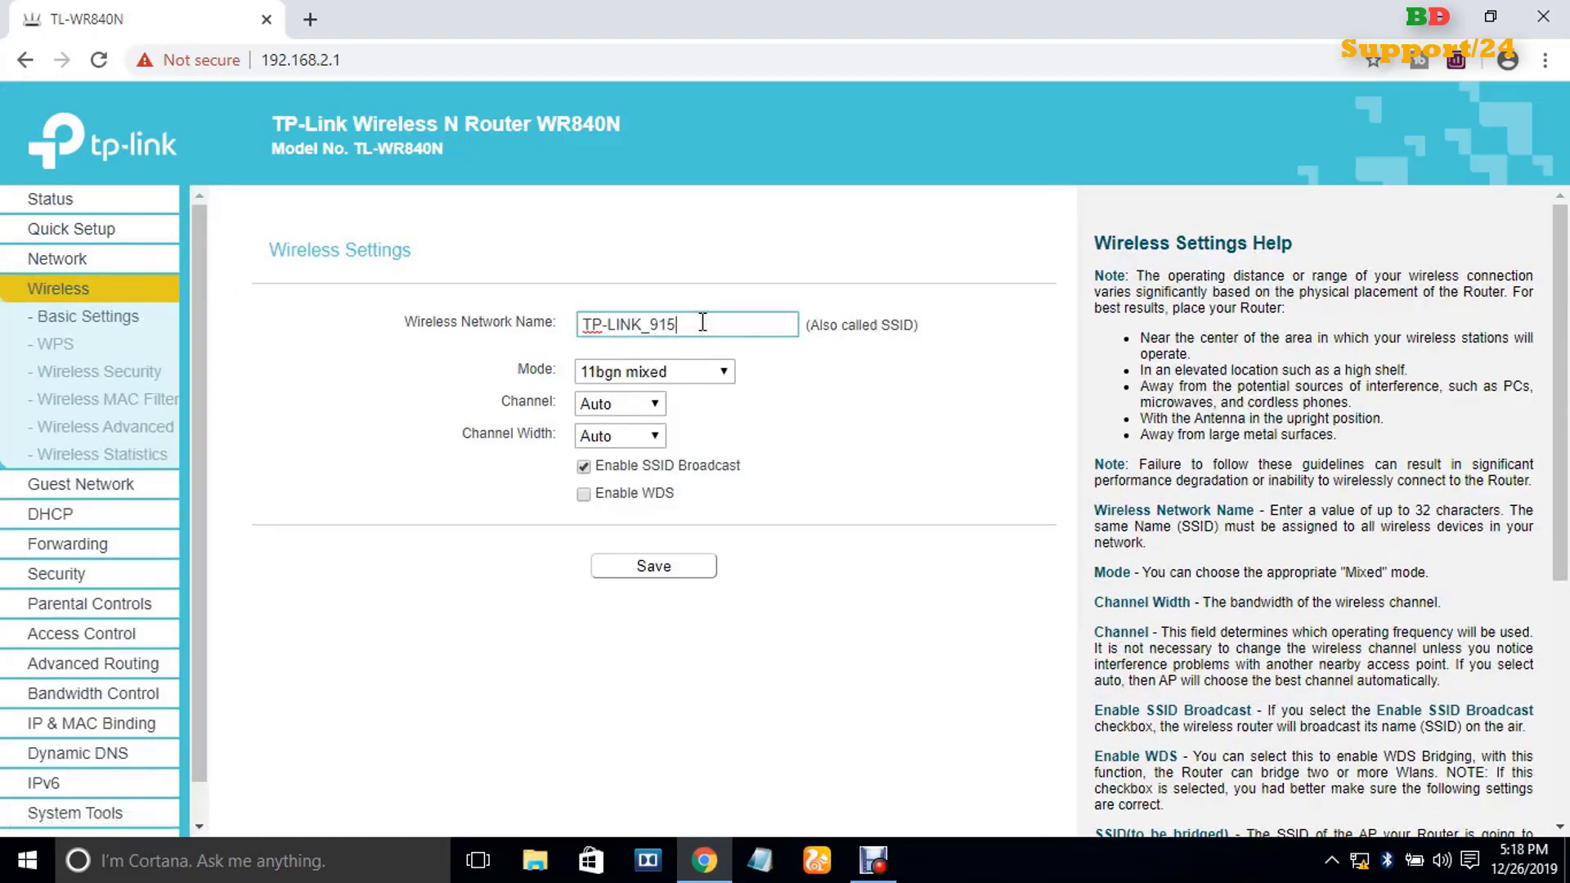
{"action": "key", "text": "BackSpace"}
{"action": "key", "text": "BackSpace"}
{"action": "key", "text": "BackSpace"}
{"action": "key", "text": "BackSpace"}
{"action": "key", "text": "BackSpace"}
{"action": "key", "text": "BackSpace"}
{"action": "key", "text": "BackSpace"}
{"action": "key", "text": "BackSpace"}
{"action": "key", "text": "BackSpace"}
{"action": "key", "text": "BackSpace"}
{"action": "key", "text": "BackSpace"}
{"action": "type", "text": "BD"}
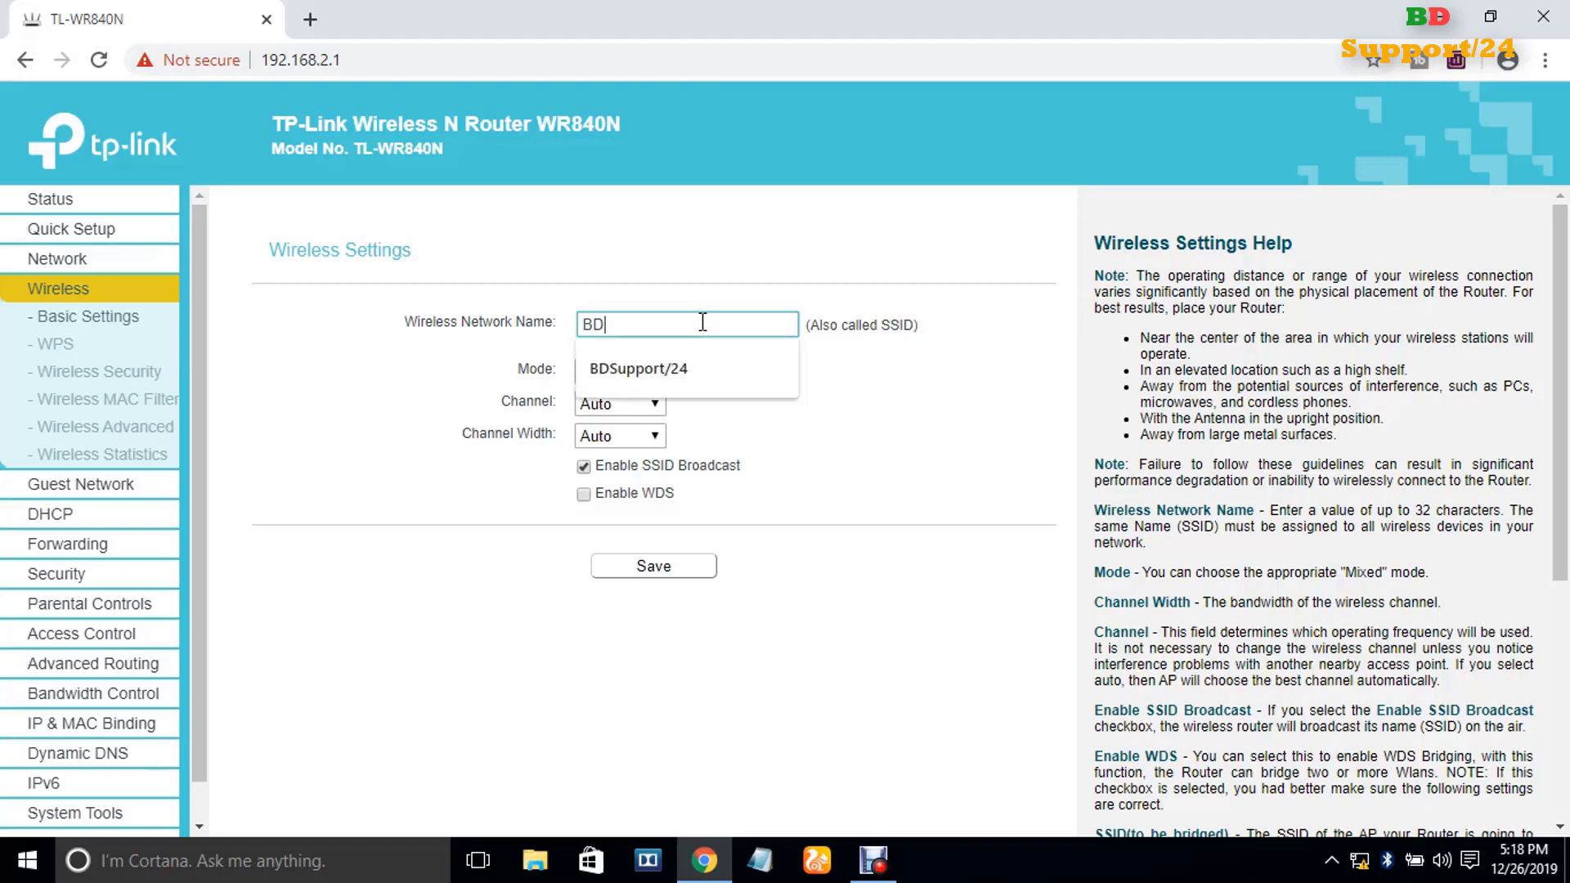
{"action": "key", "text": "BackSpace"}
{"action": "key", "text": "BackSpace"}
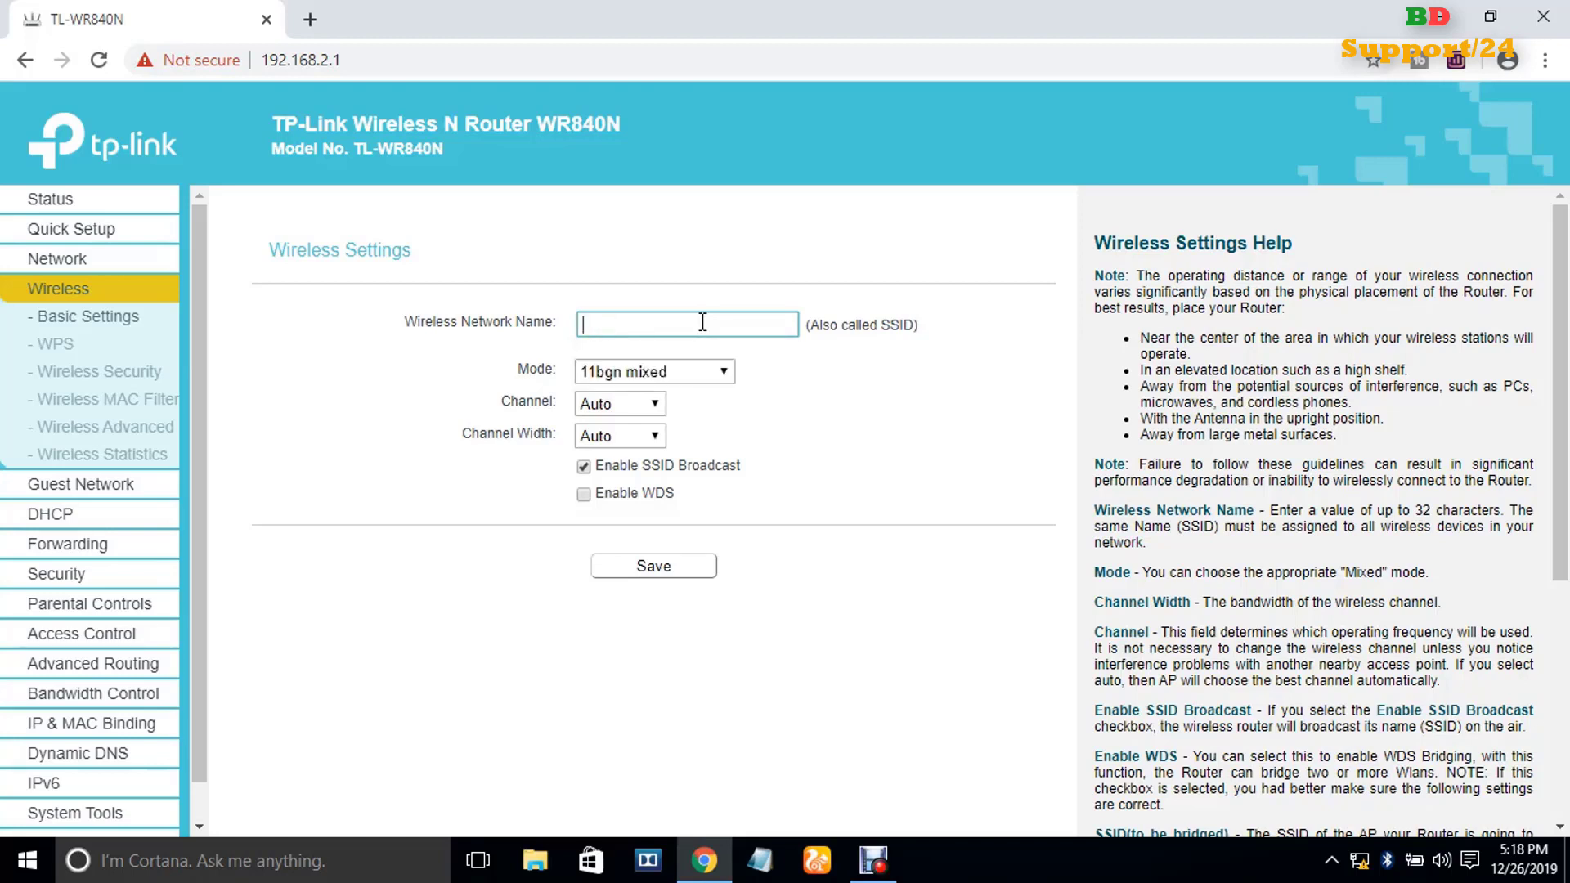
{"action": "type", "text": "Enam"}
{"action": "left_click", "coordinate": [642, 566]}
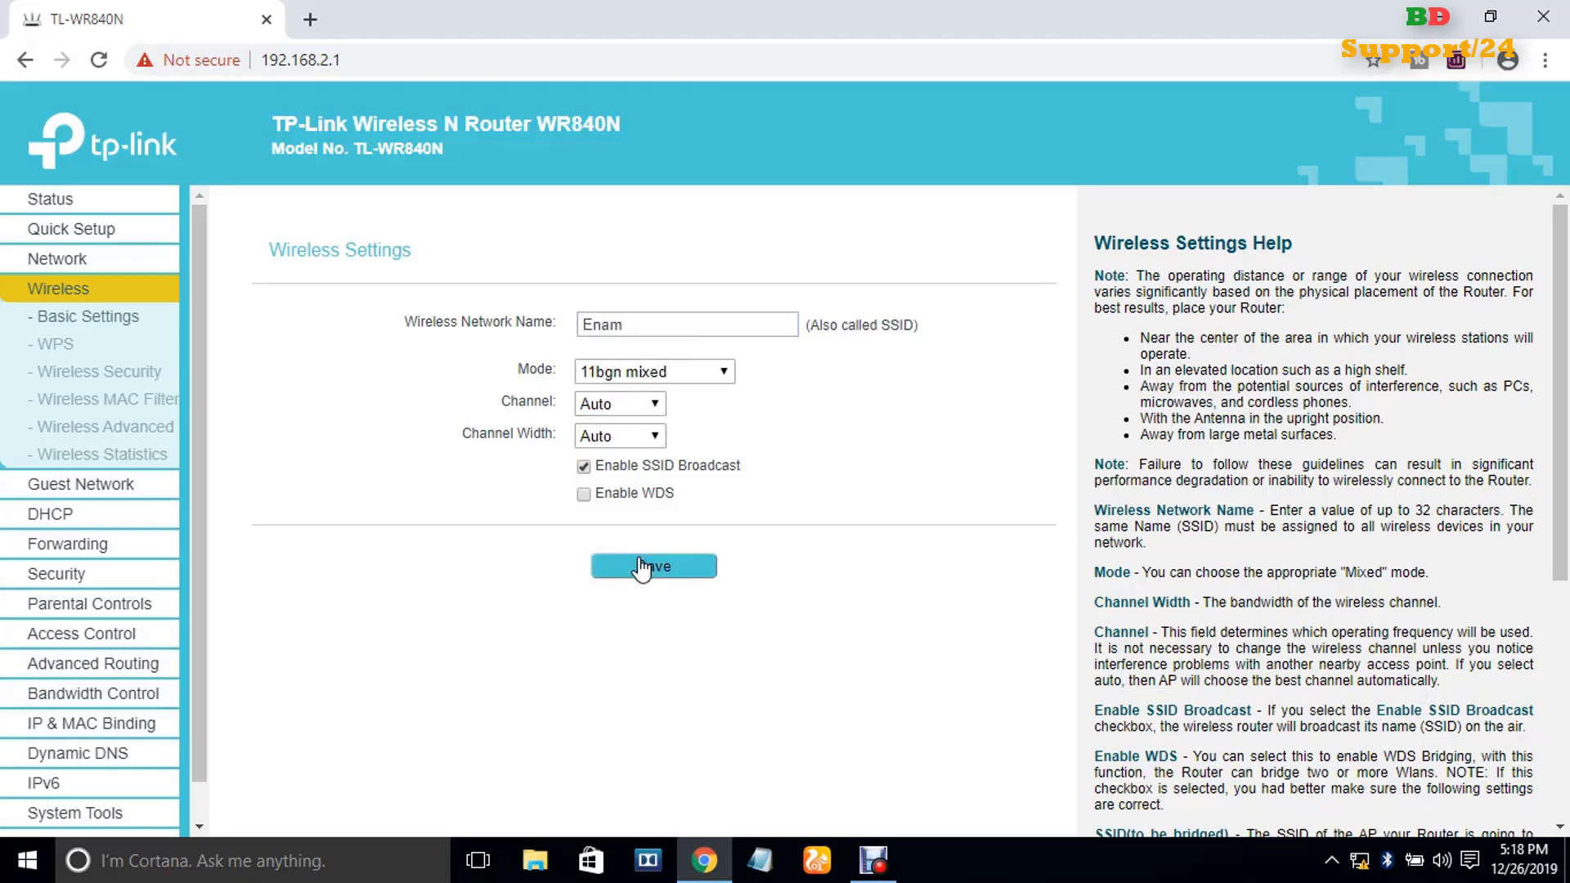
Replace the WPA2-PSK wireless password with a new key and save it
{"action": "left_click", "coordinate": [125, 377]}
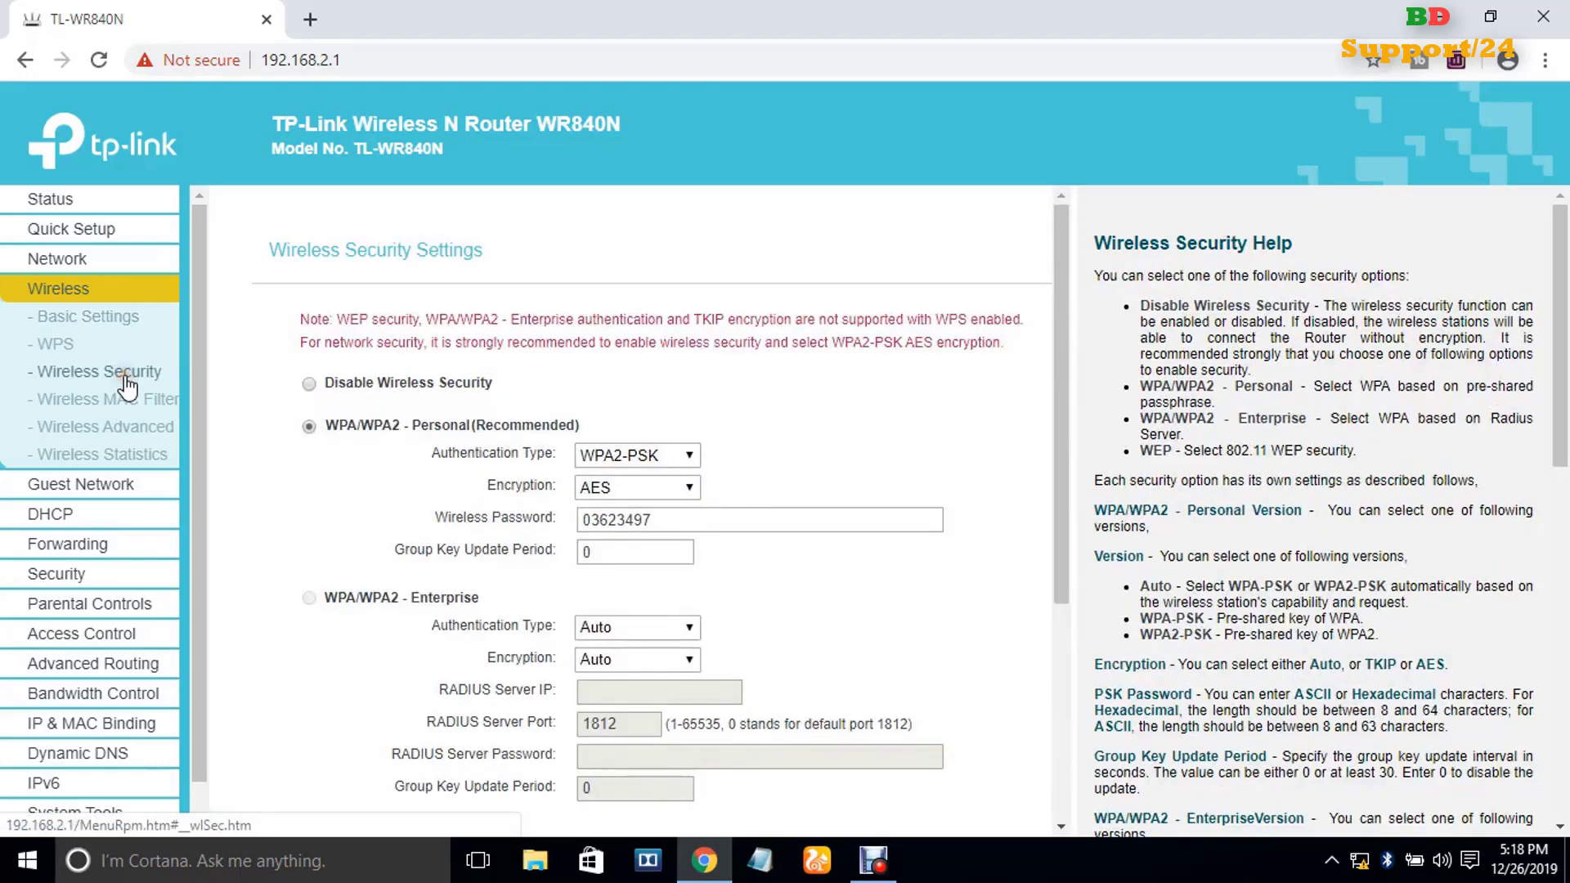
{"action": "left_click", "coordinate": [665, 524]}
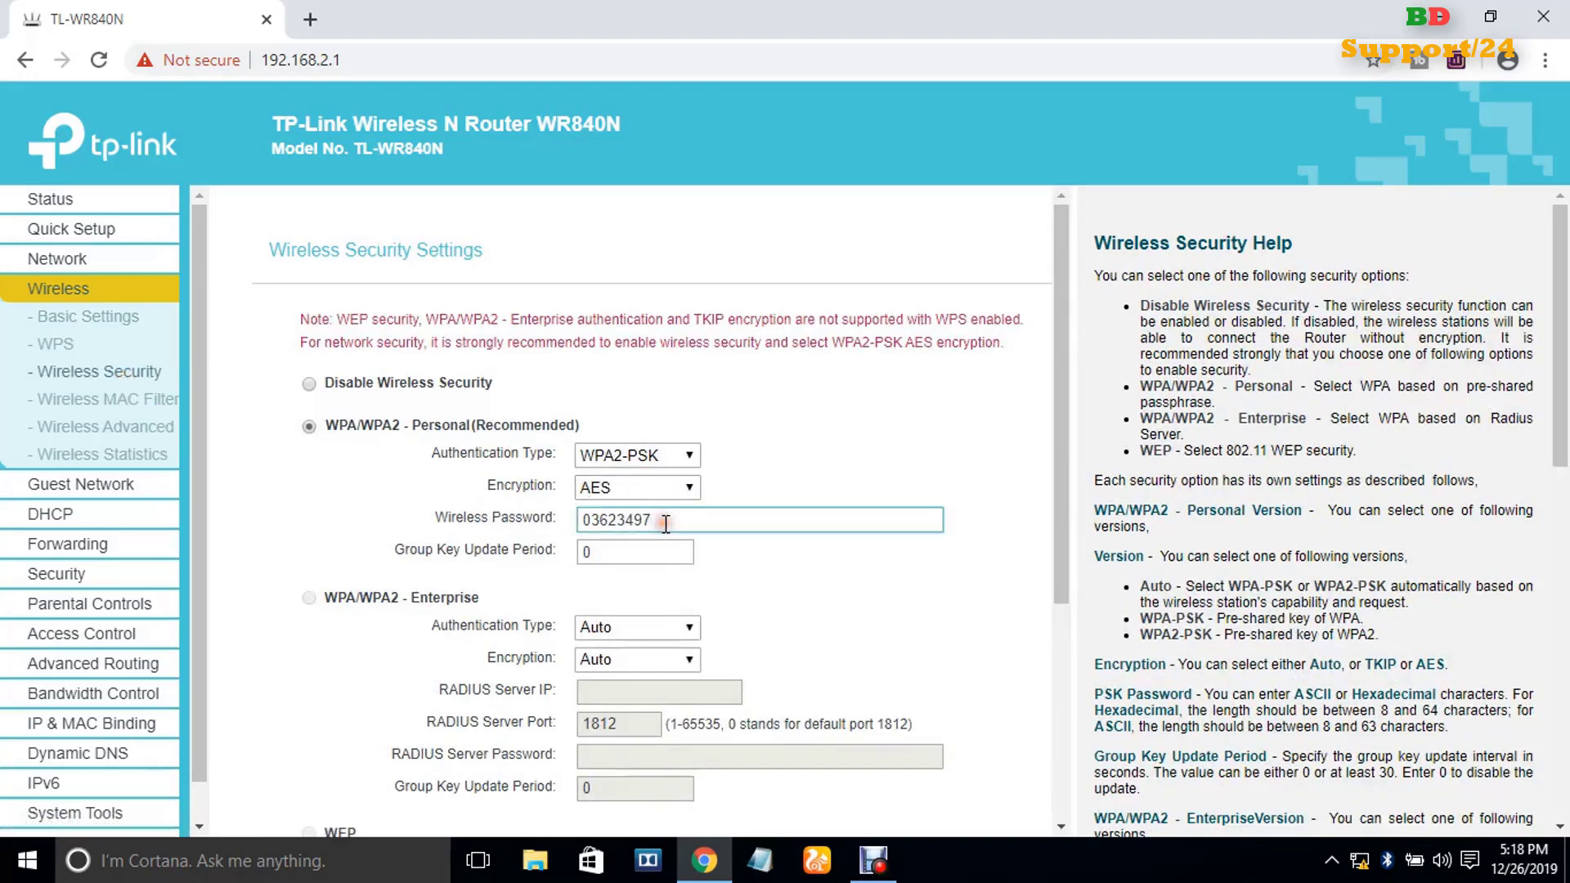
{"action": "key", "text": "BackSpace"}
{"action": "key", "text": "BackSpace"}
{"action": "key", "text": "BackSpace"}
{"action": "key", "text": "BackSpace"}
{"action": "key", "text": "BackSpace"}
{"action": "key", "text": "BackSpace"}
{"action": "key", "text": "BackSpace"}
{"action": "key", "text": "BackSpace"}
{"action": "scroll", "coordinate": [652, 655], "scroll_direction": "down", "scroll_amount": 4}
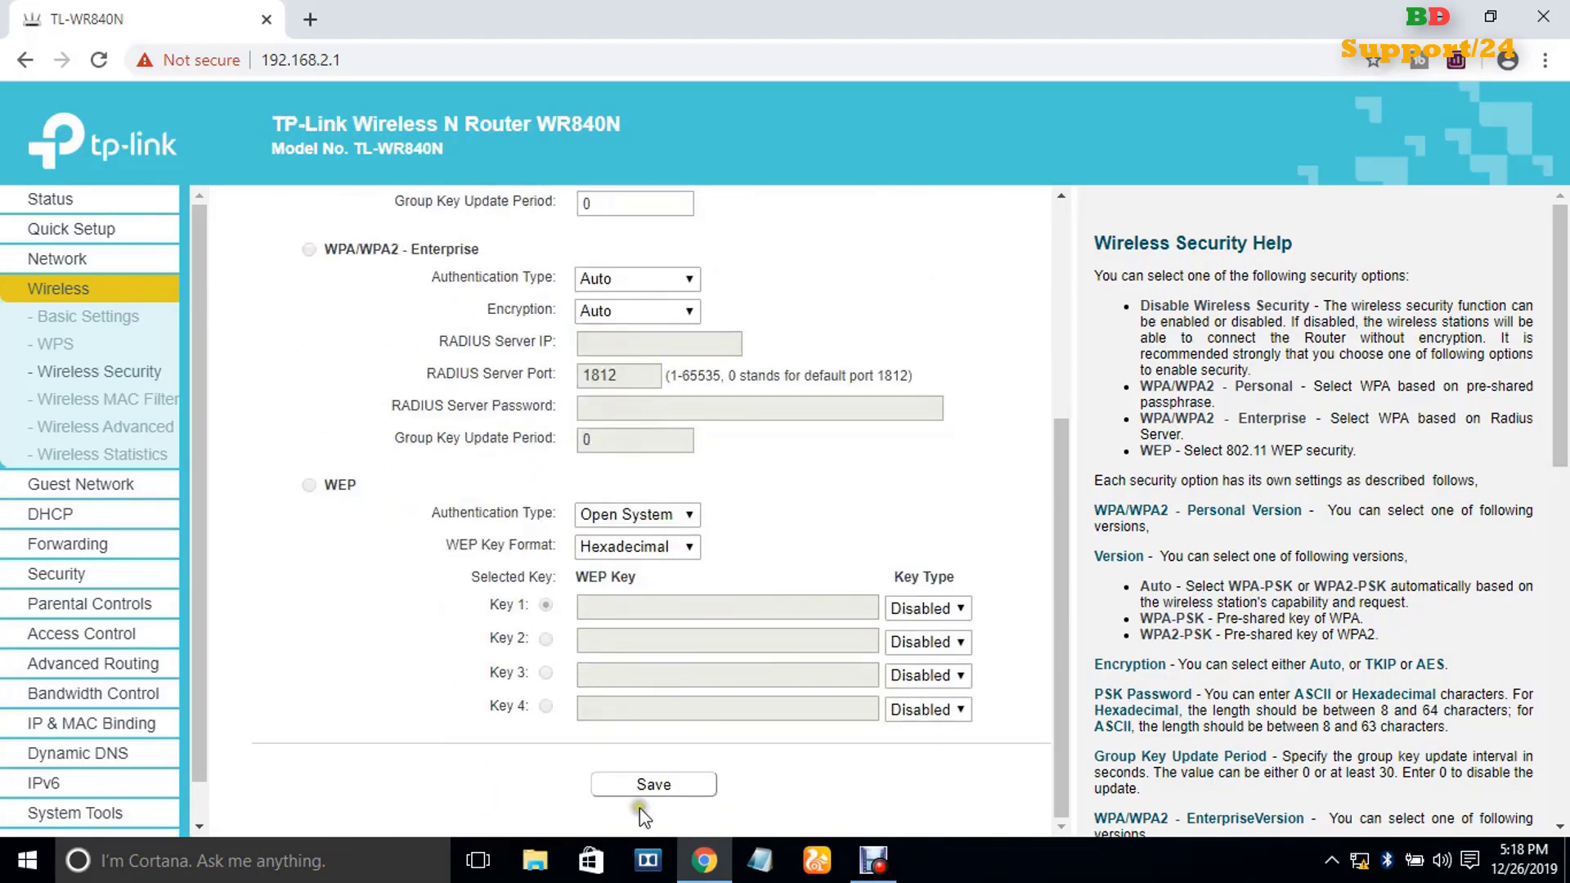
{"action": "left_click", "coordinate": [658, 787]}
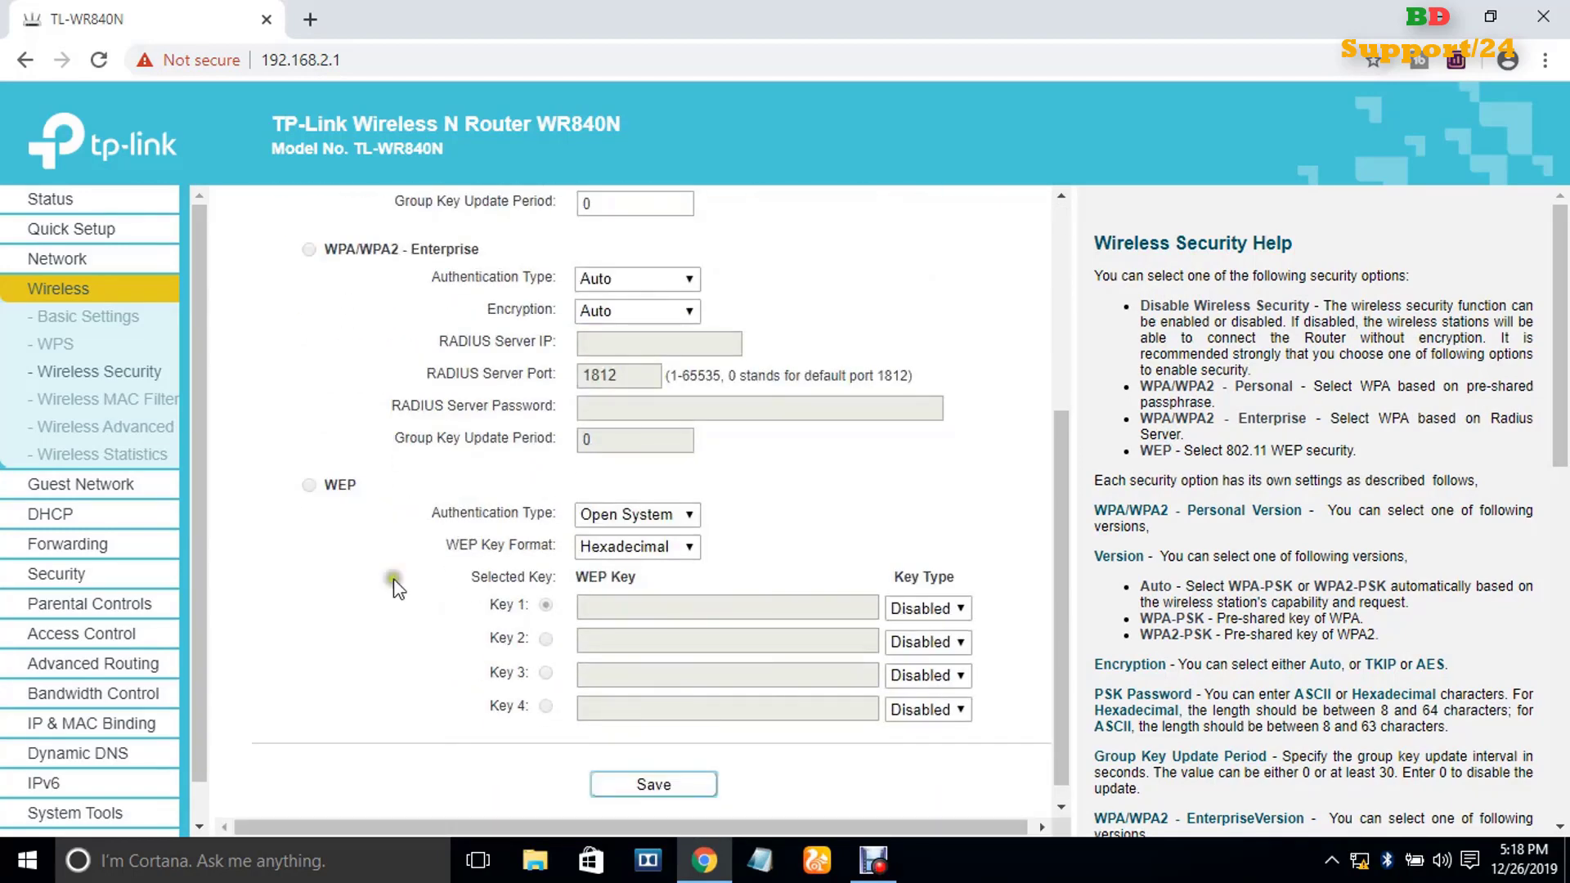
Navigate through Network and LAN back to the Wireless settings page
{"action": "left_click", "coordinate": [78, 263]}
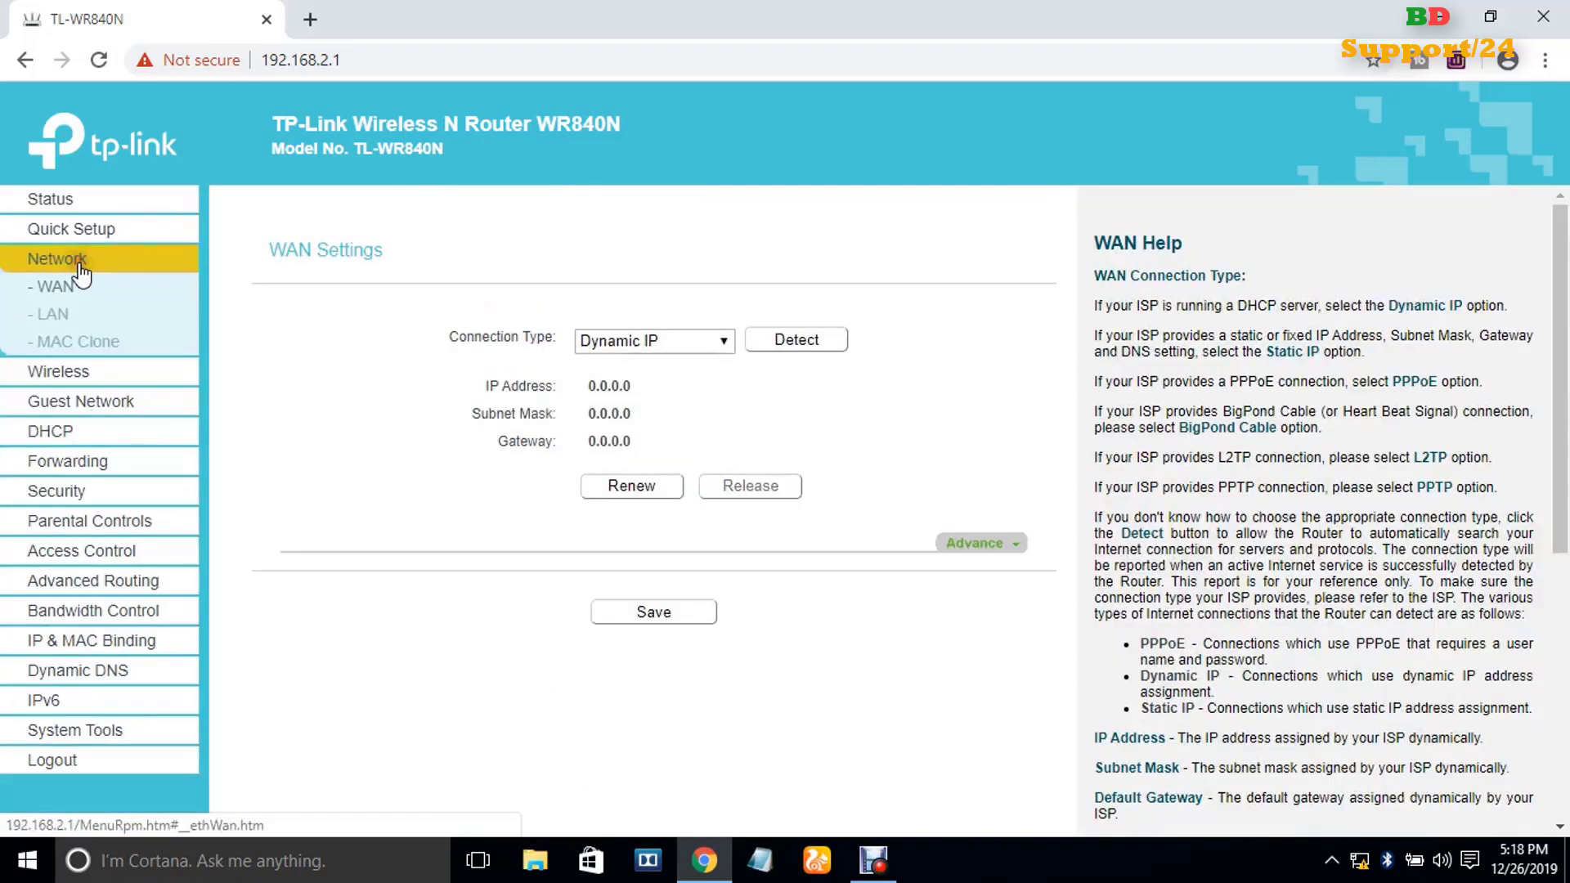
{"action": "left_click", "coordinate": [34, 315]}
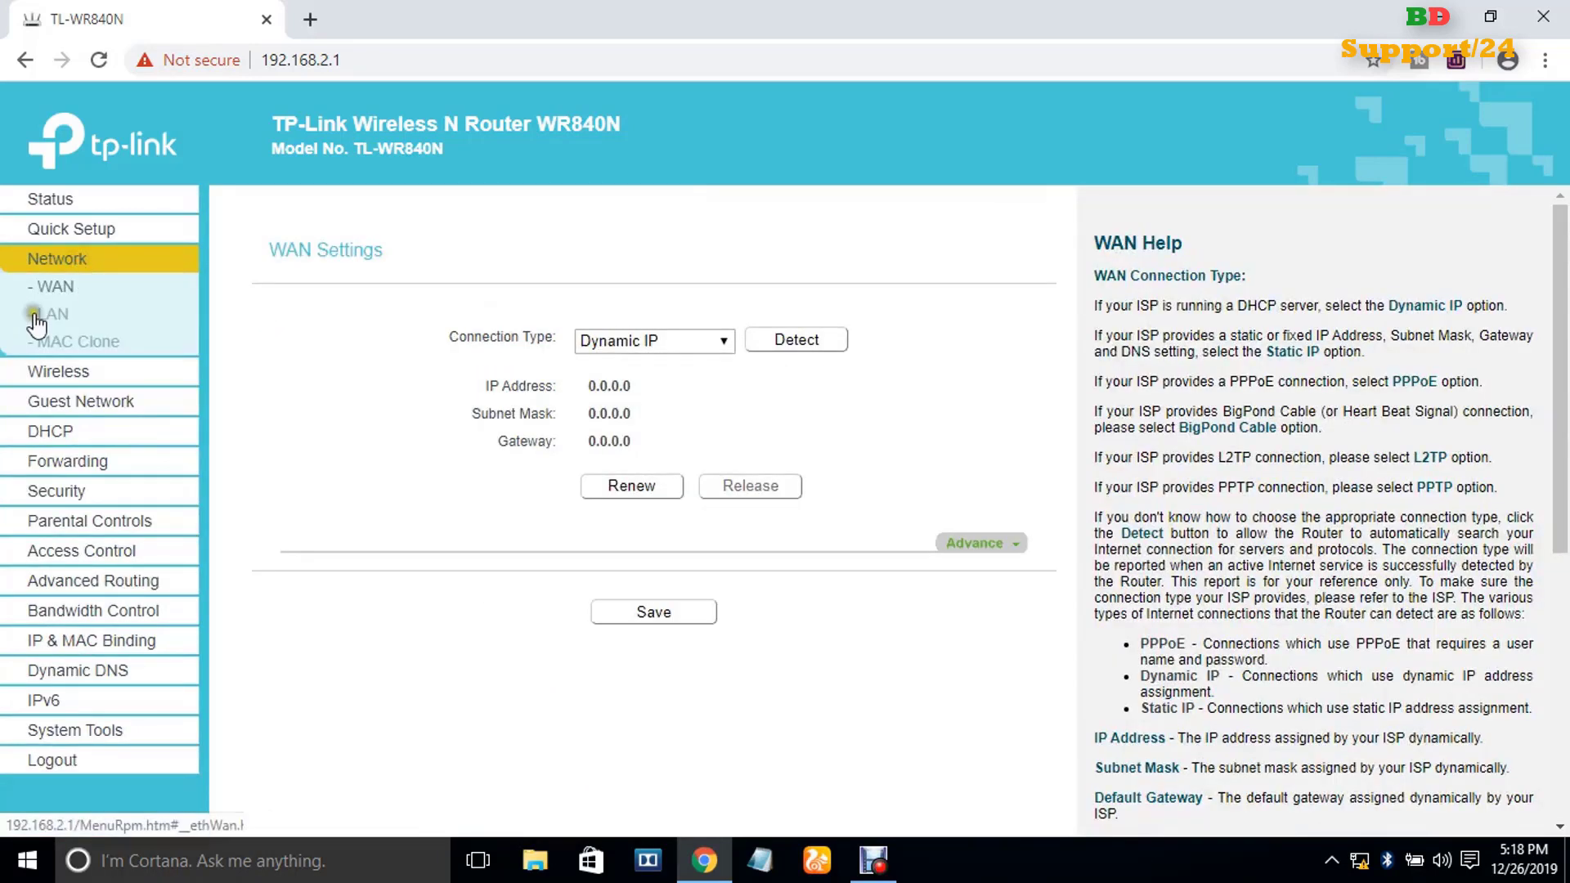
{"action": "left_click", "coordinate": [72, 375]}
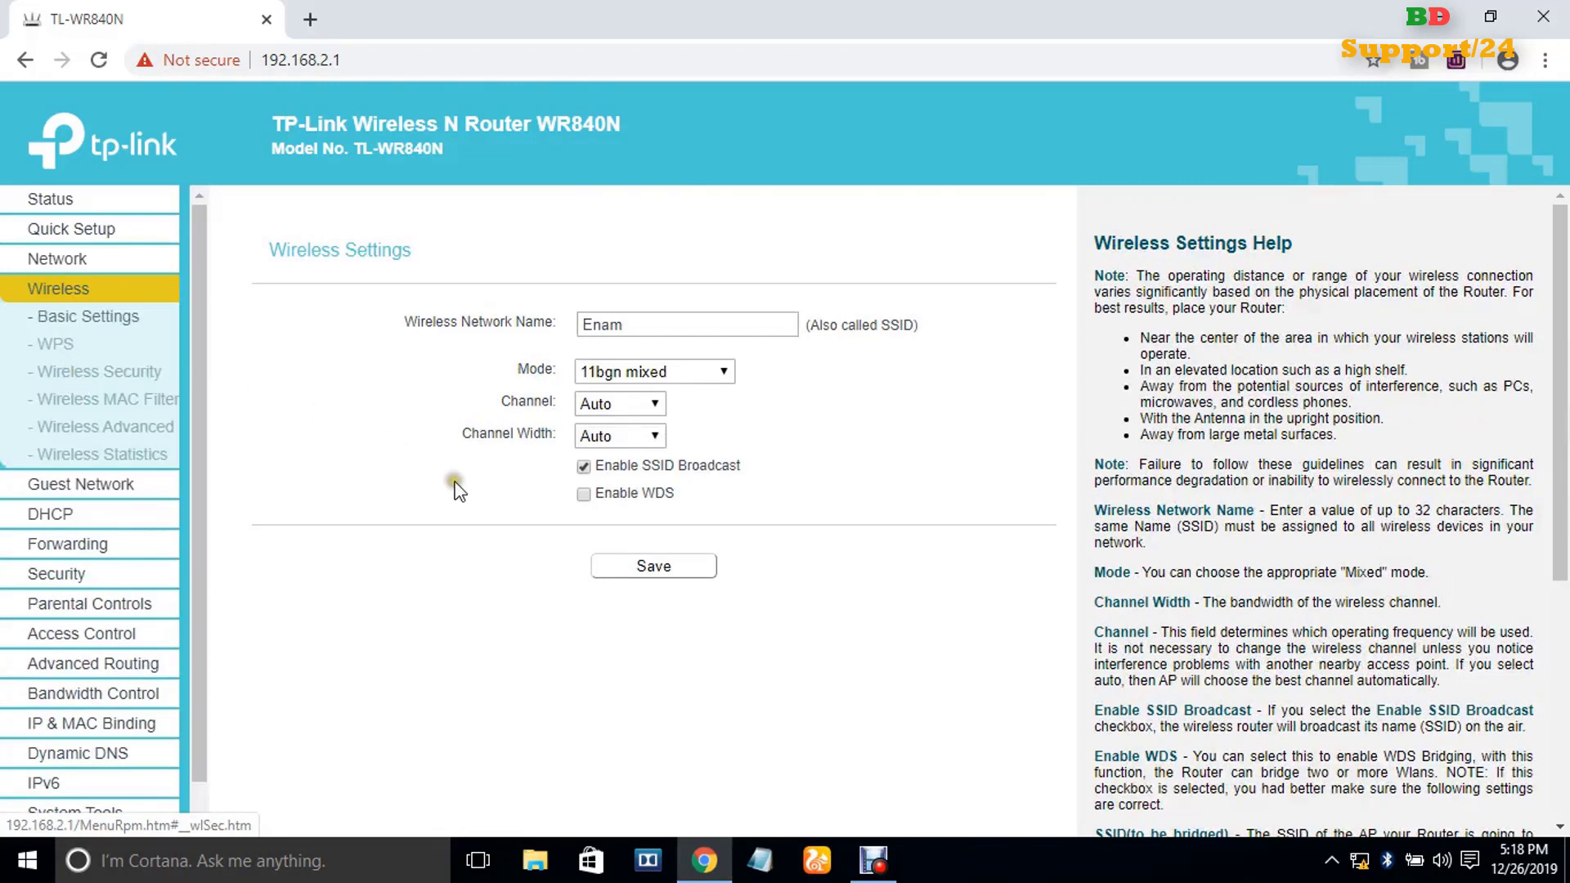
Enable WDS bridging and scan to list the nearby access points
{"action": "left_click", "coordinate": [584, 495]}
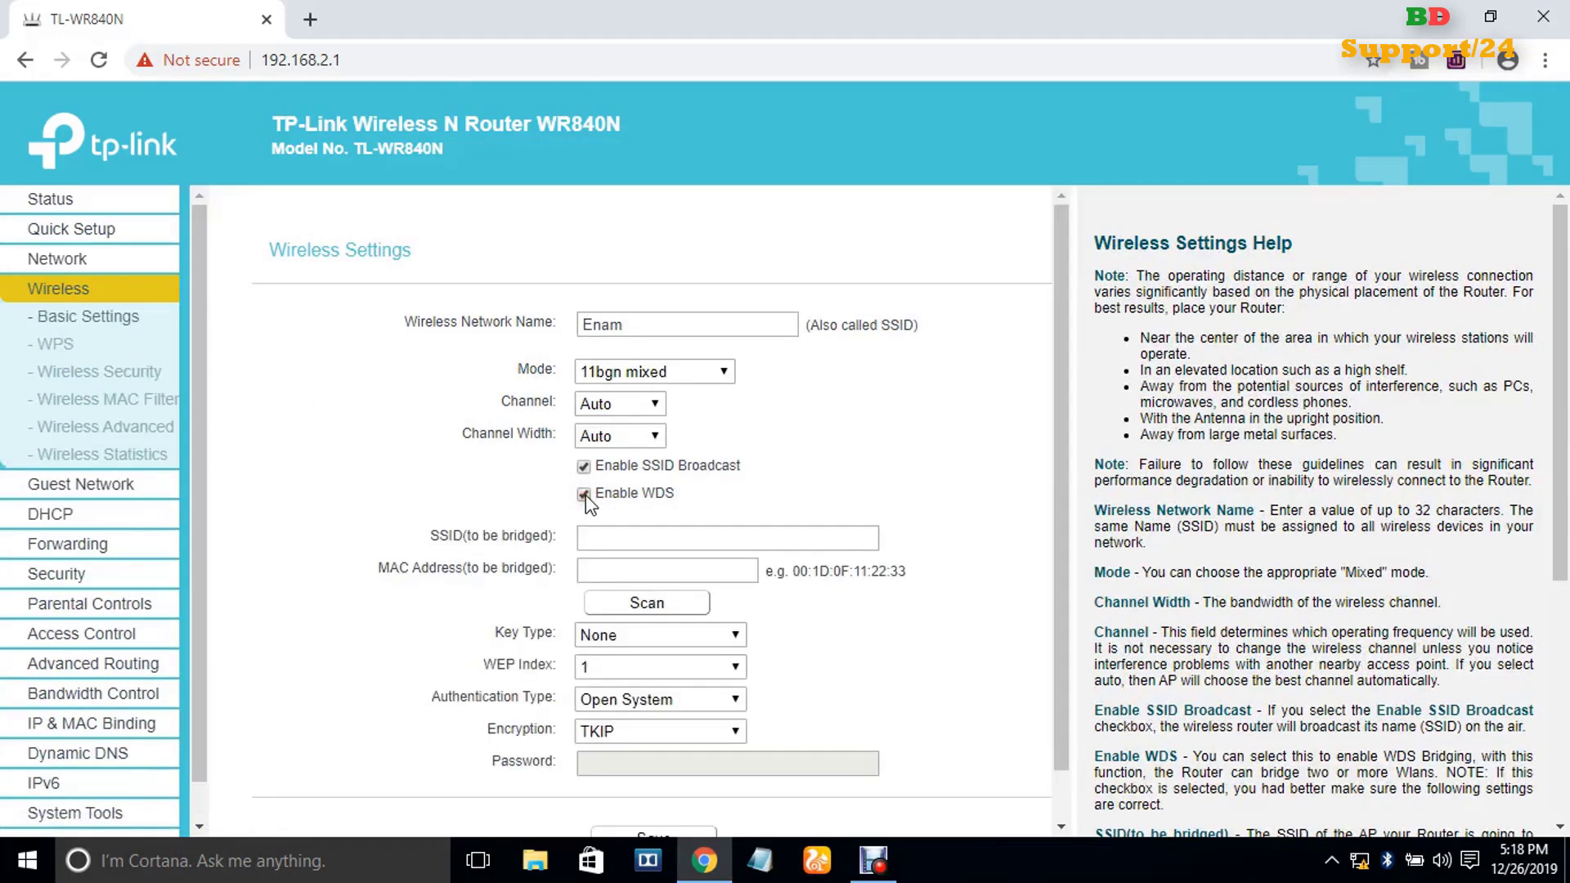
{"action": "scroll", "coordinate": [653, 629], "scroll_direction": "down", "scroll_amount": 1}
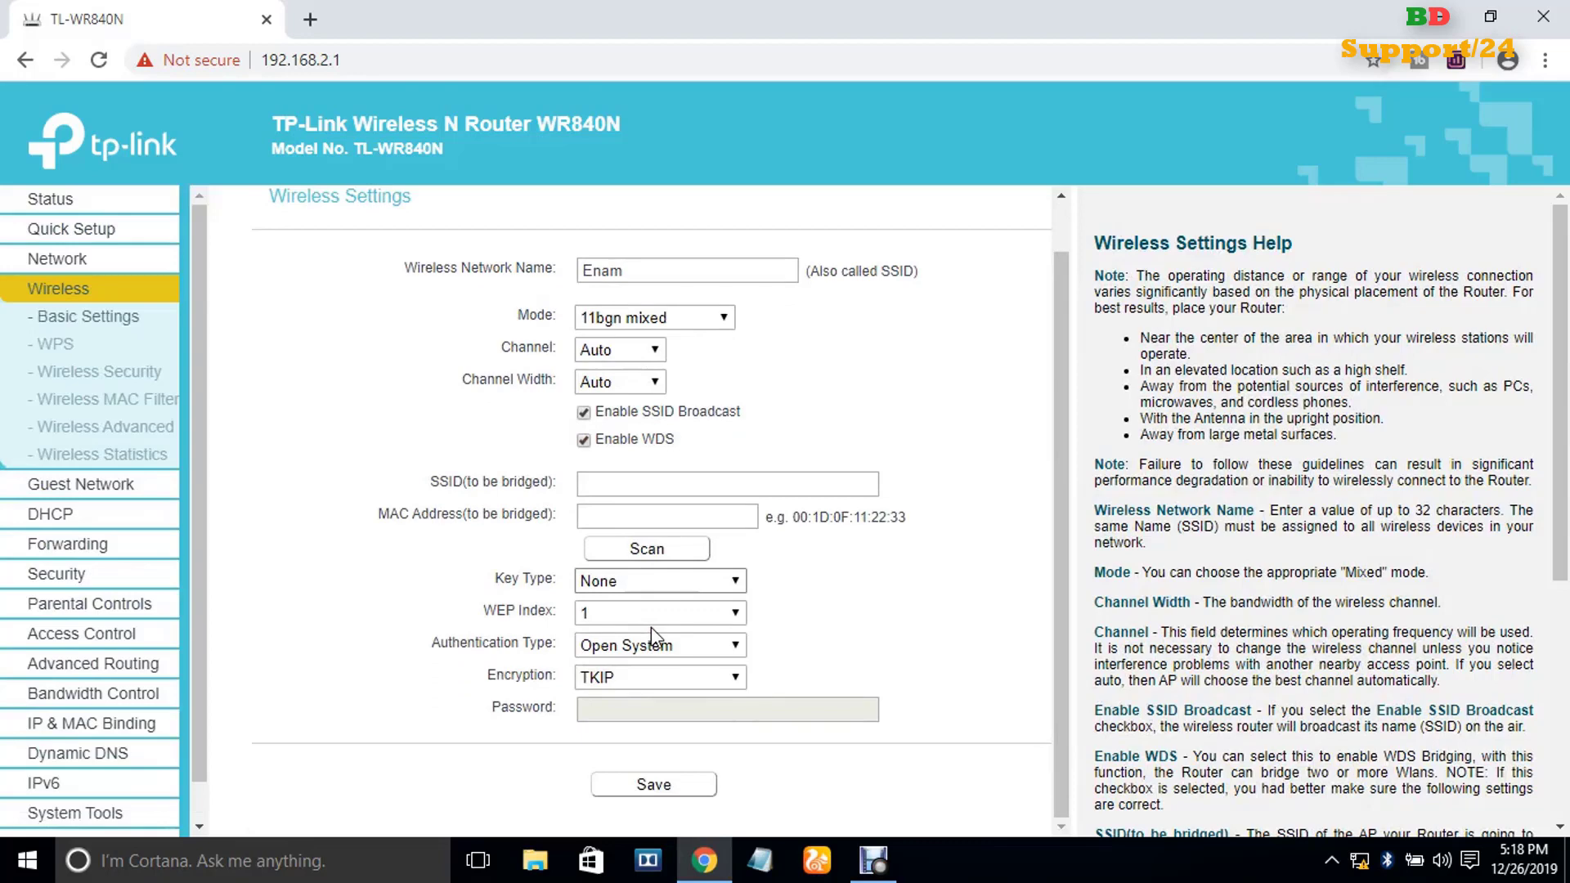
{"action": "left_click", "coordinate": [657, 549]}
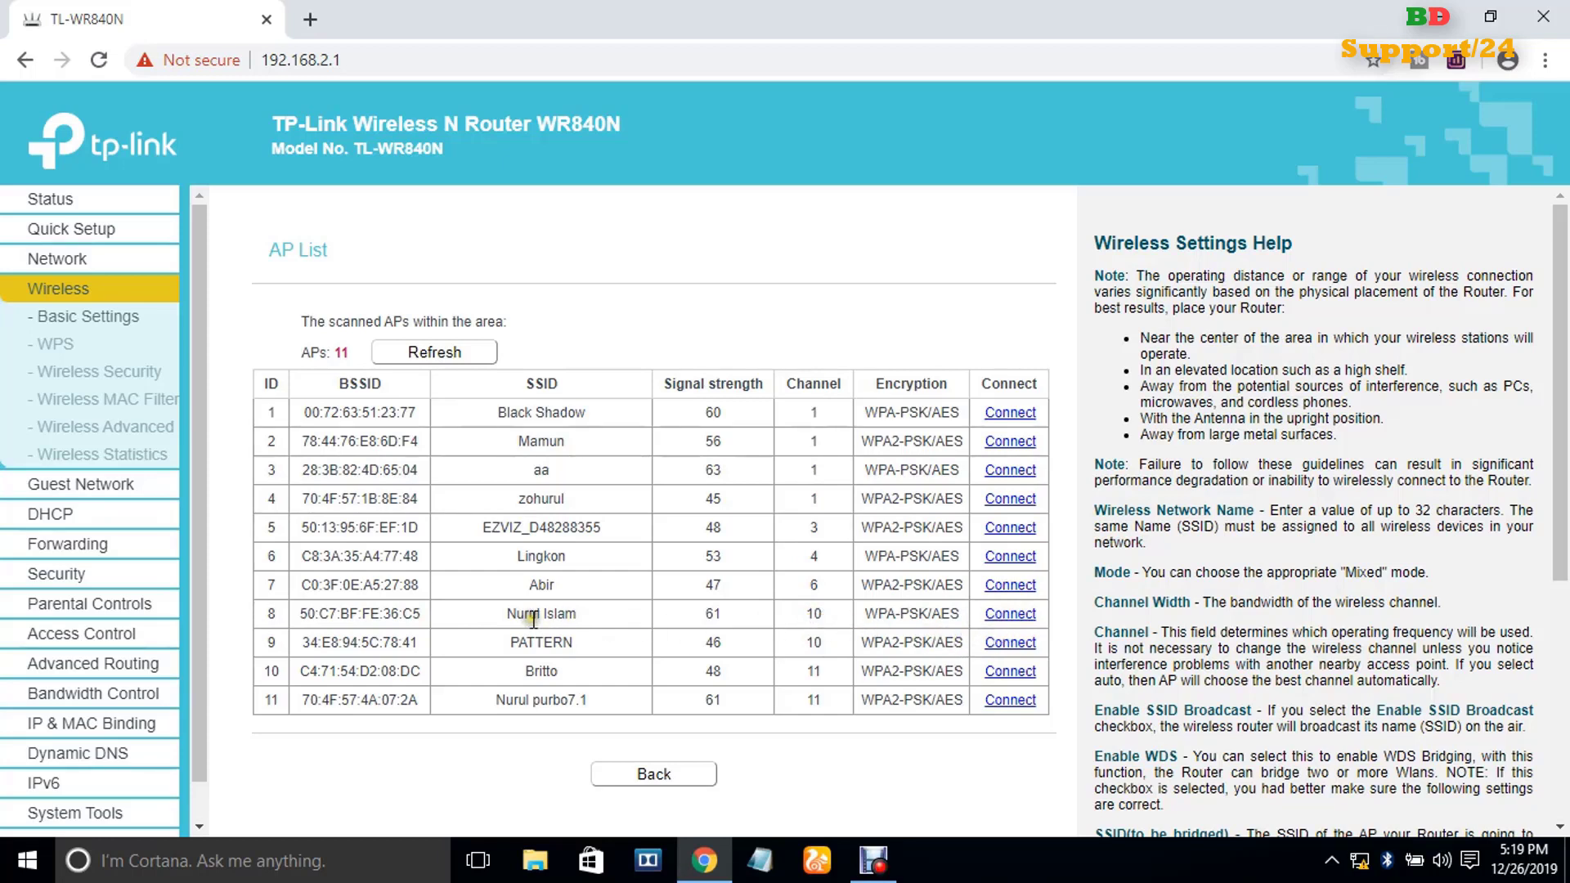
Bridge to AP 8 on channel 10, enter its WPA-PSK password, and save
{"action": "left_click", "coordinate": [1008, 614]}
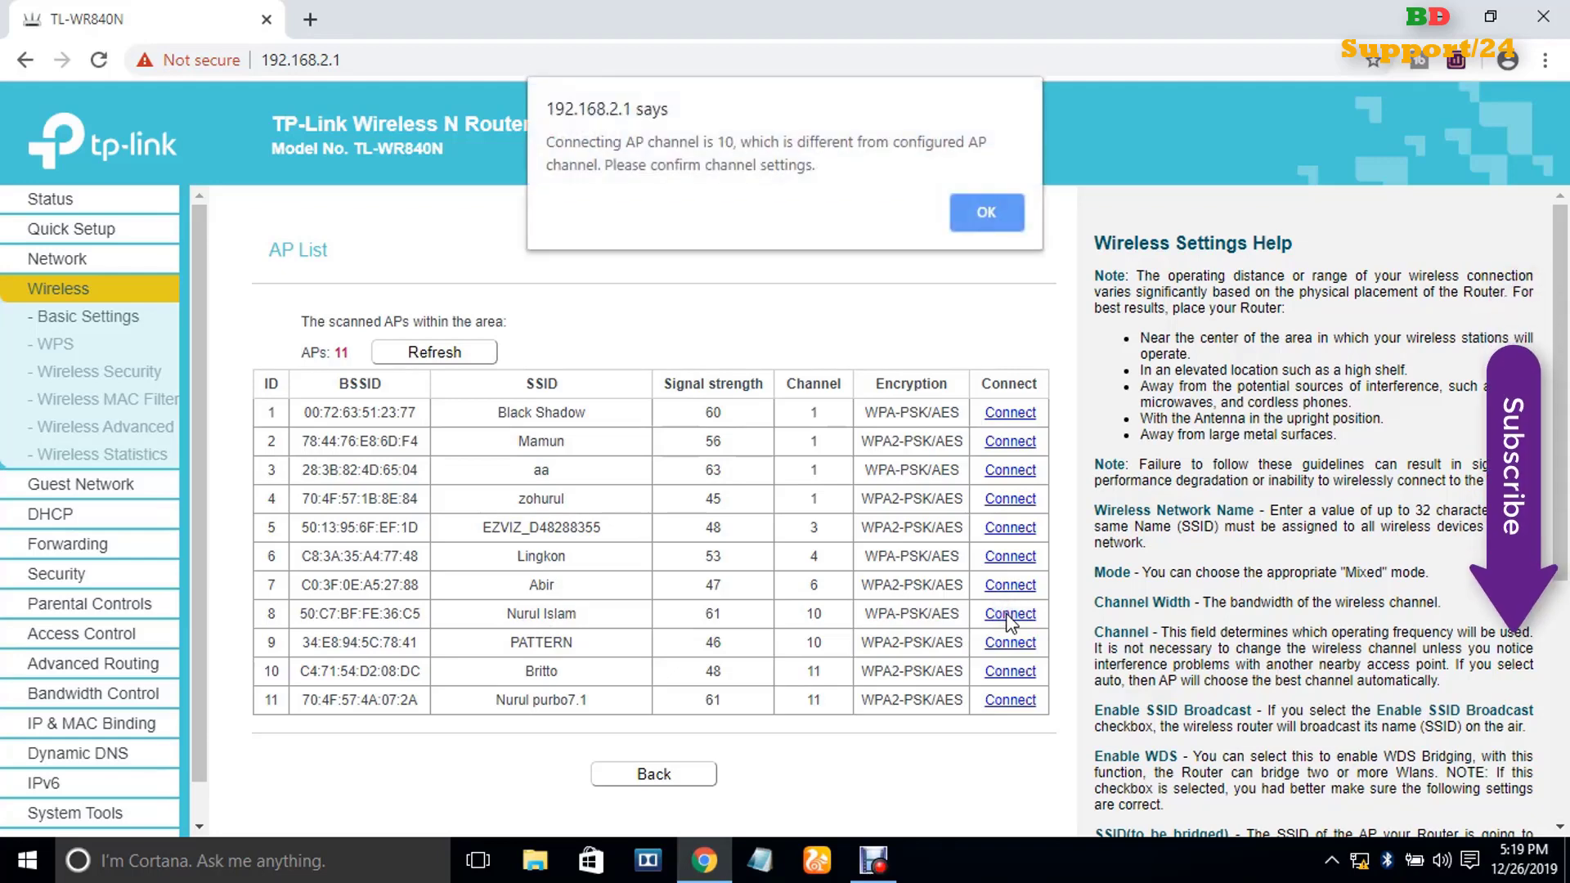
{"action": "left_click", "coordinate": [1003, 206]}
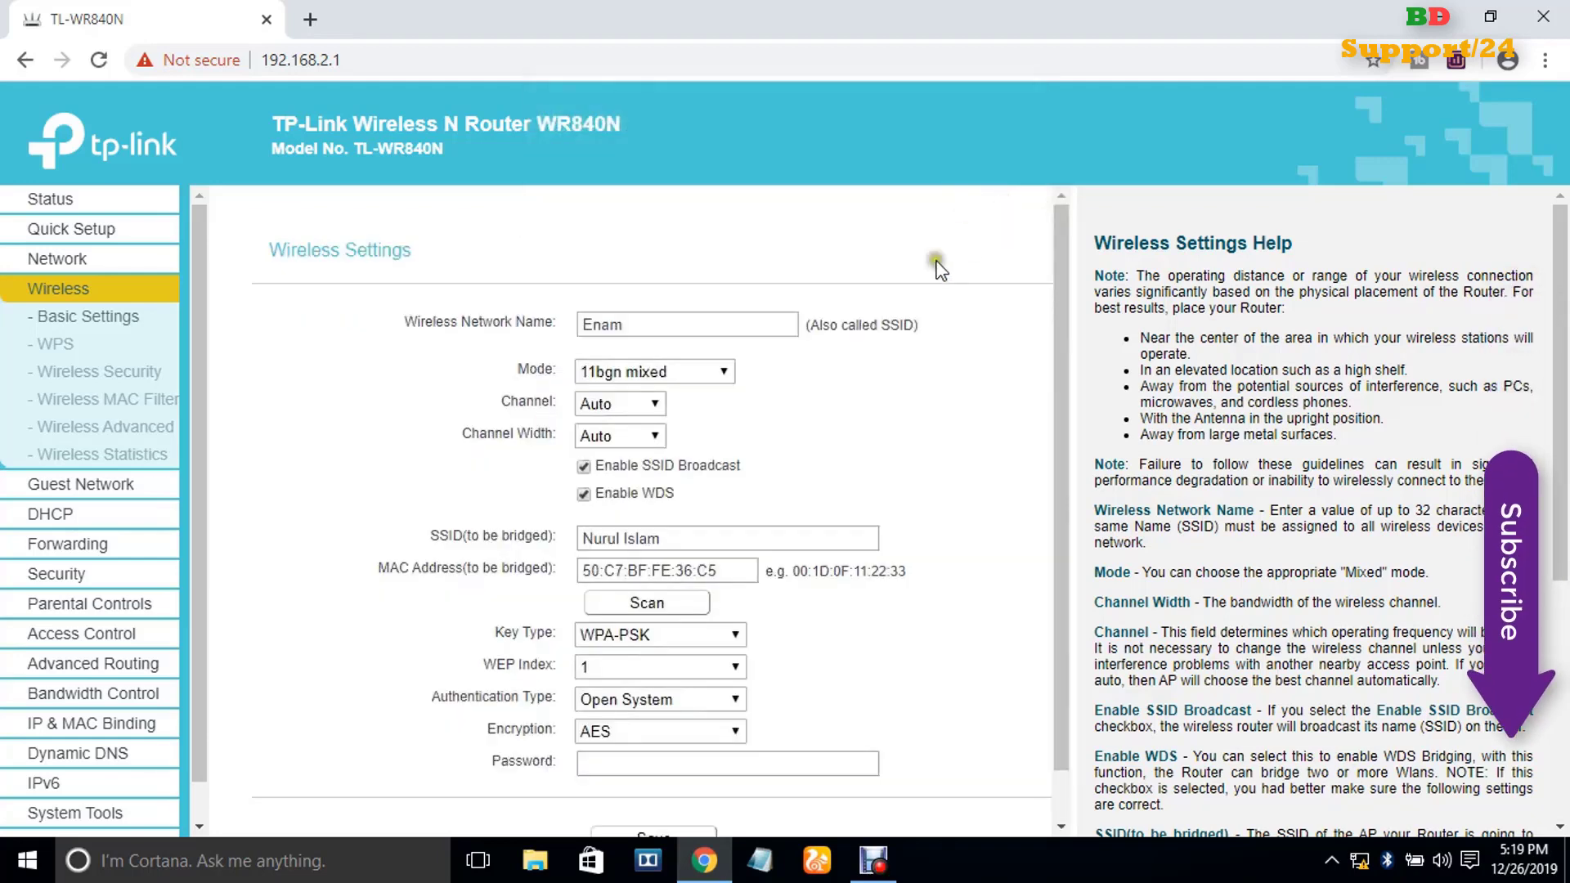
{"action": "scroll", "coordinate": [671, 489], "scroll_direction": "down", "scroll_amount": 1}
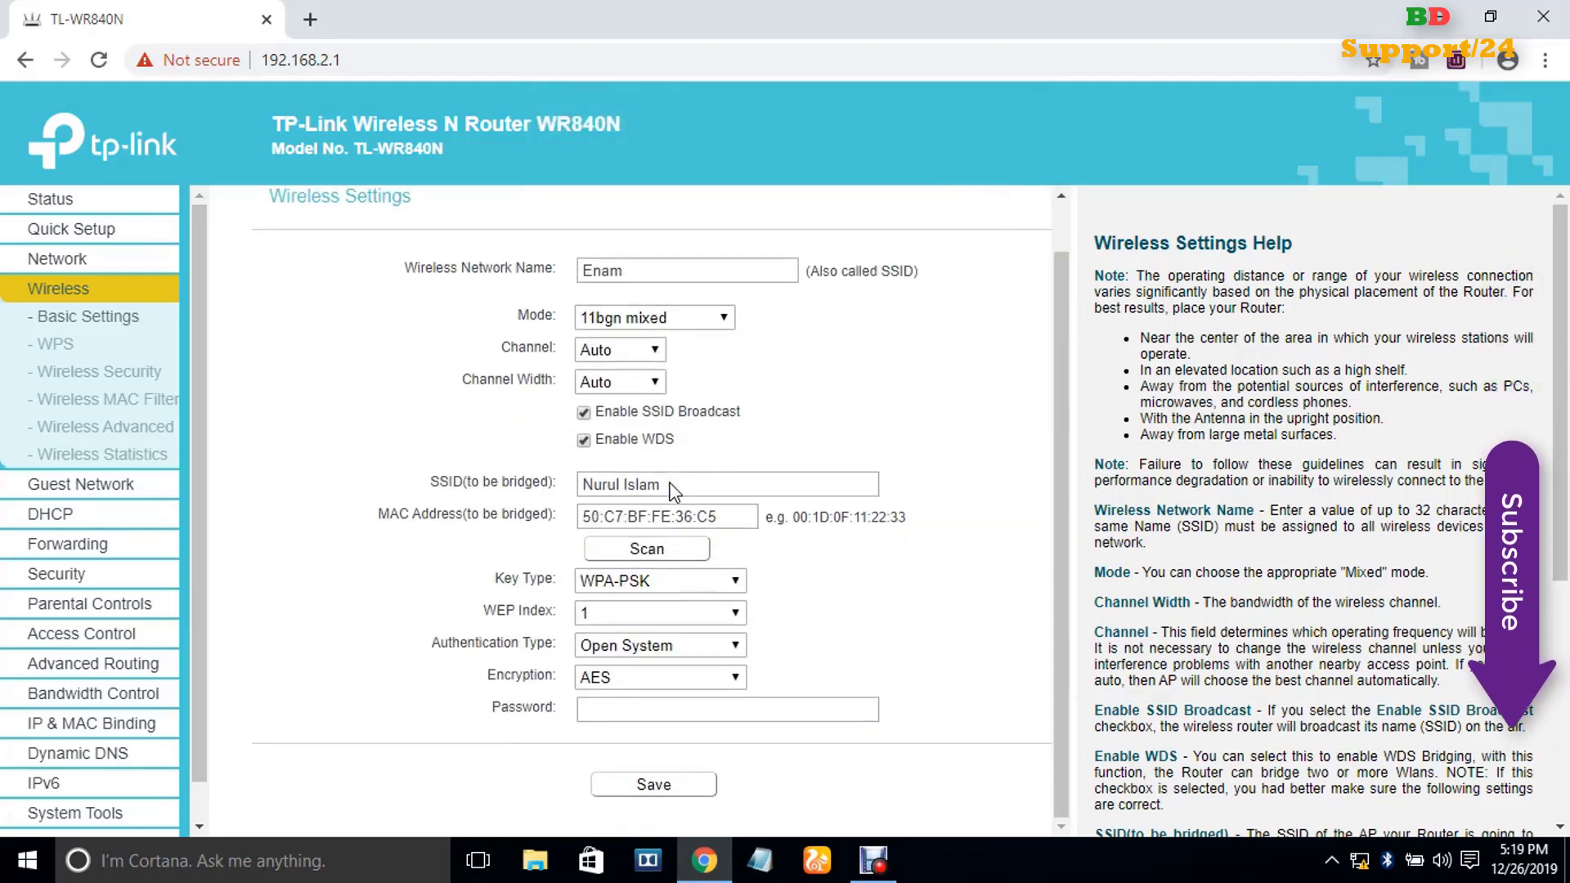
{"action": "left_click", "coordinate": [646, 352]}
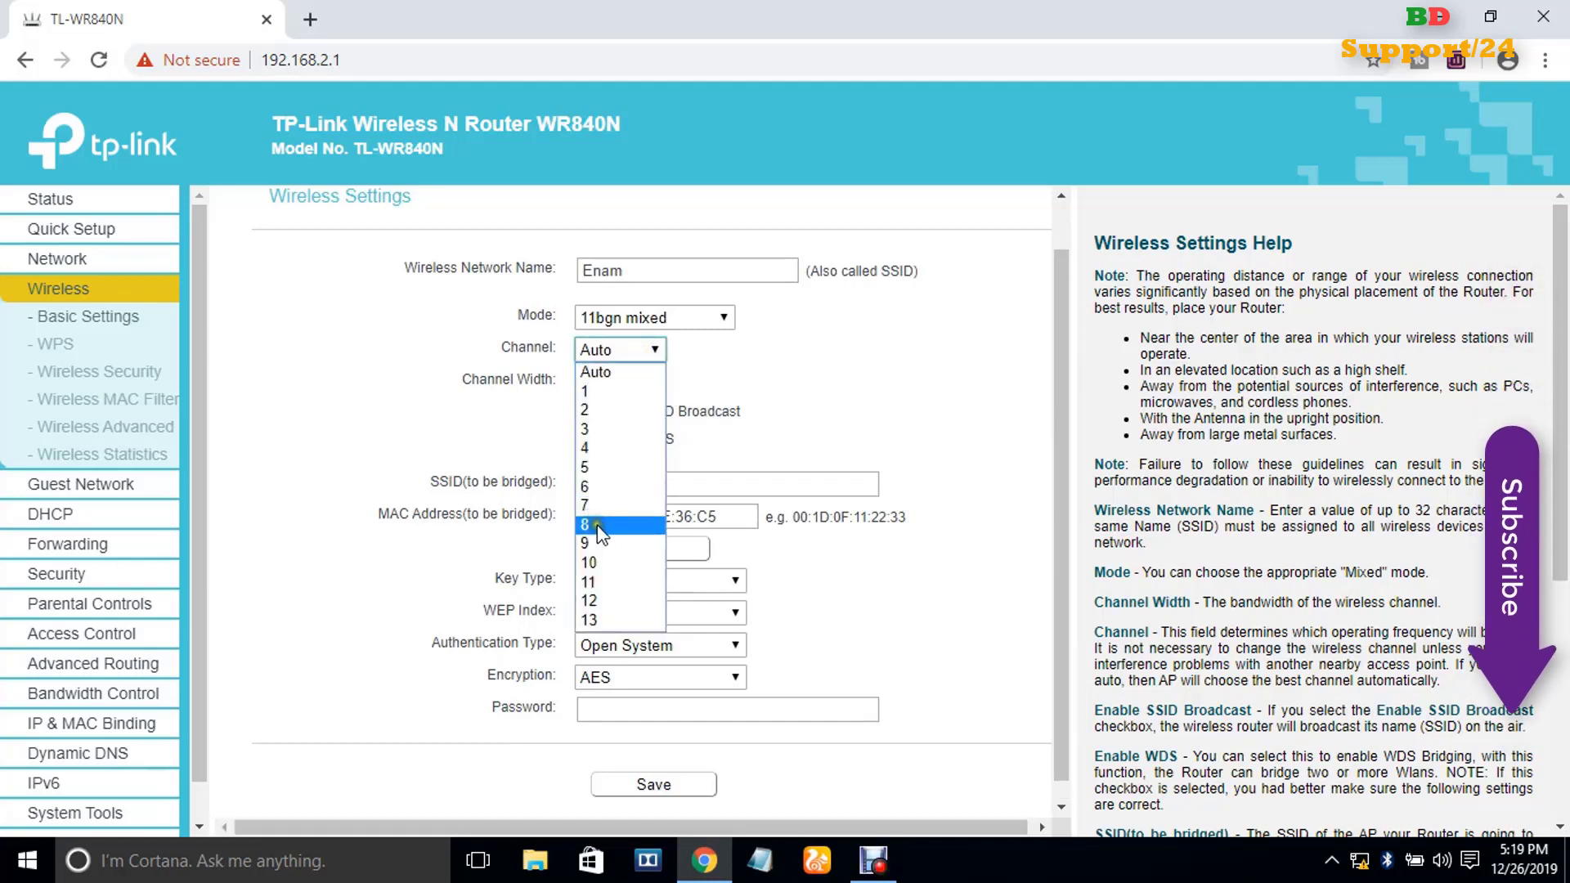
{"action": "left_click", "coordinate": [609, 564]}
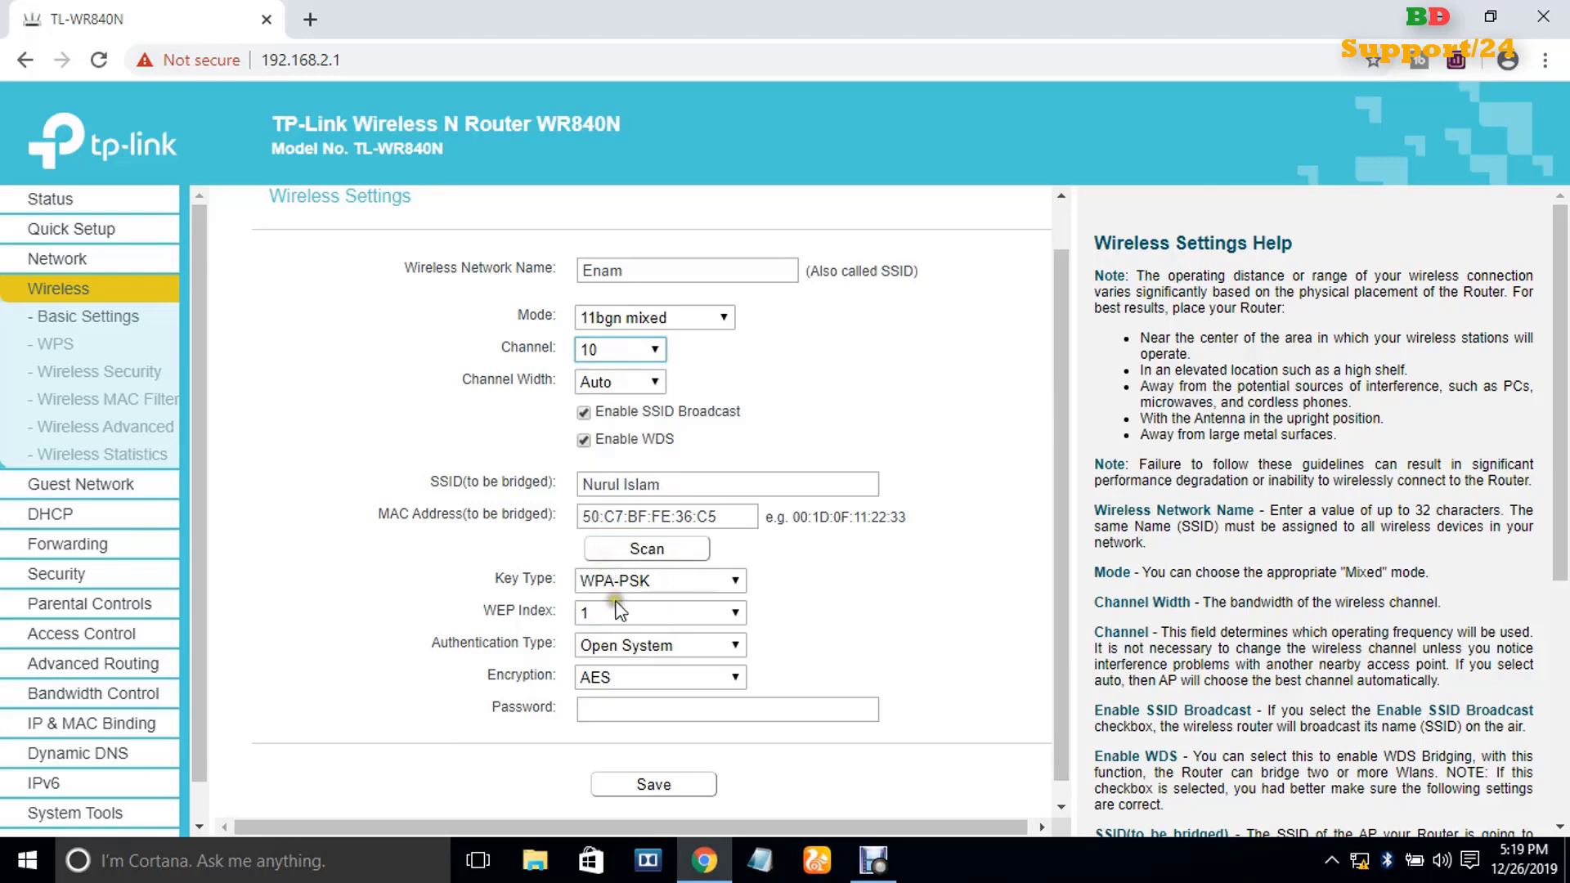
{"action": "left_click", "coordinate": [631, 710]}
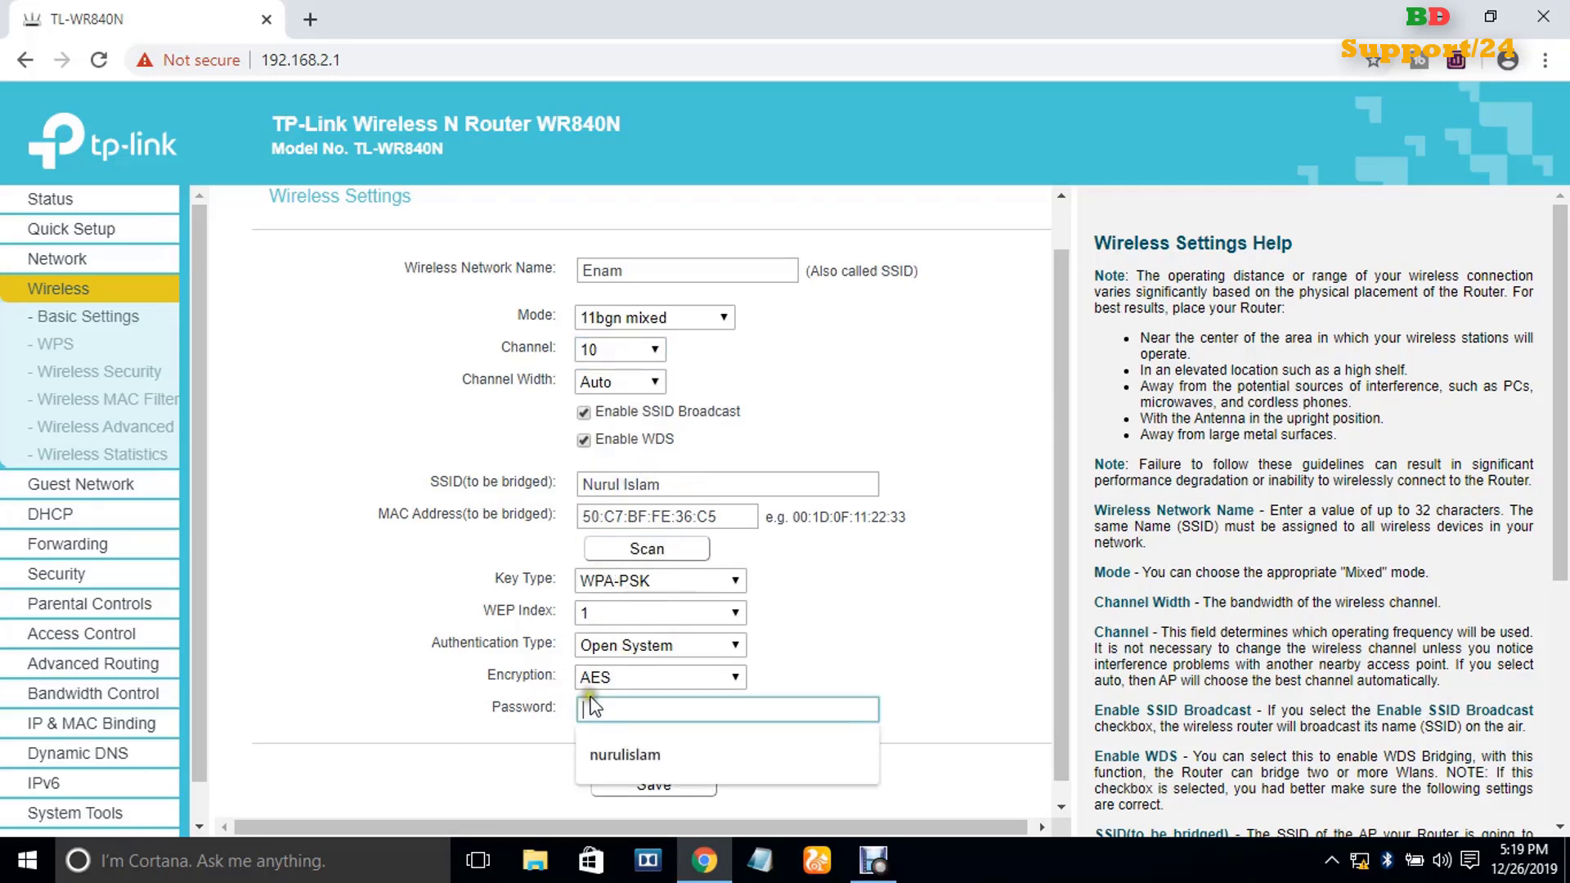
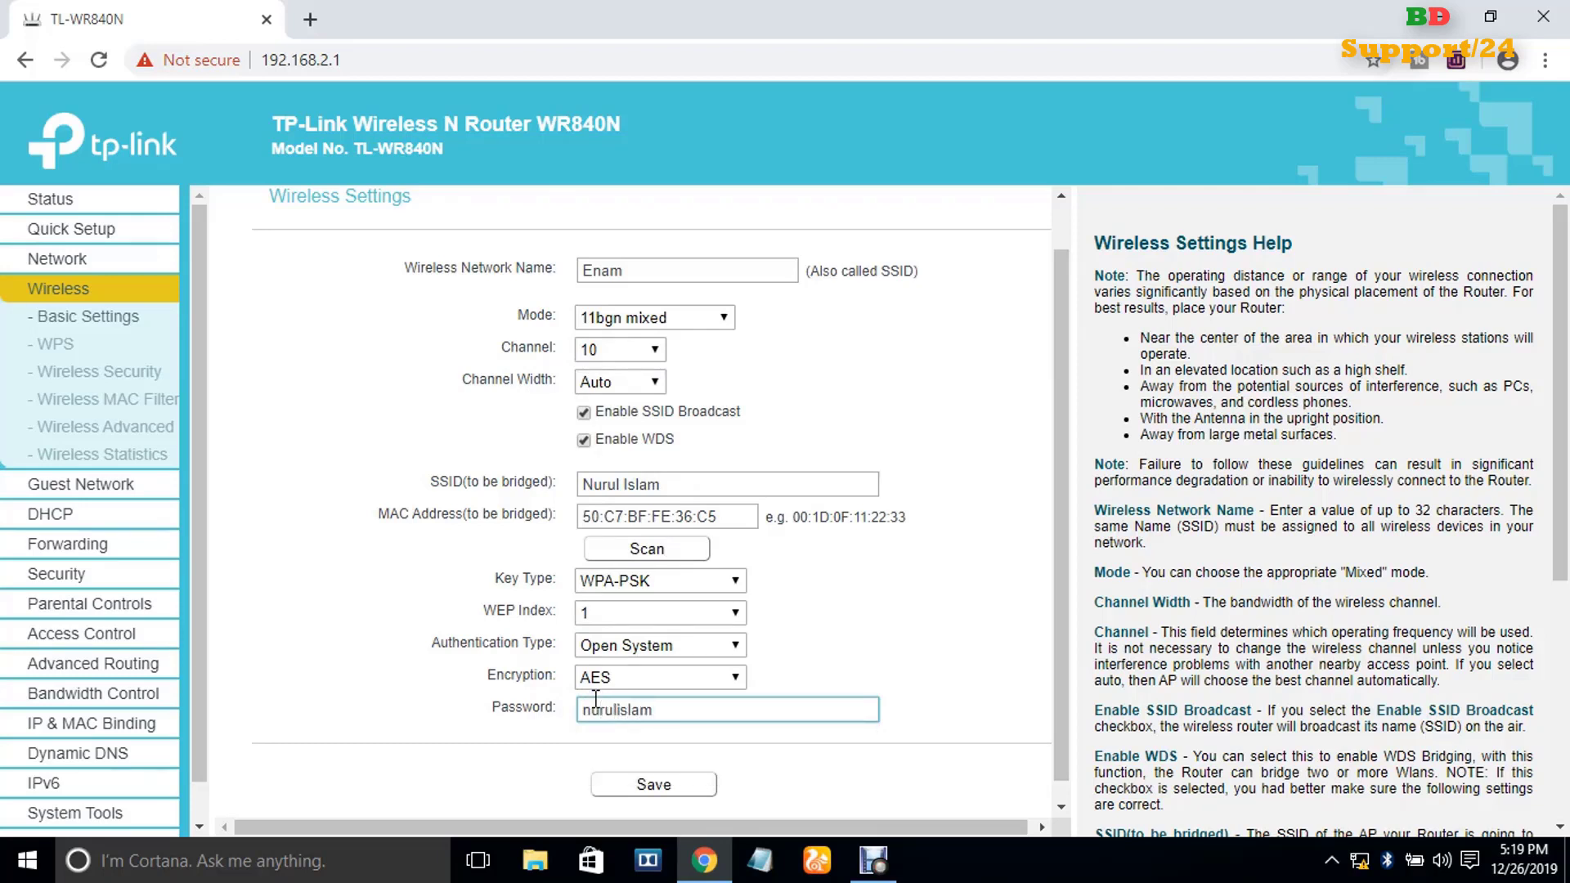
{"action": "left_click", "coordinate": [671, 791]}
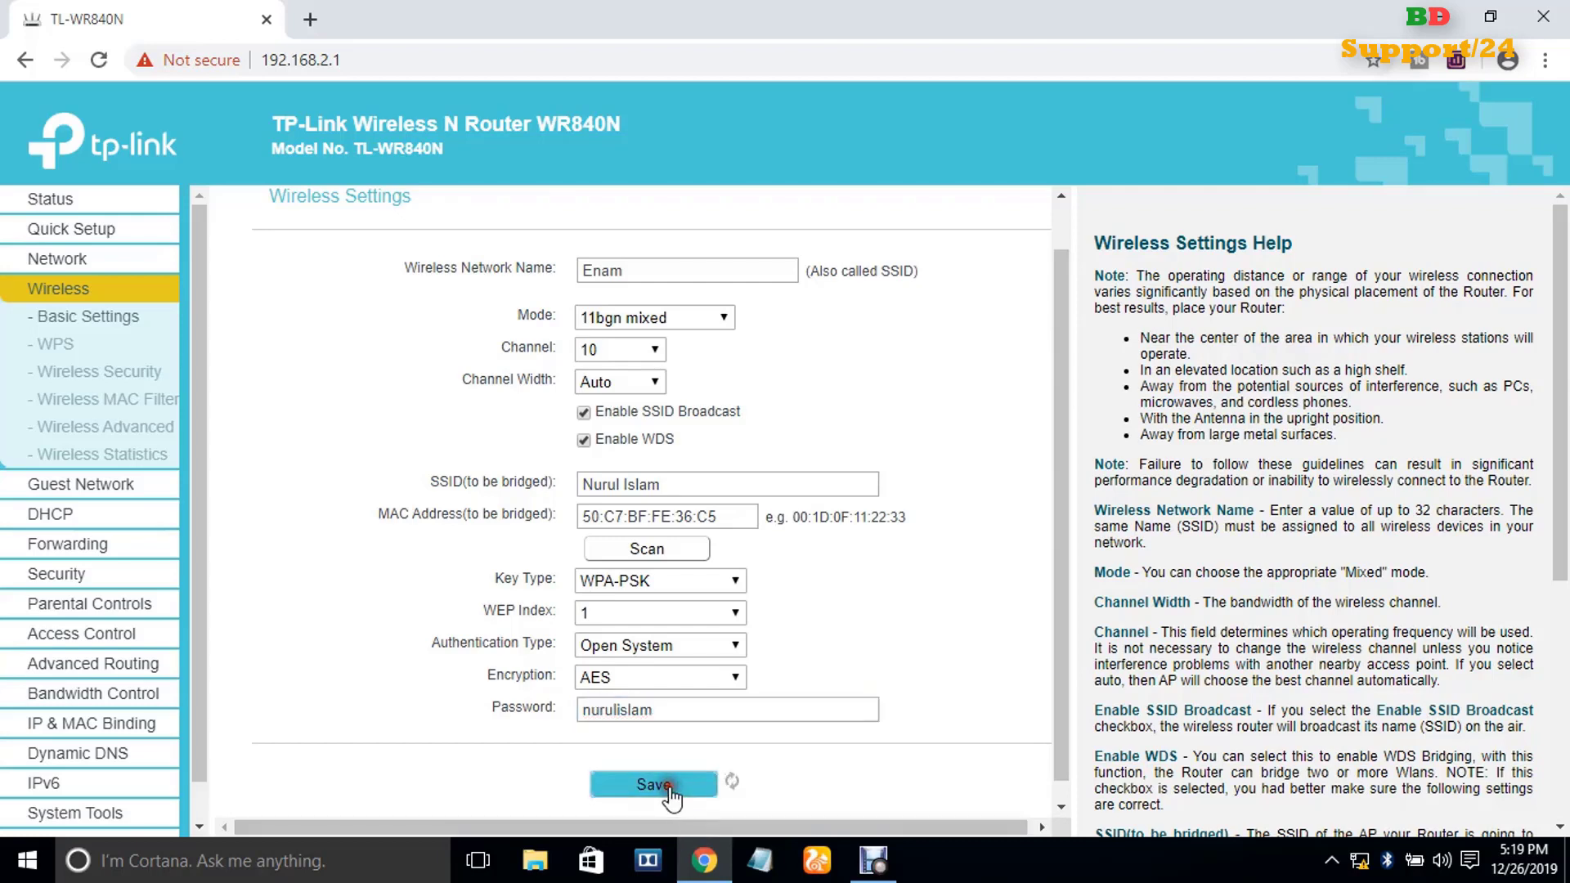
{"action": "scroll", "coordinate": [846, 625], "scroll_direction": "down", "scroll_amount": 1}
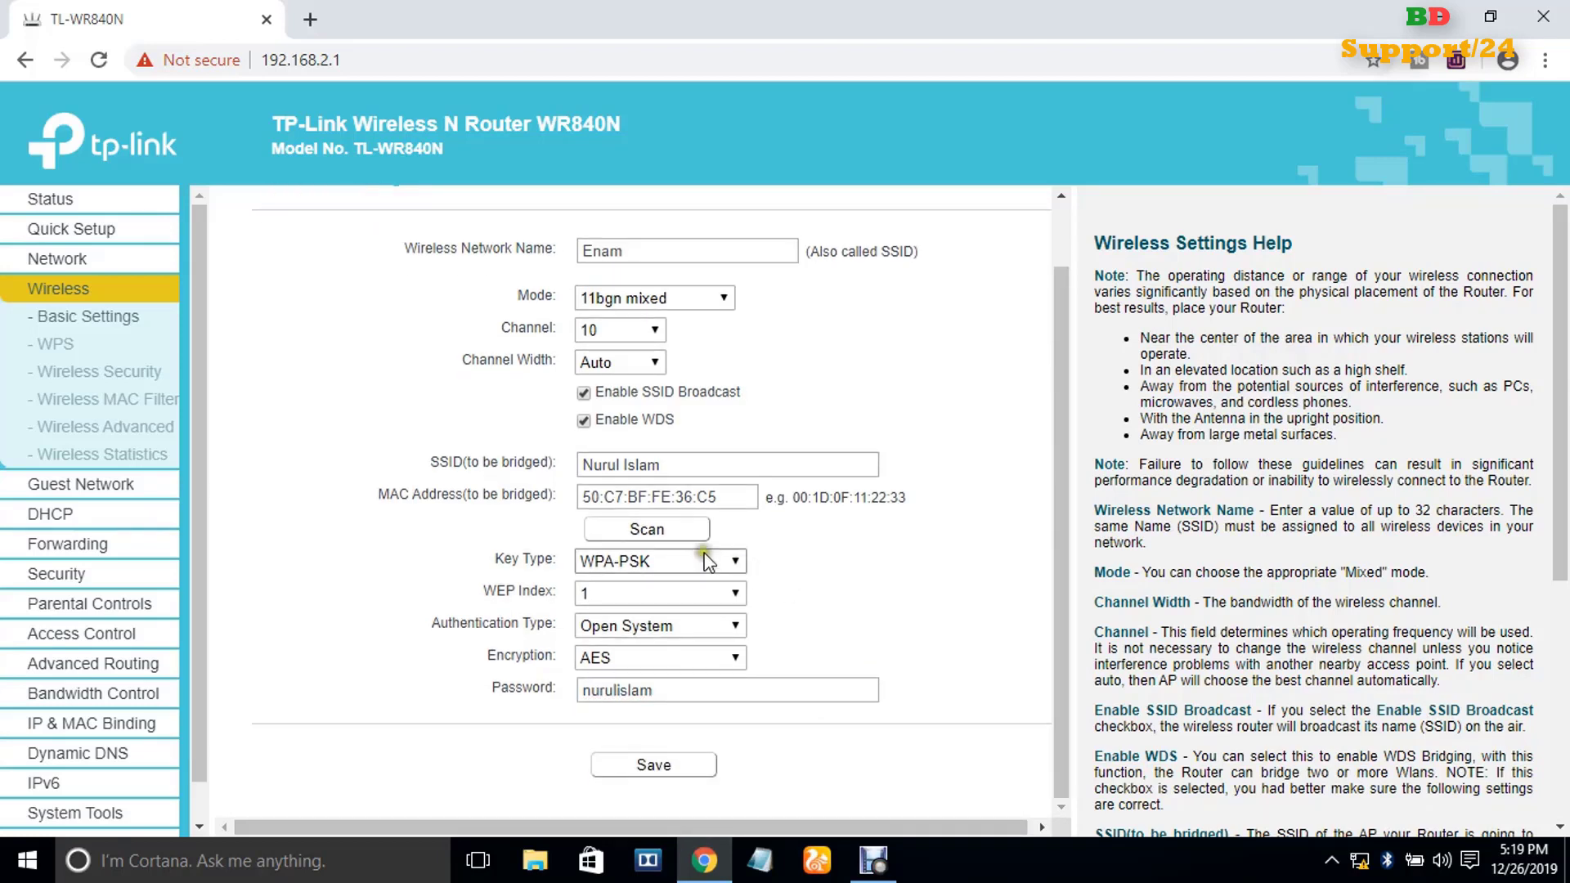
{"action": "scroll", "coordinate": [650, 533], "scroll_direction": "up", "scroll_amount": 1}
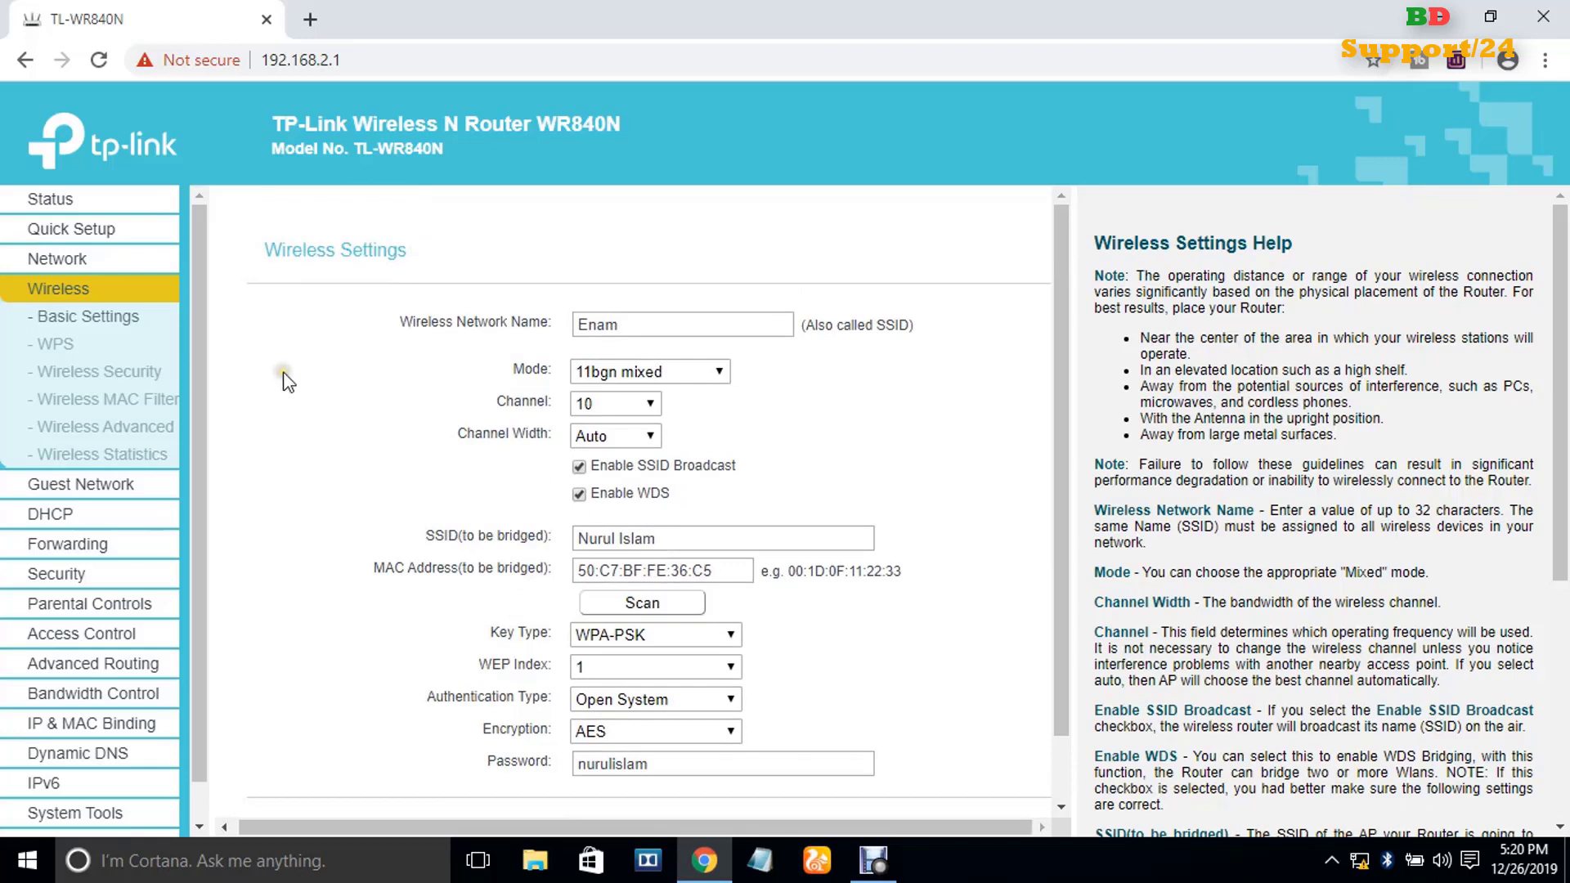
Disable the DHCP server, save it, and log out of the router admin
{"action": "left_click", "coordinate": [67, 523]}
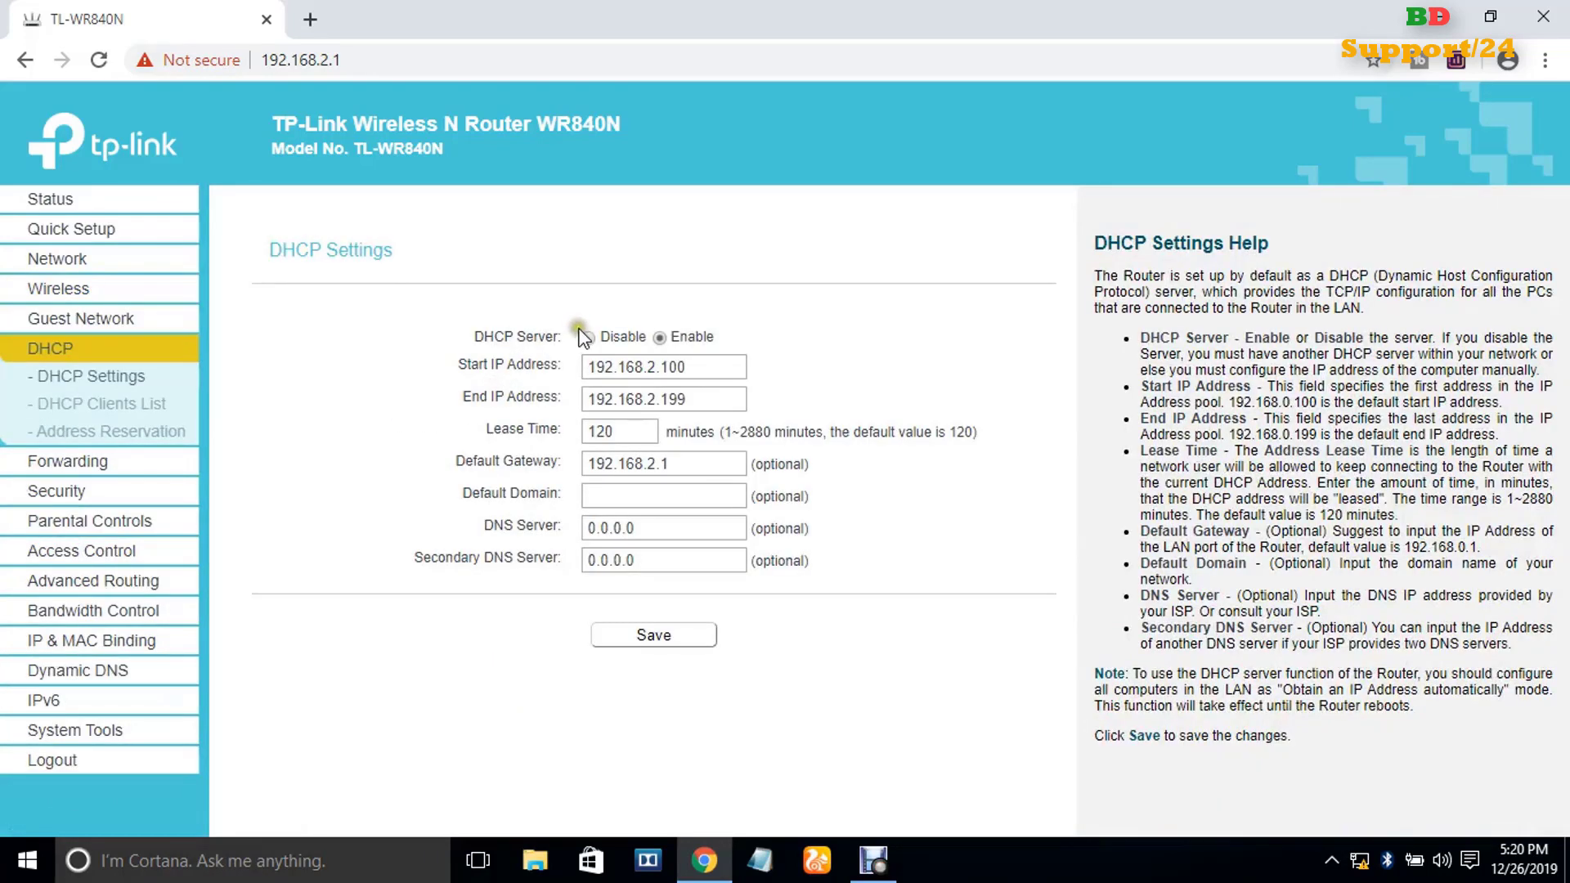
{"action": "left_click", "coordinate": [585, 339]}
{"action": "left_click", "coordinate": [654, 632]}
{"action": "left_click", "coordinate": [54, 762]}
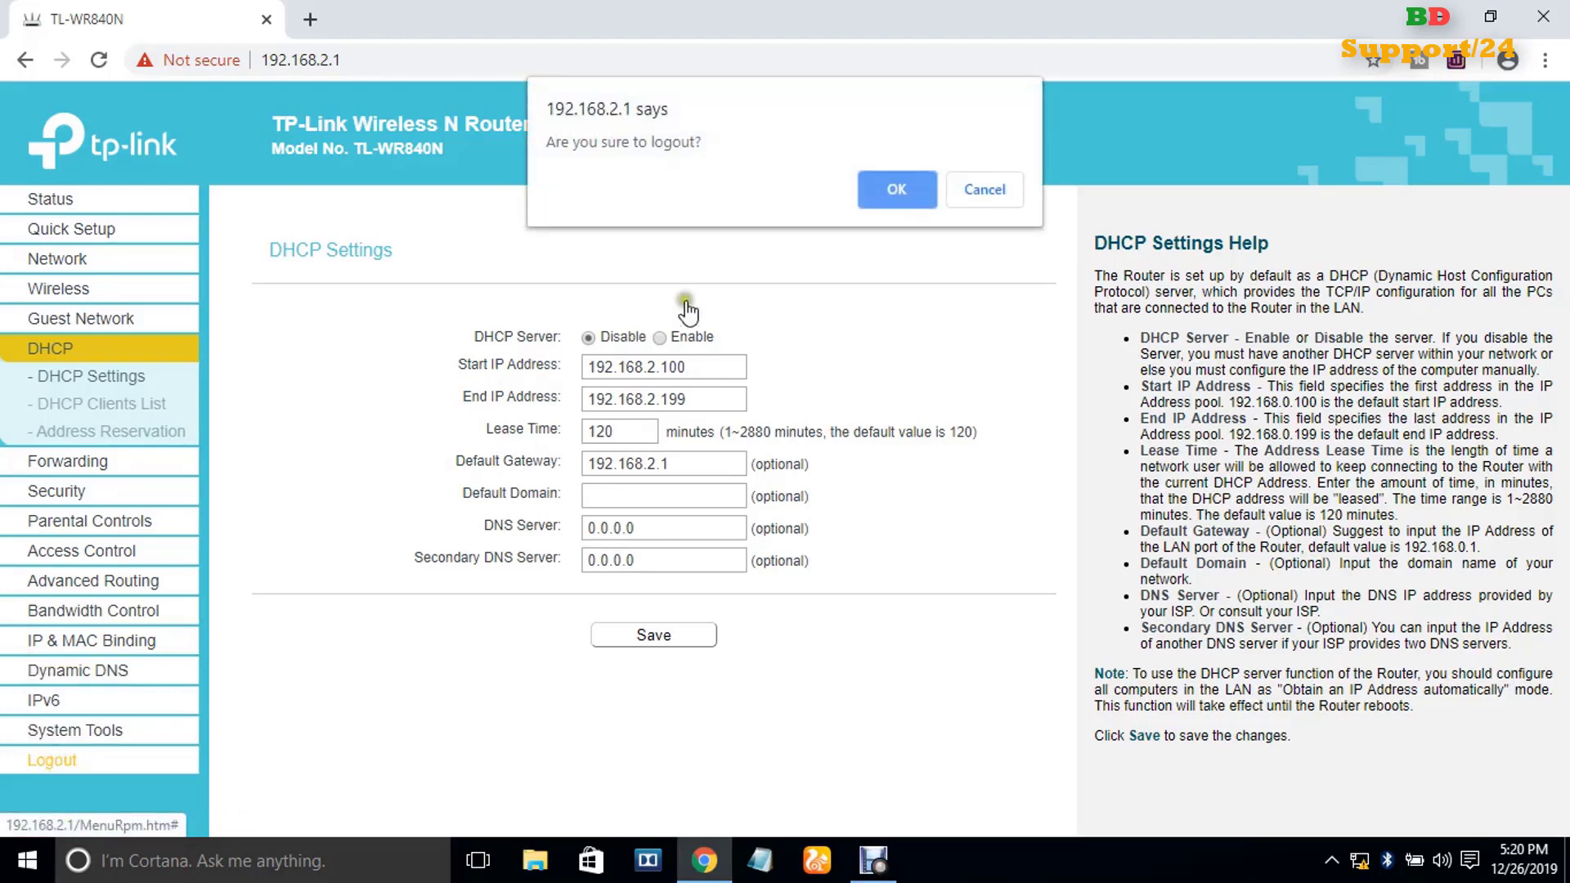
{"action": "left_click", "coordinate": [897, 190]}
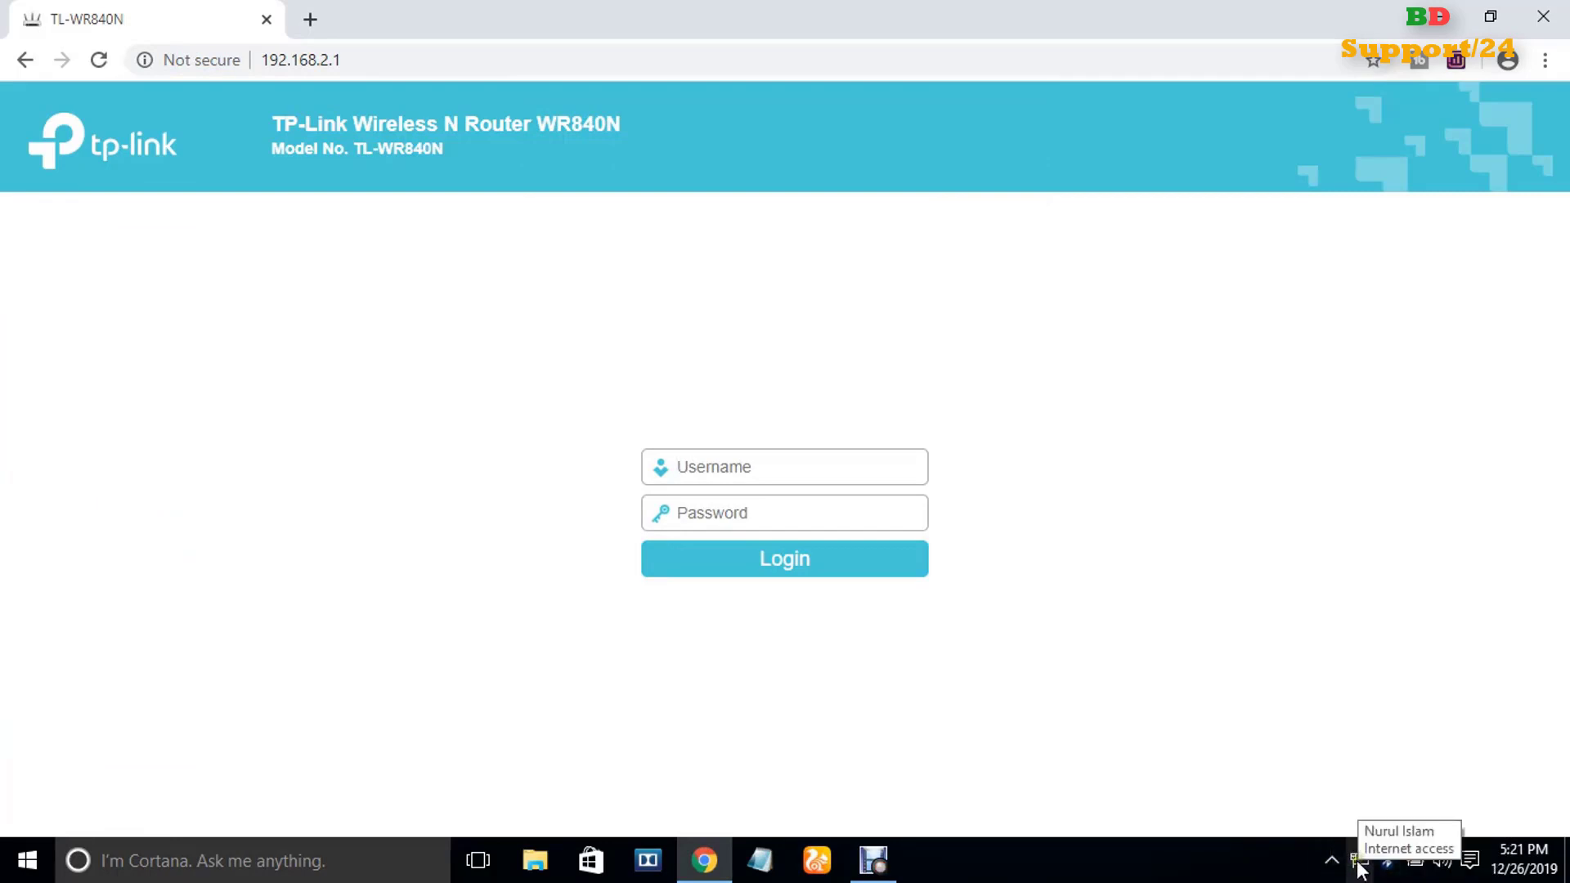
Connect the PC to the router's Wi-Fi network by entering its security key
{"action": "left_click", "coordinate": [1359, 863]}
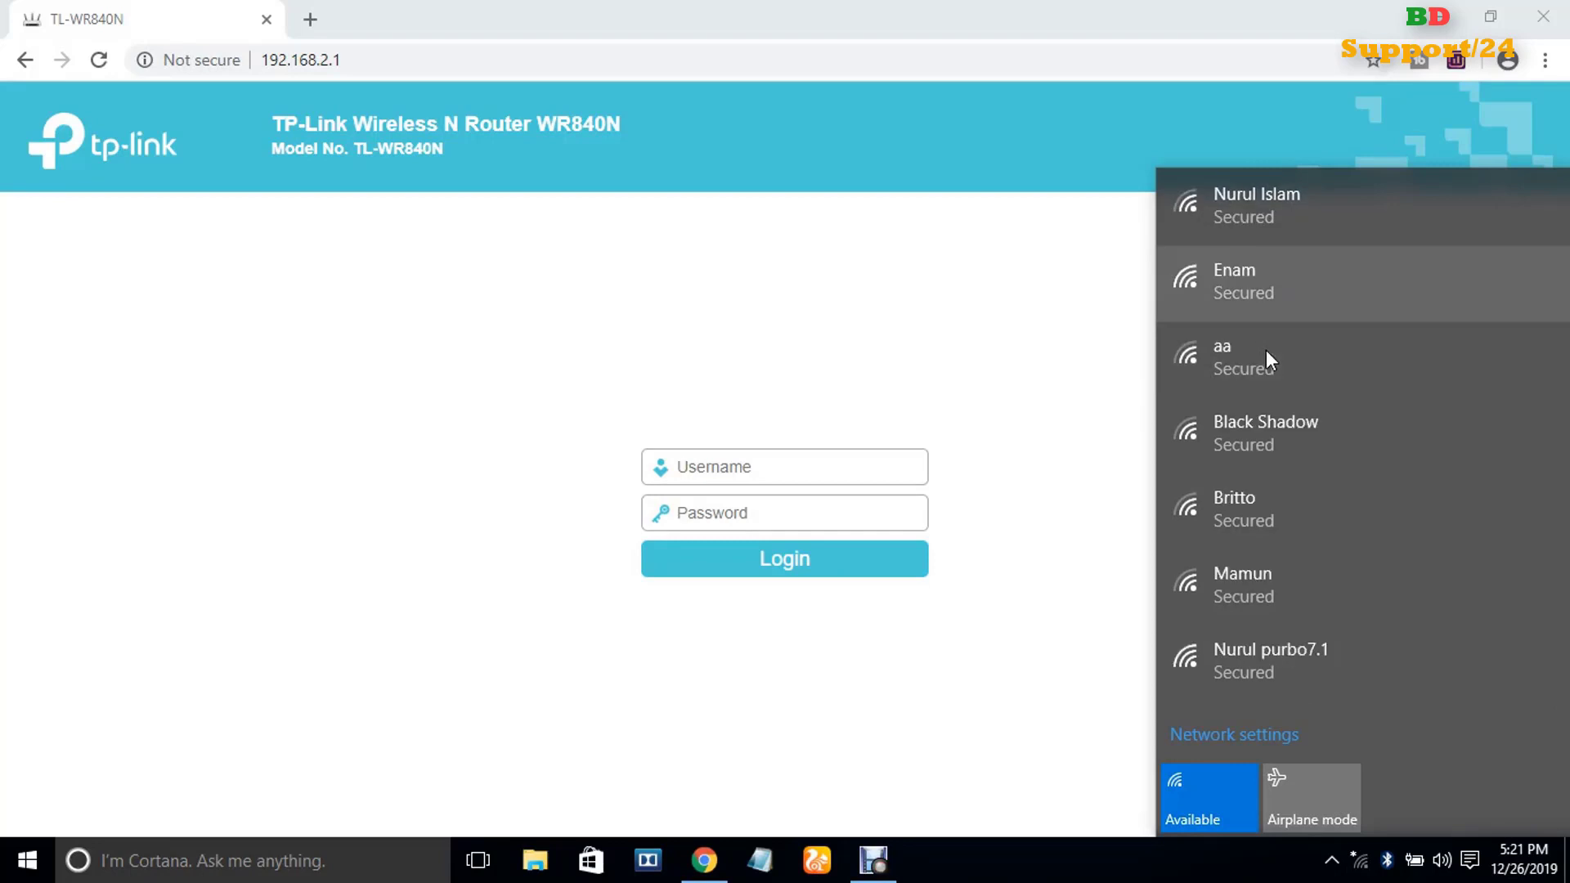
{"action": "left_click", "coordinate": [1234, 273]}
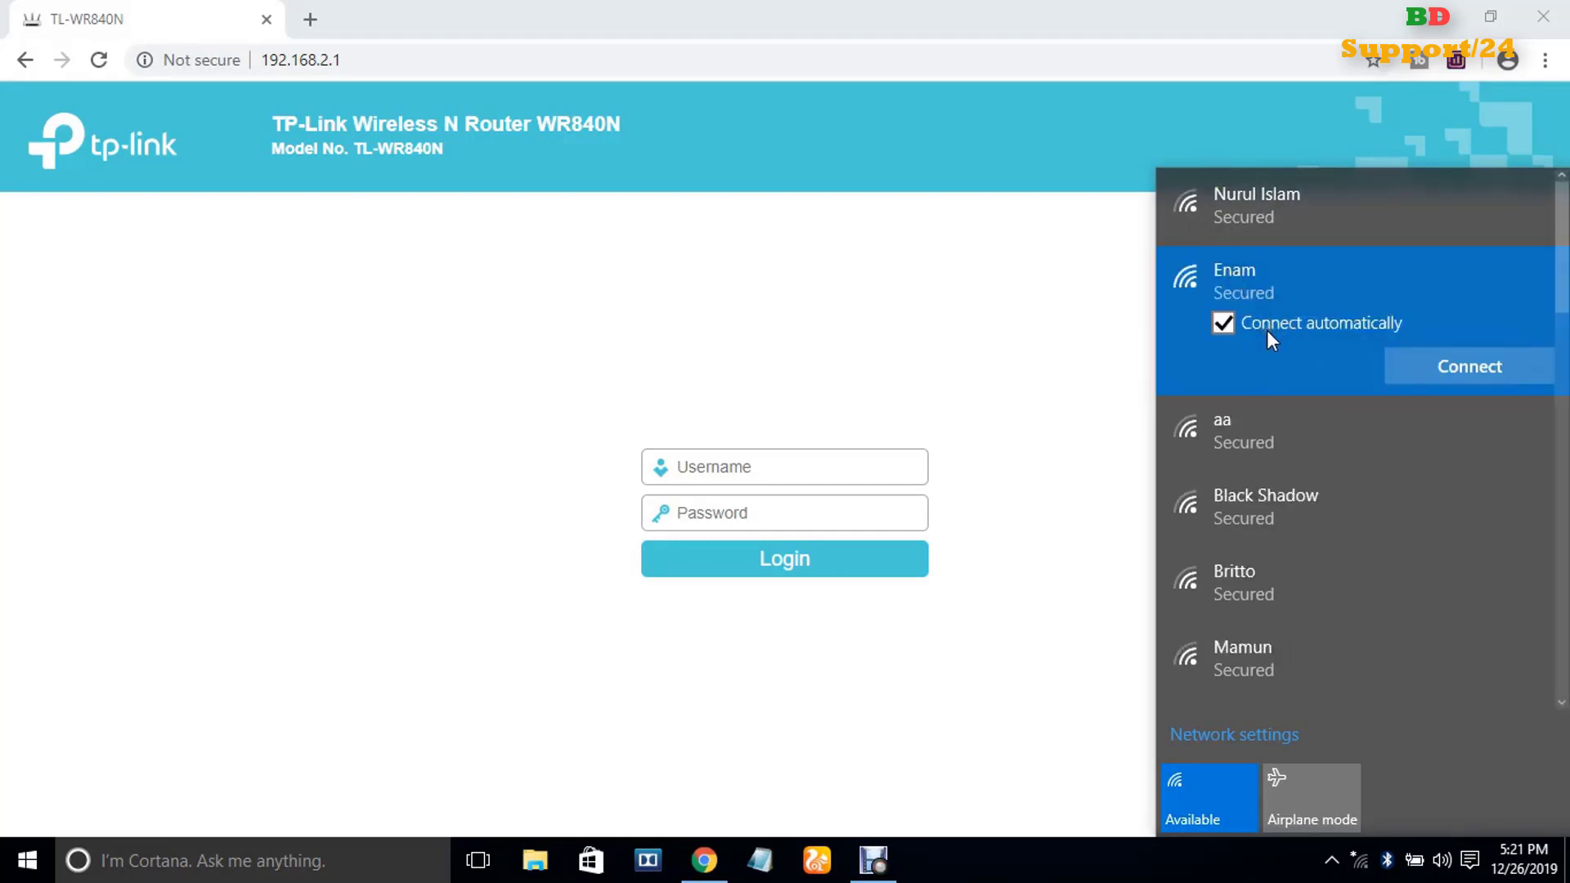
{"action": "left_click", "coordinate": [1420, 368]}
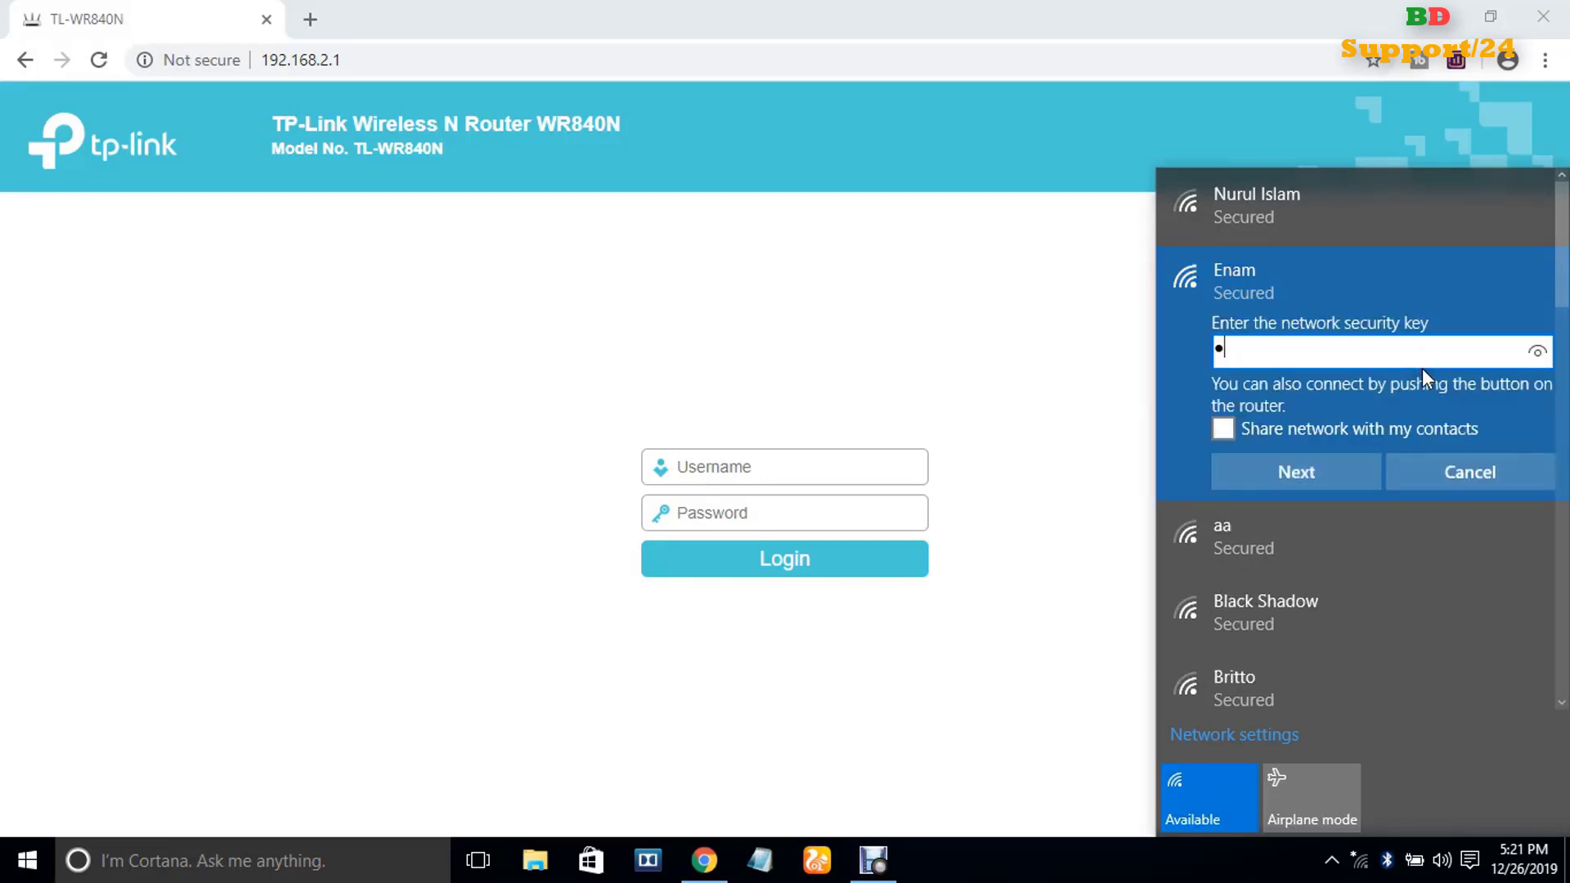
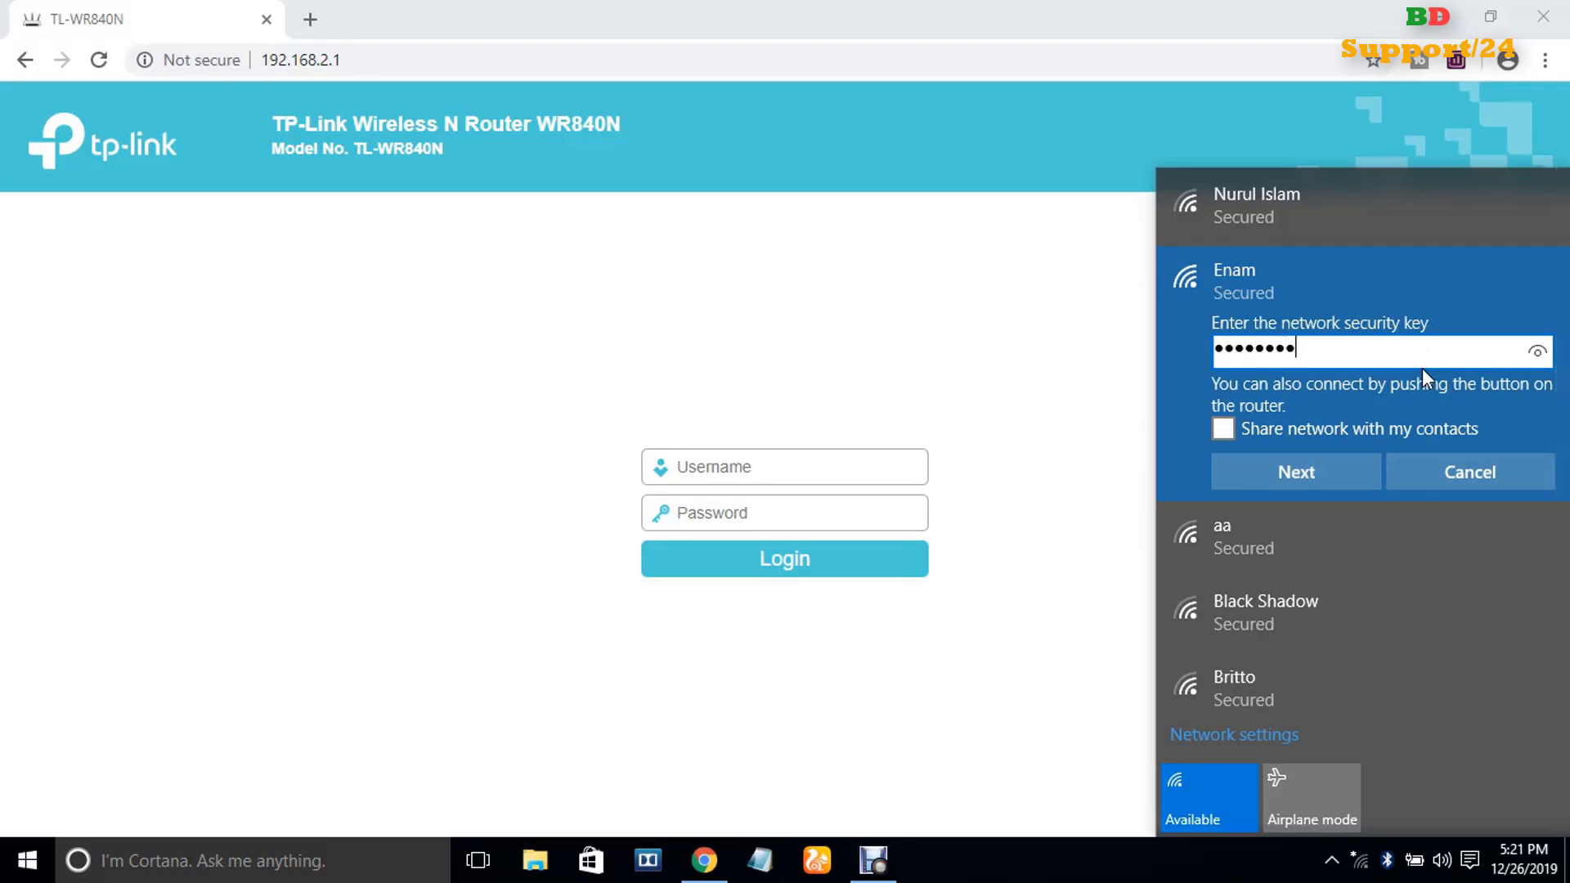
{"action": "left_click", "coordinate": [1536, 351]}
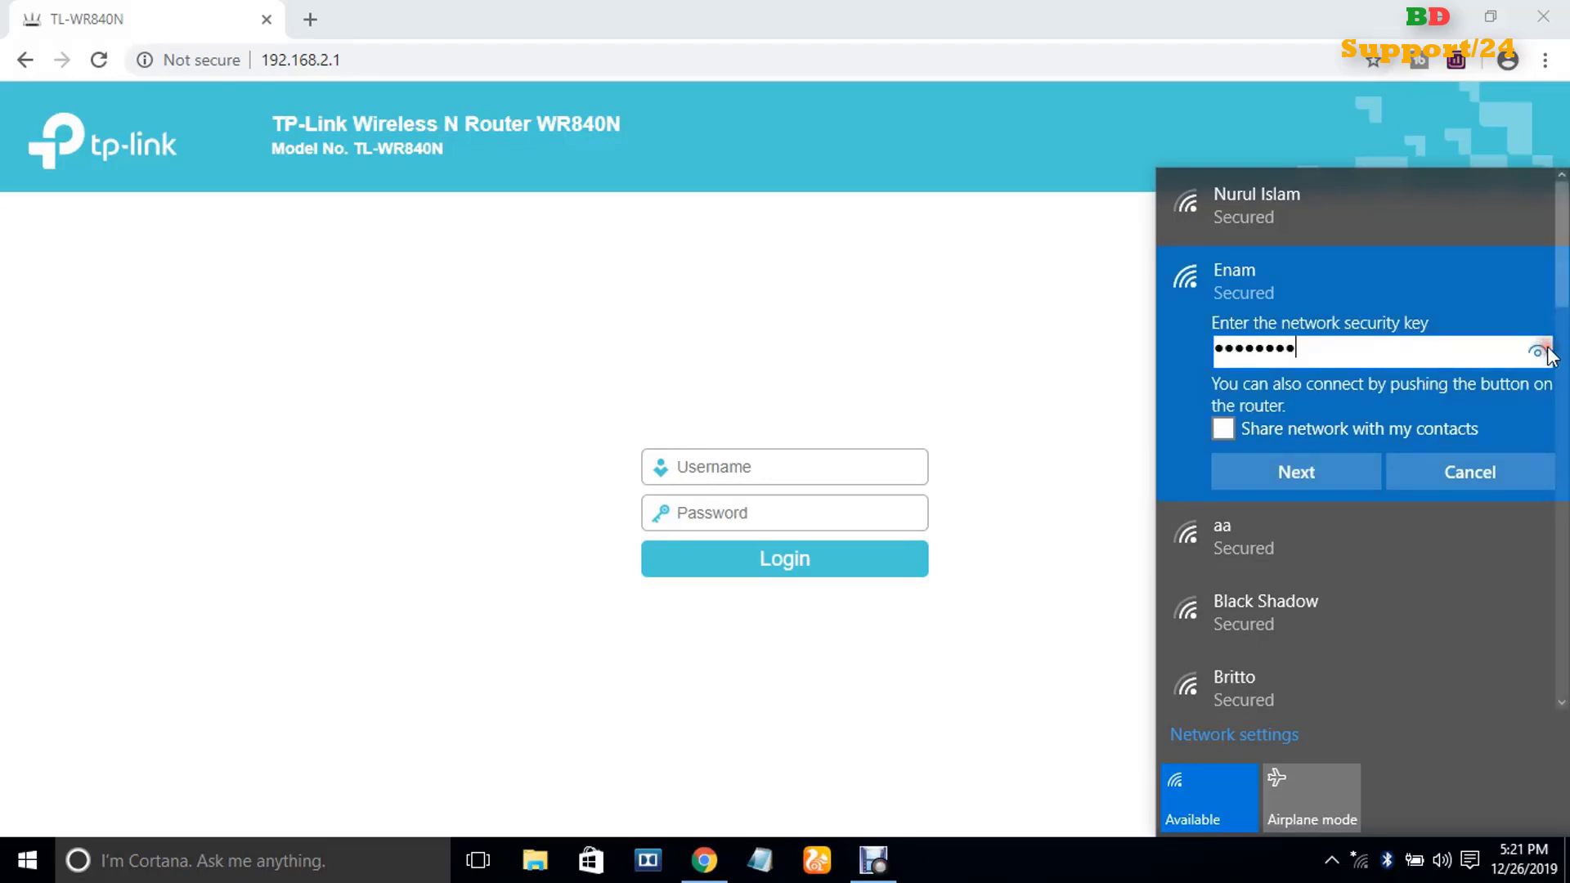
{"action": "left_click", "coordinate": [1538, 351]}
{"action": "left_click", "coordinate": [1297, 472]}
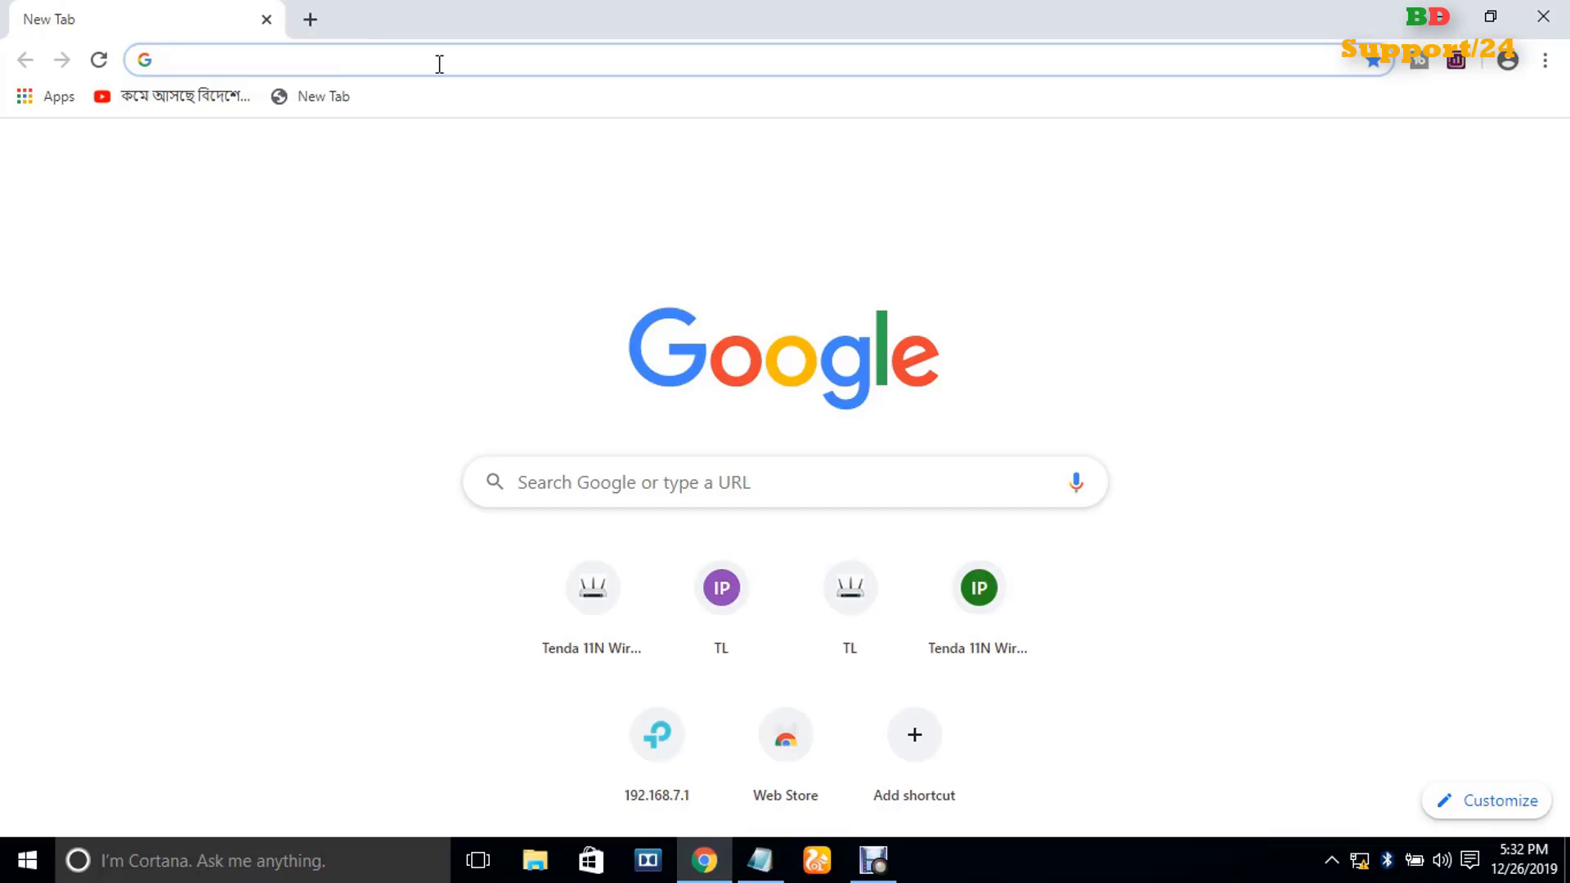
Load 192.168.0.1, log in to the Tenda admin with its password, and open advanced settings
{"action": "type", "text": "1"}
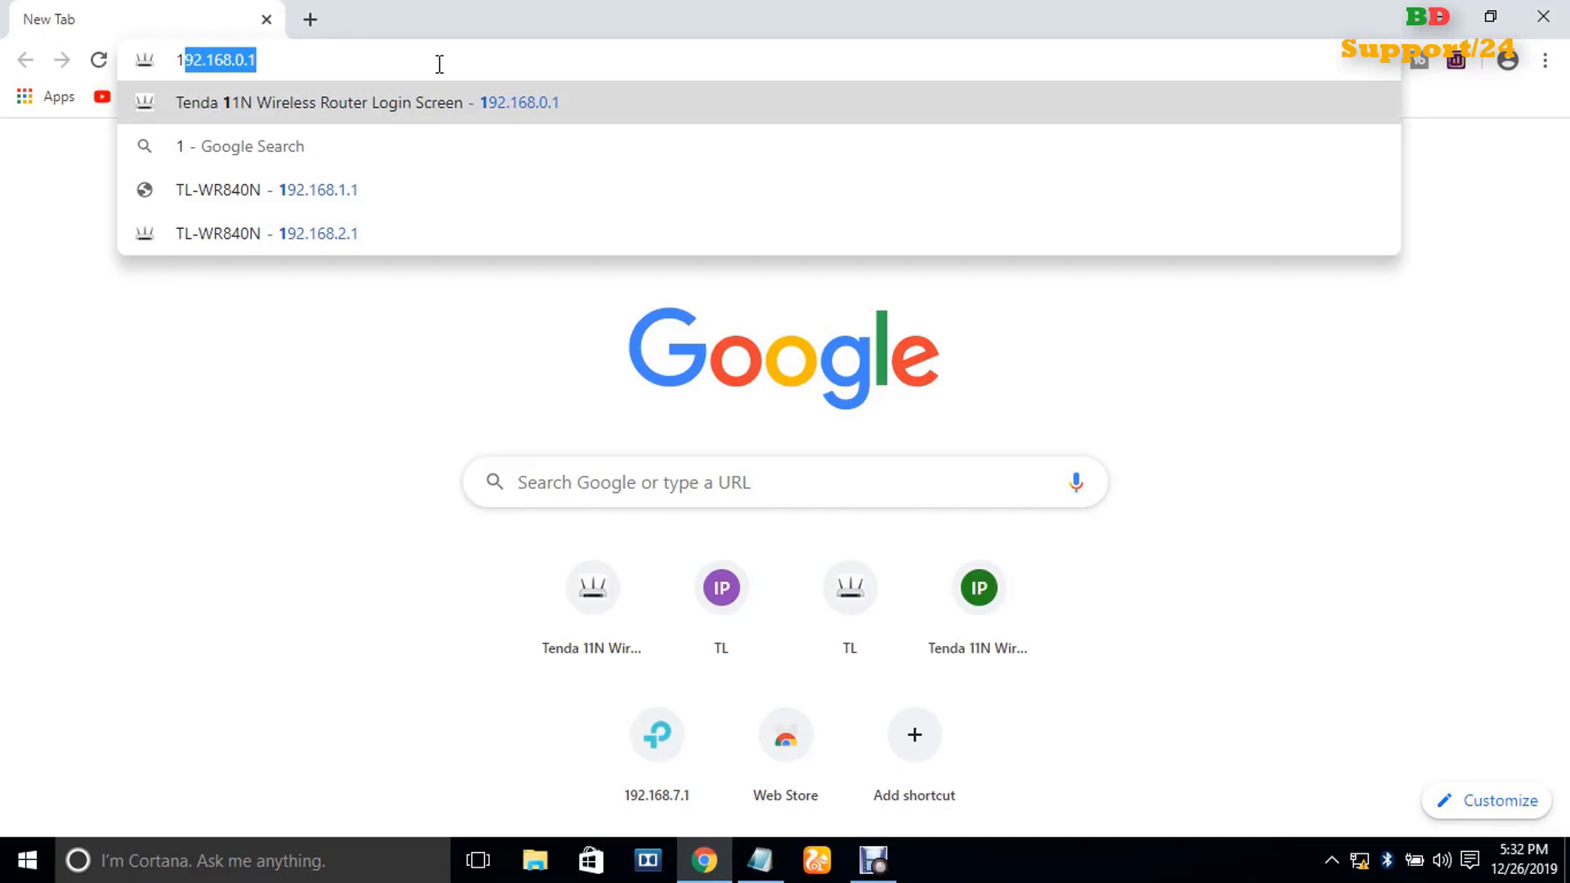
{"action": "key", "text": "Return"}
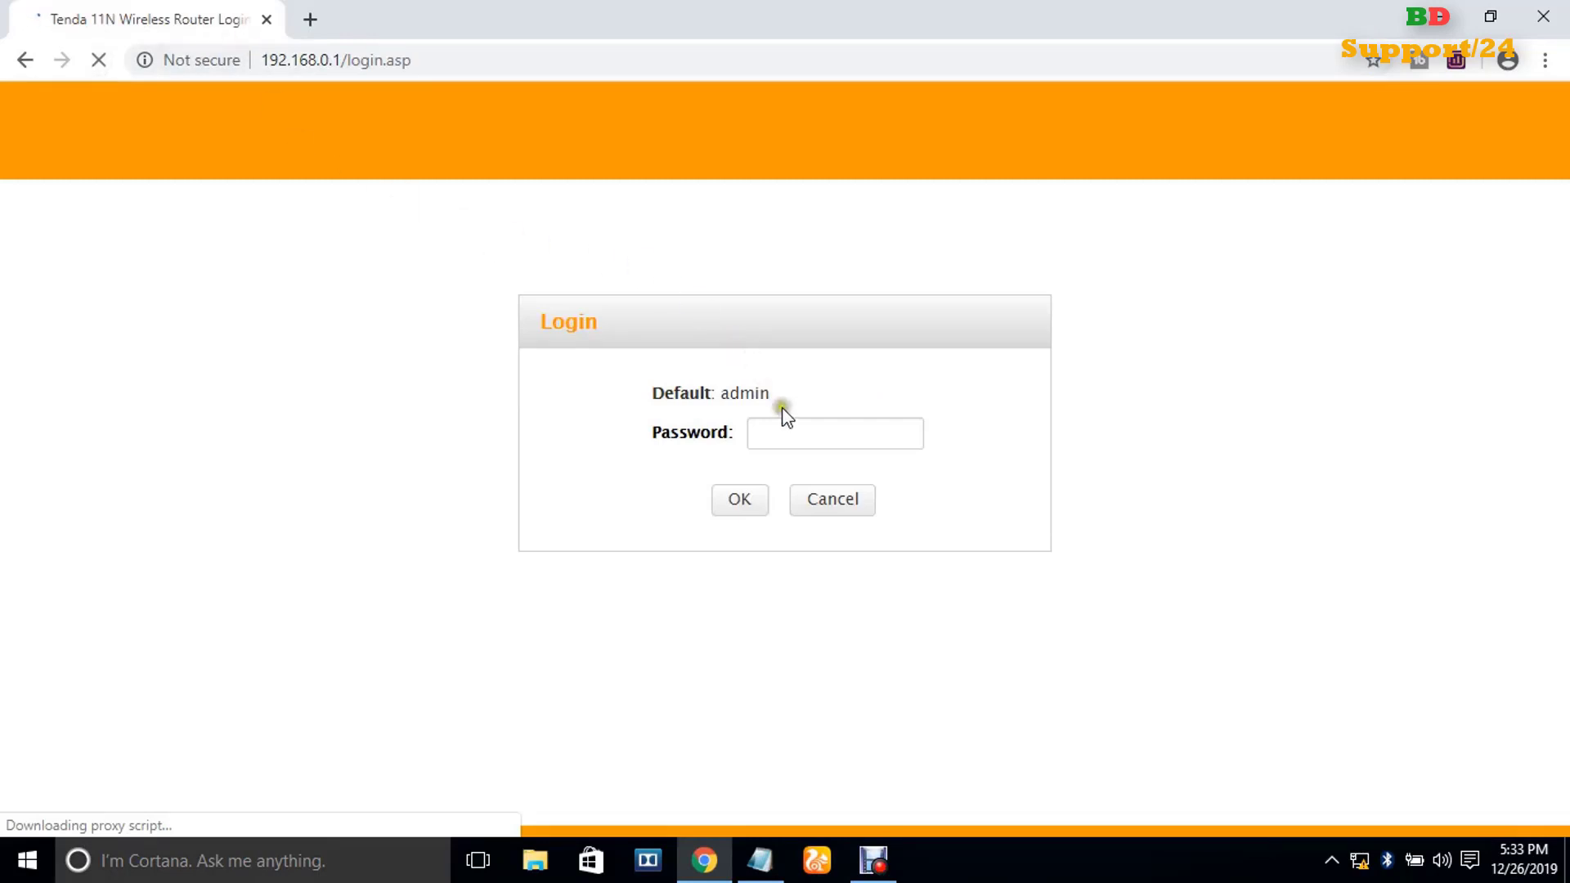
{"action": "left_click", "coordinate": [786, 428]}
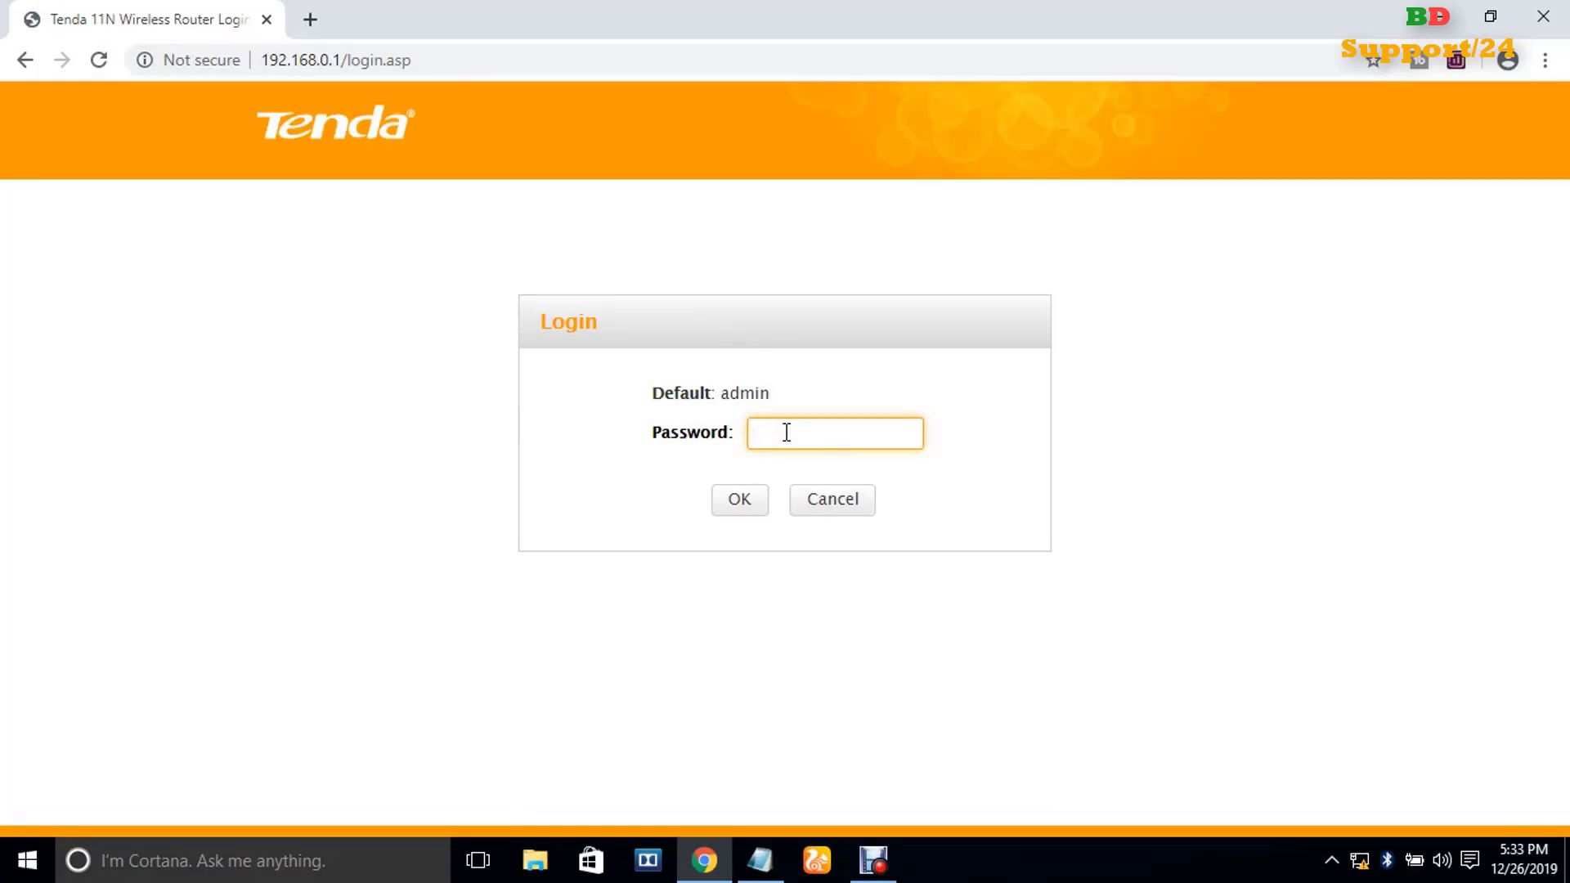
{"action": "left_click", "coordinate": [746, 499]}
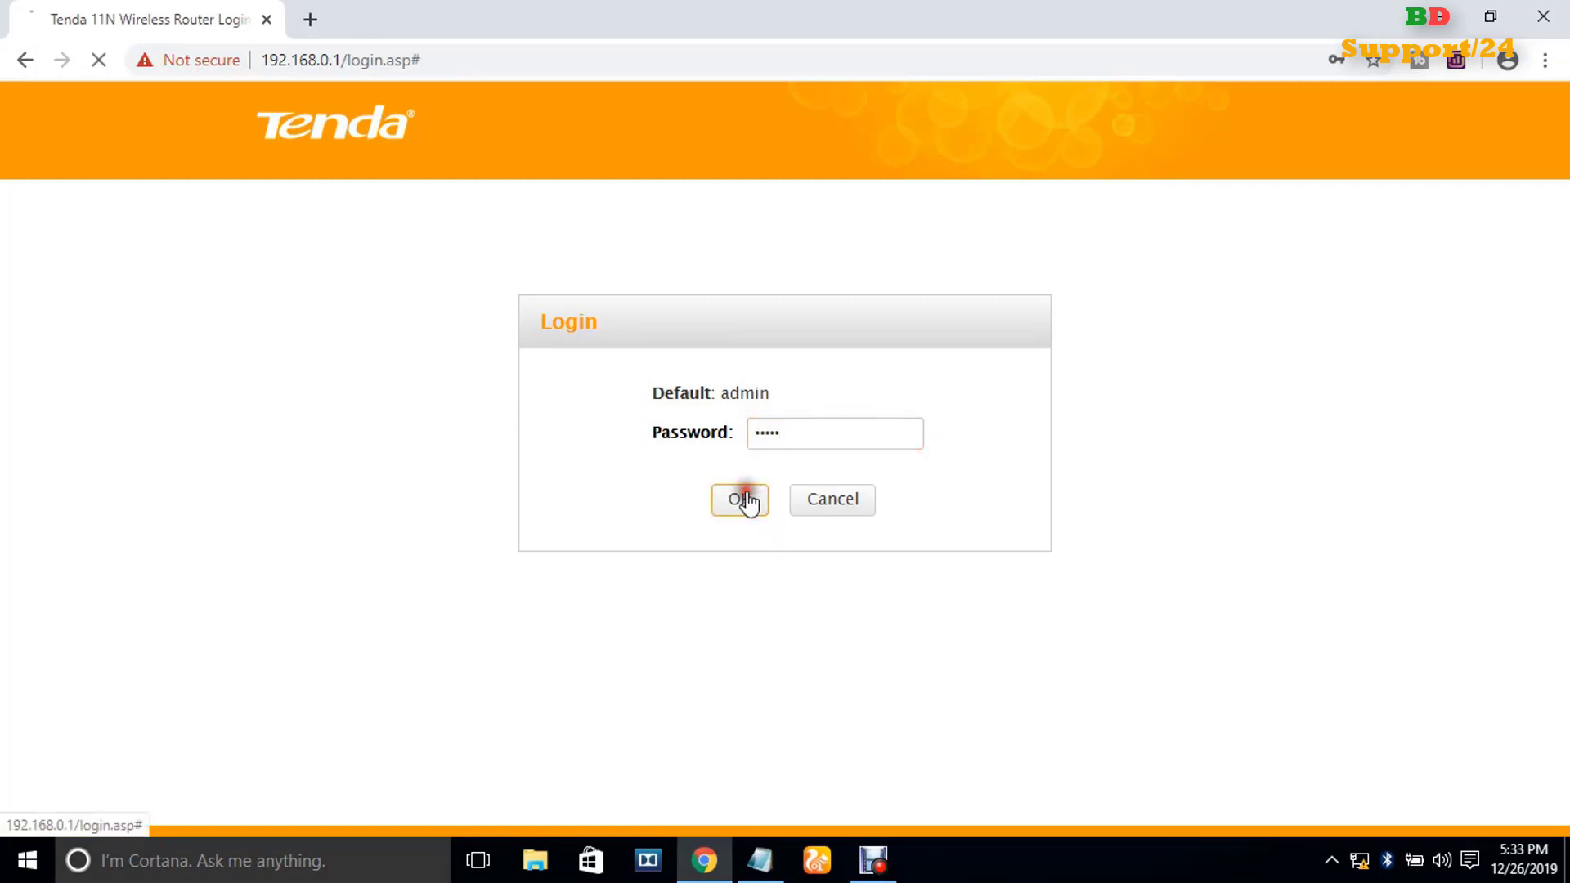
{"action": "left_click", "coordinate": [737, 582]}
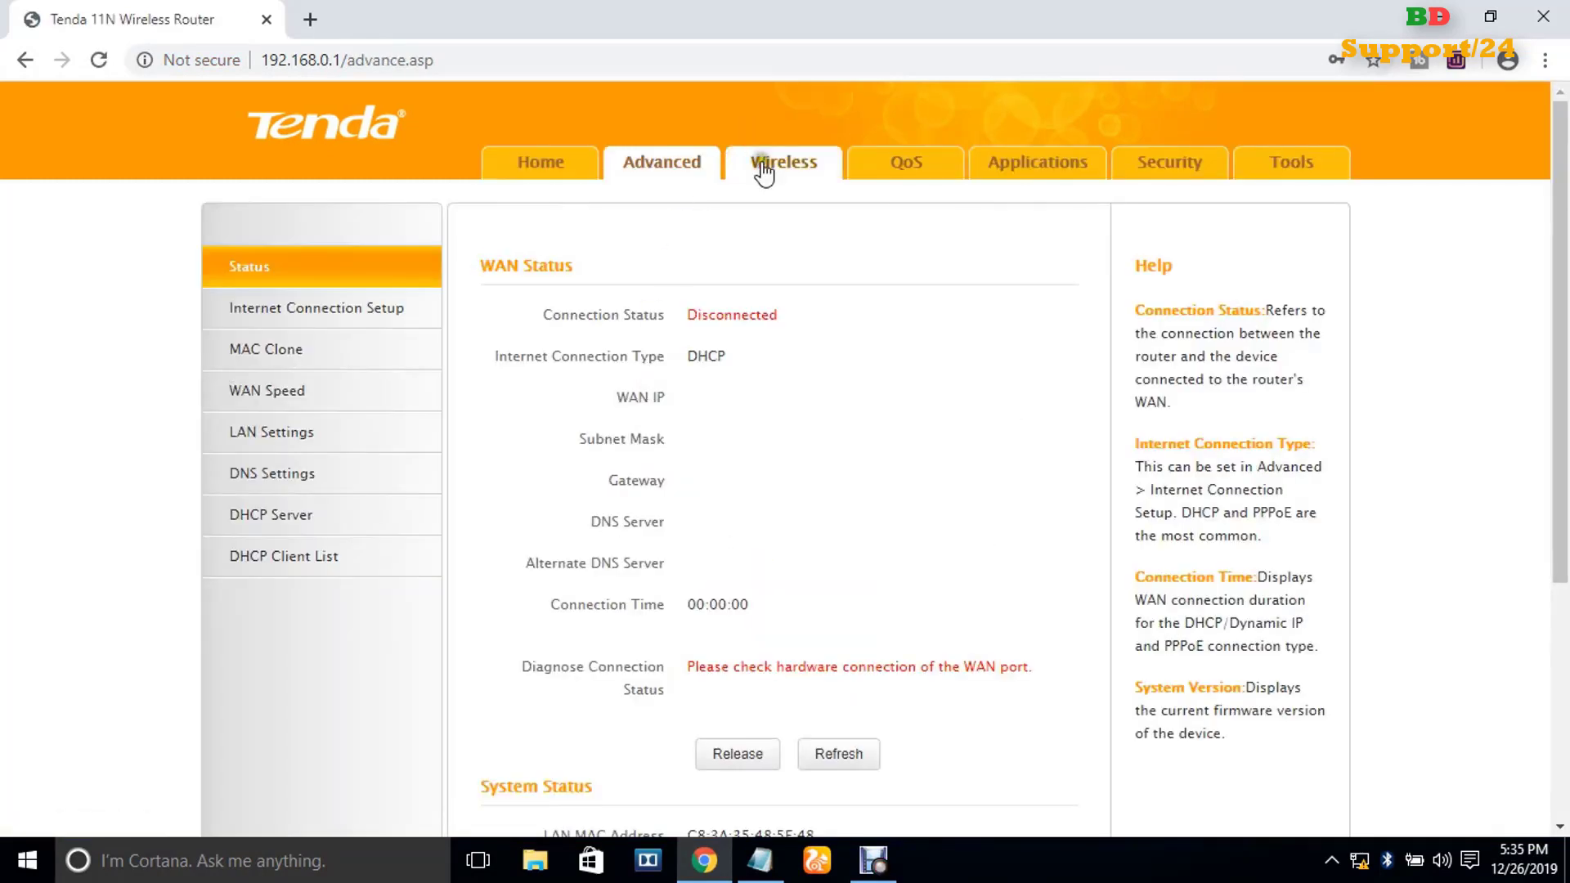
In LAN Settings, change the IP address from 192.168.0.1 to 192.168.0.12 and confirm the reboot
{"action": "left_click", "coordinate": [260, 442]}
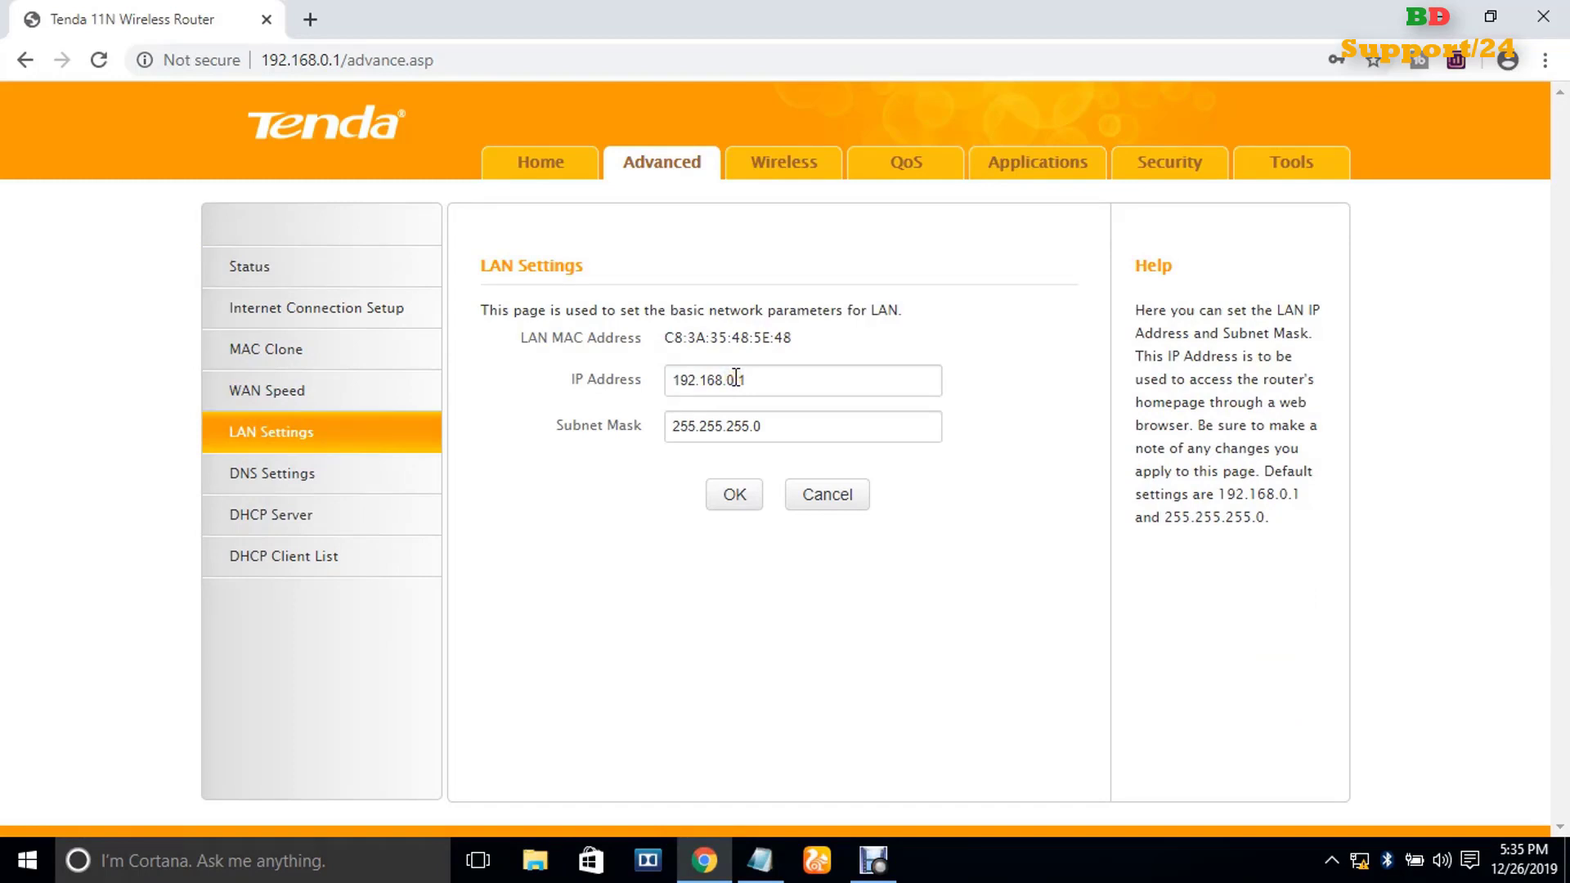
{"action": "left_click", "coordinate": [734, 380]}
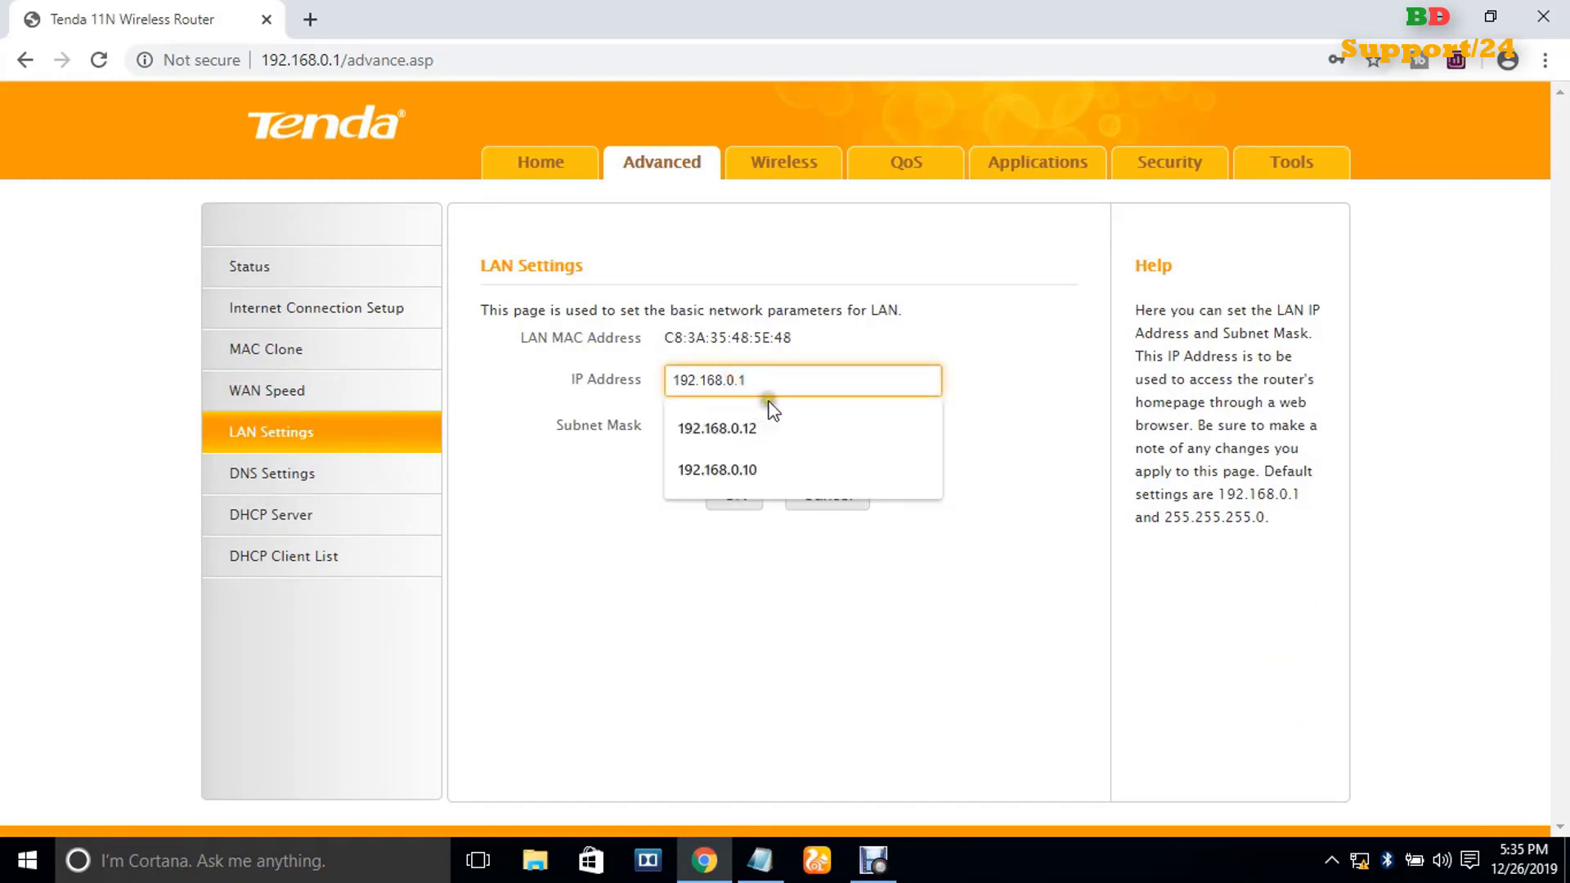
{"action": "left_click", "coordinate": [769, 381]}
{"action": "key", "text": "BackSpace"}
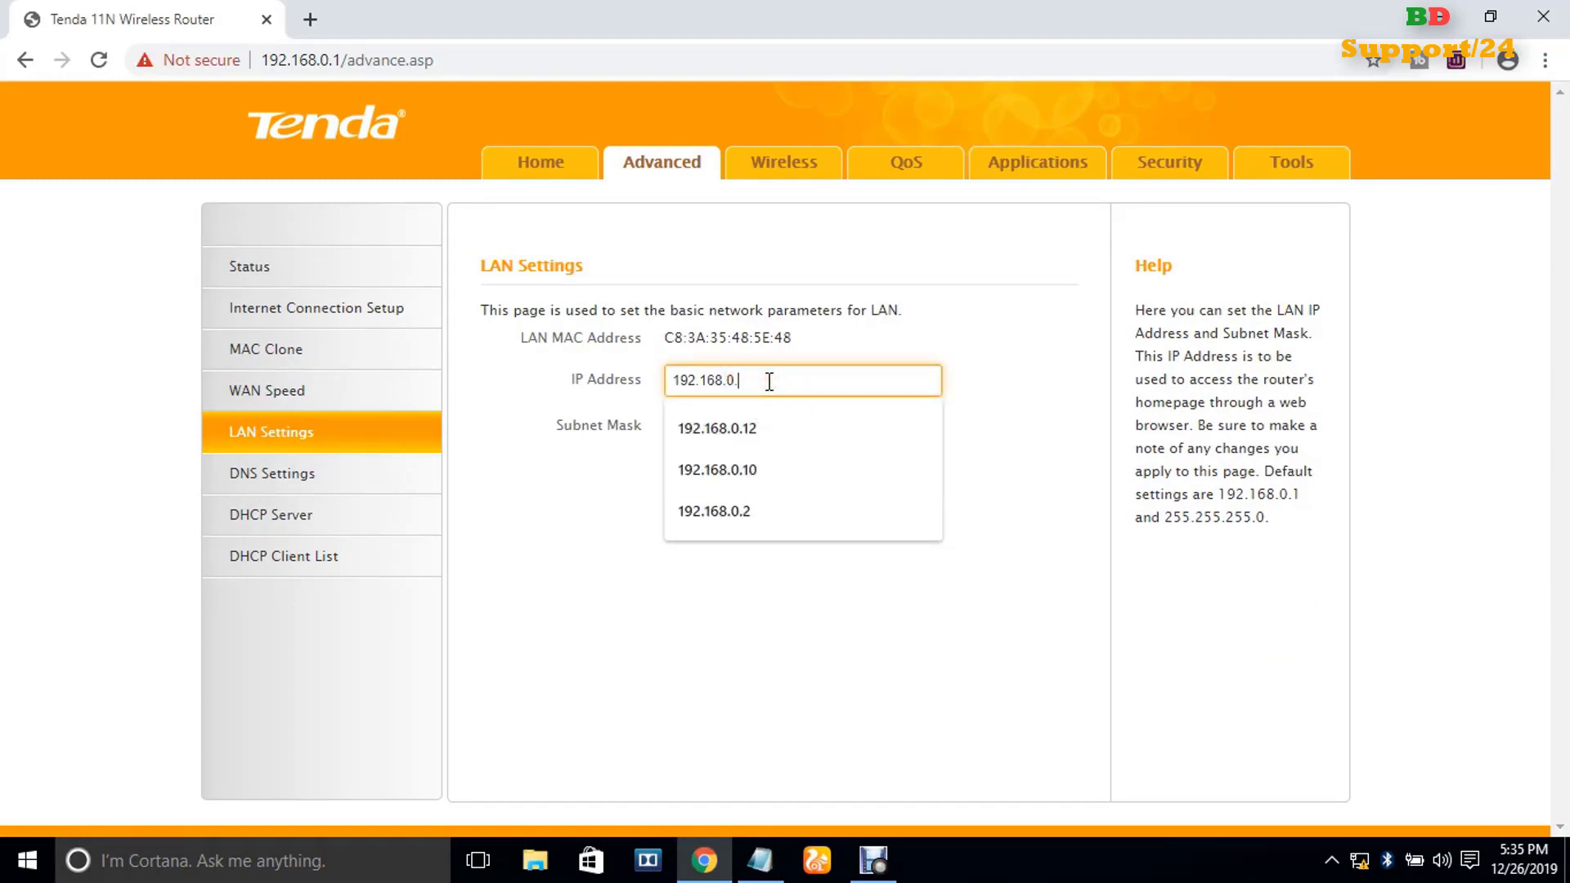
{"action": "type", "text": "12"}
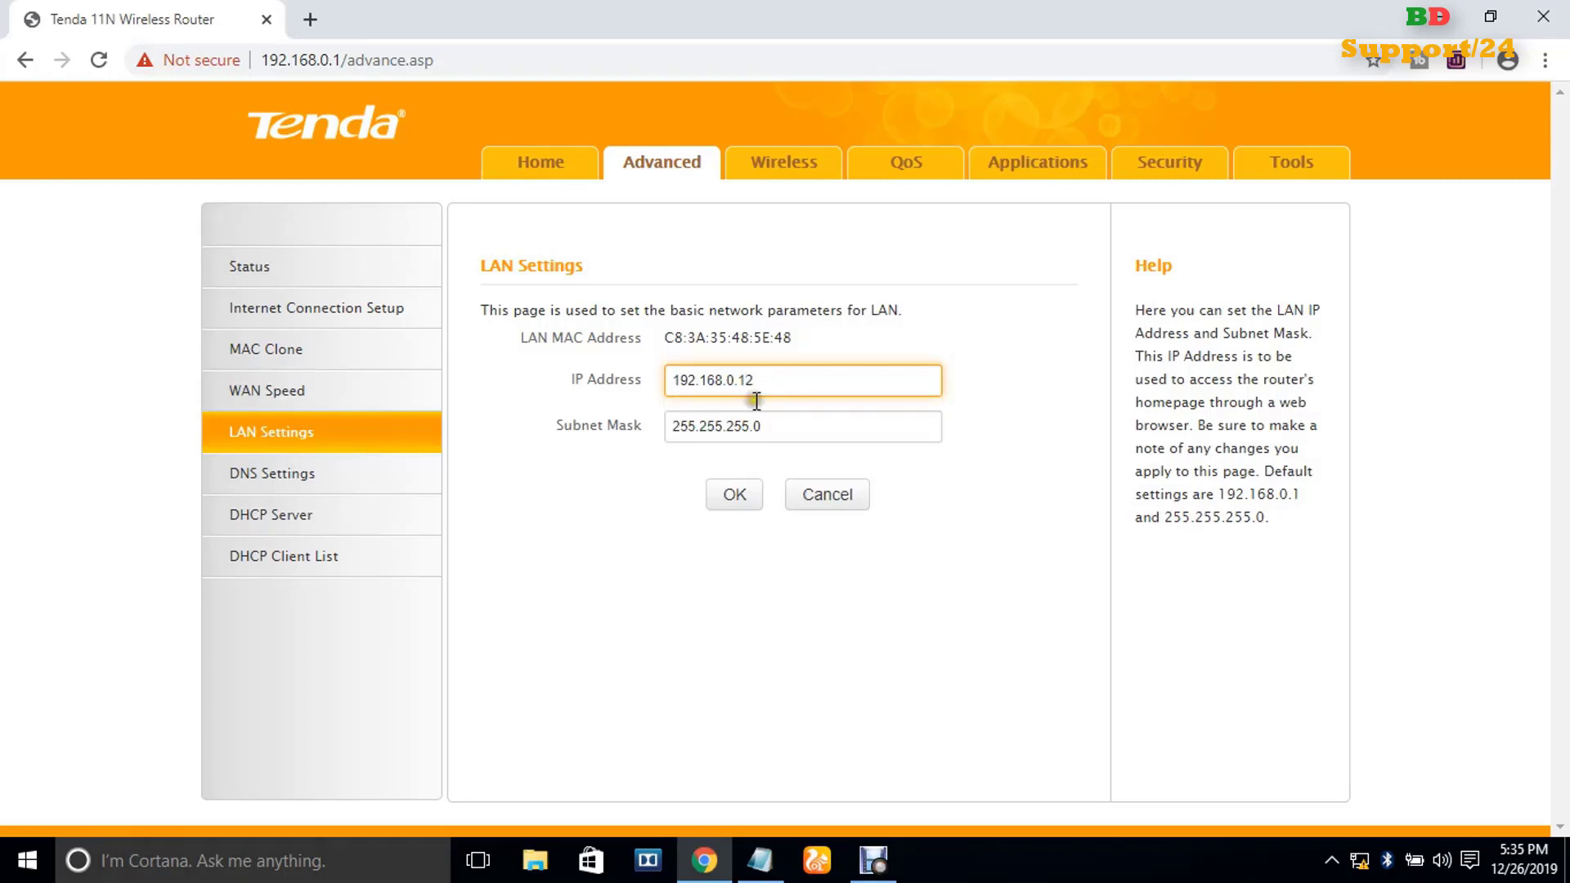
{"action": "left_click", "coordinate": [733, 496]}
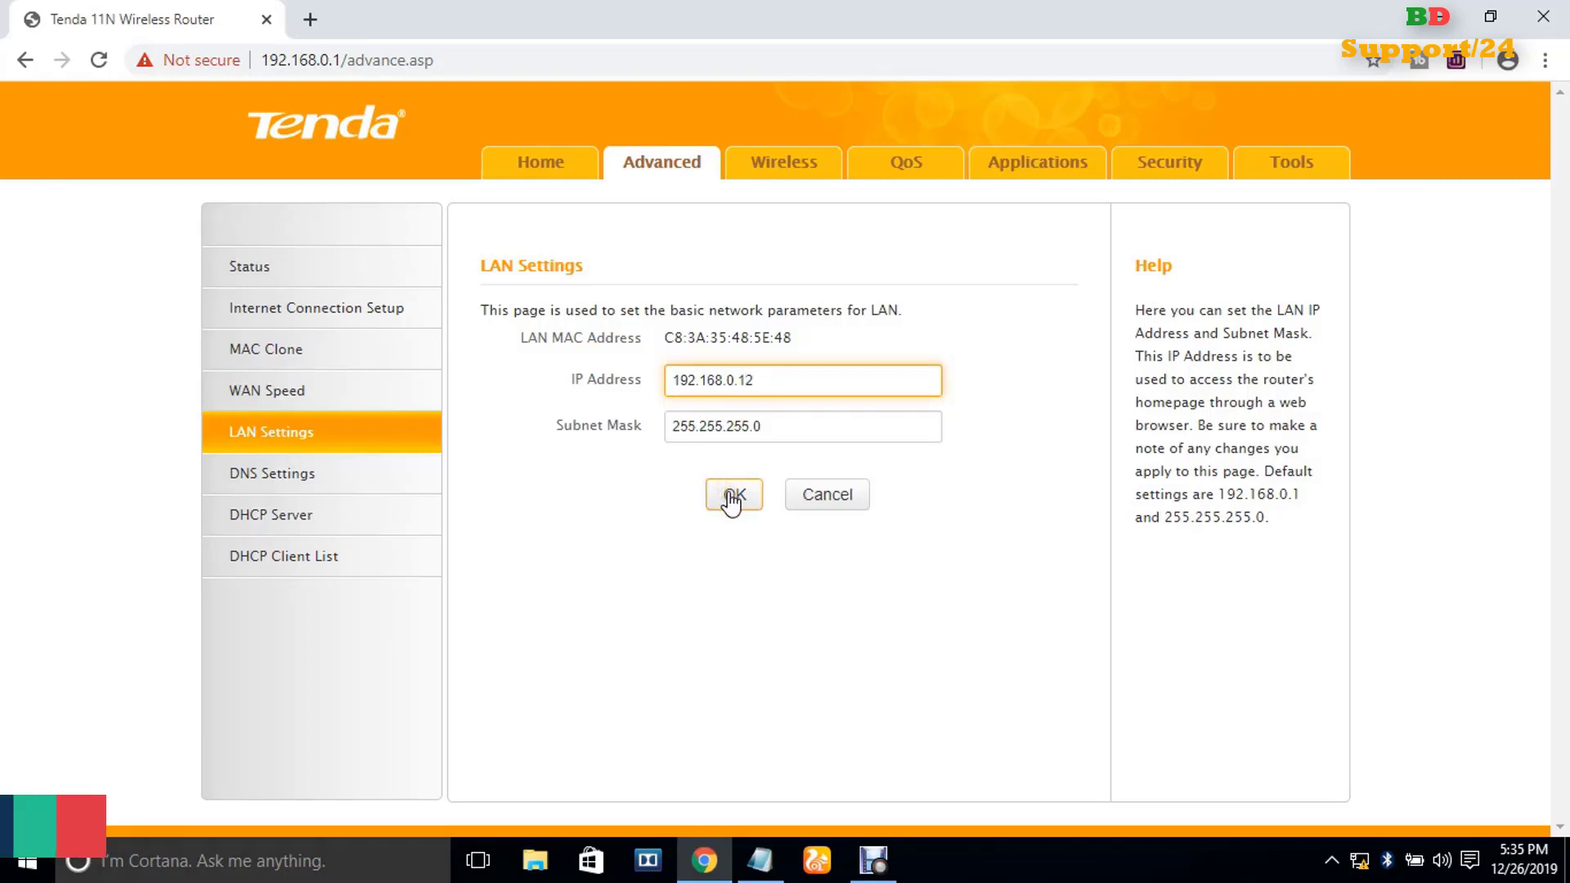
{"action": "left_click", "coordinate": [732, 496]}
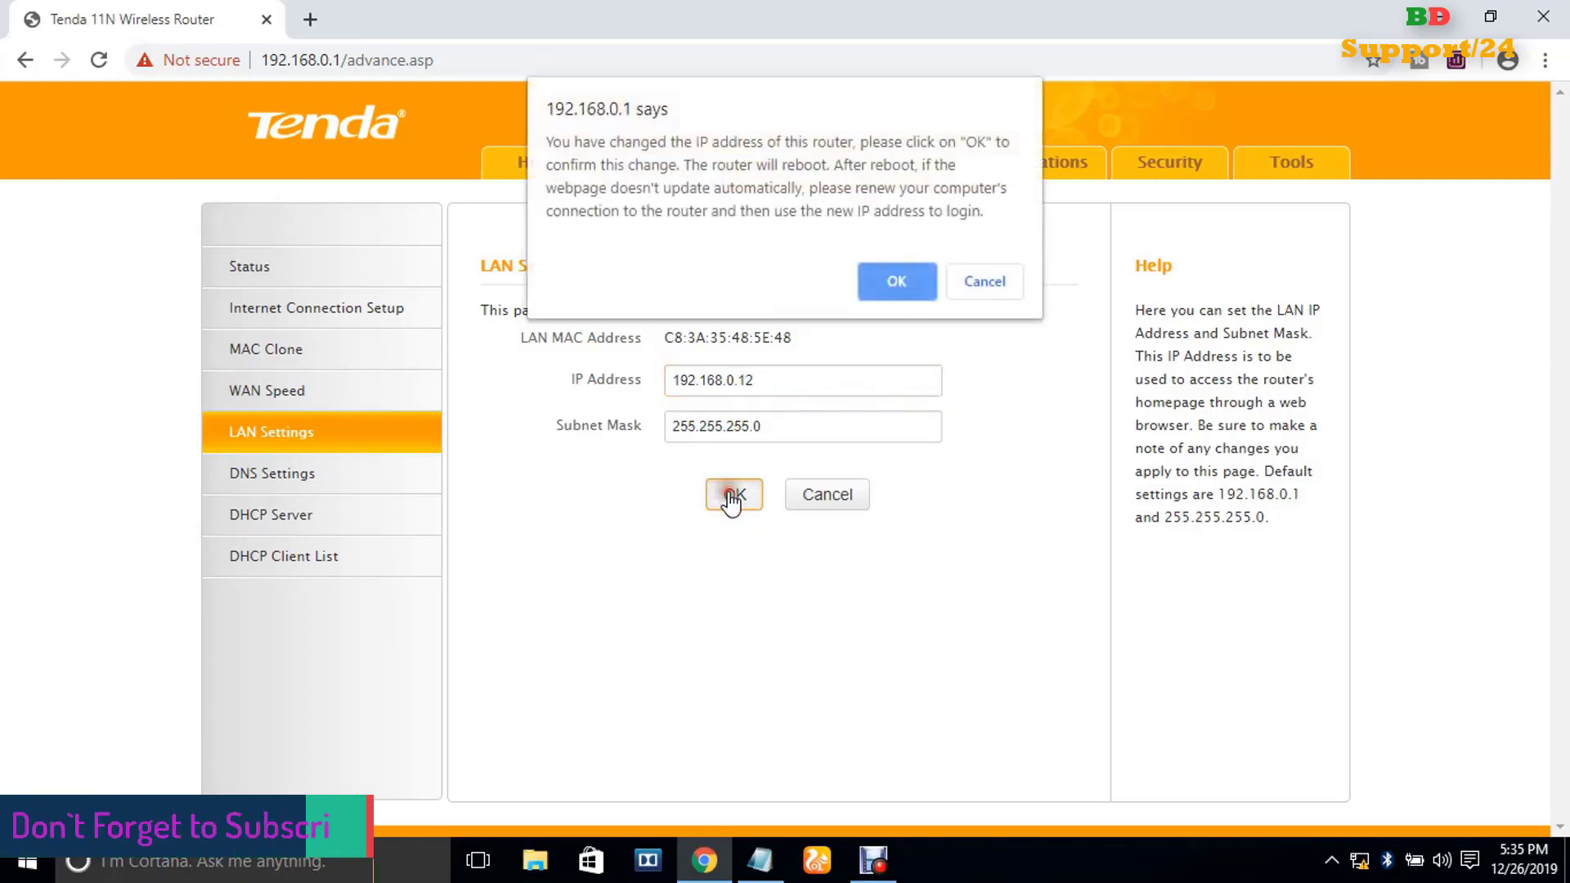
{"action": "left_click", "coordinate": [895, 282]}
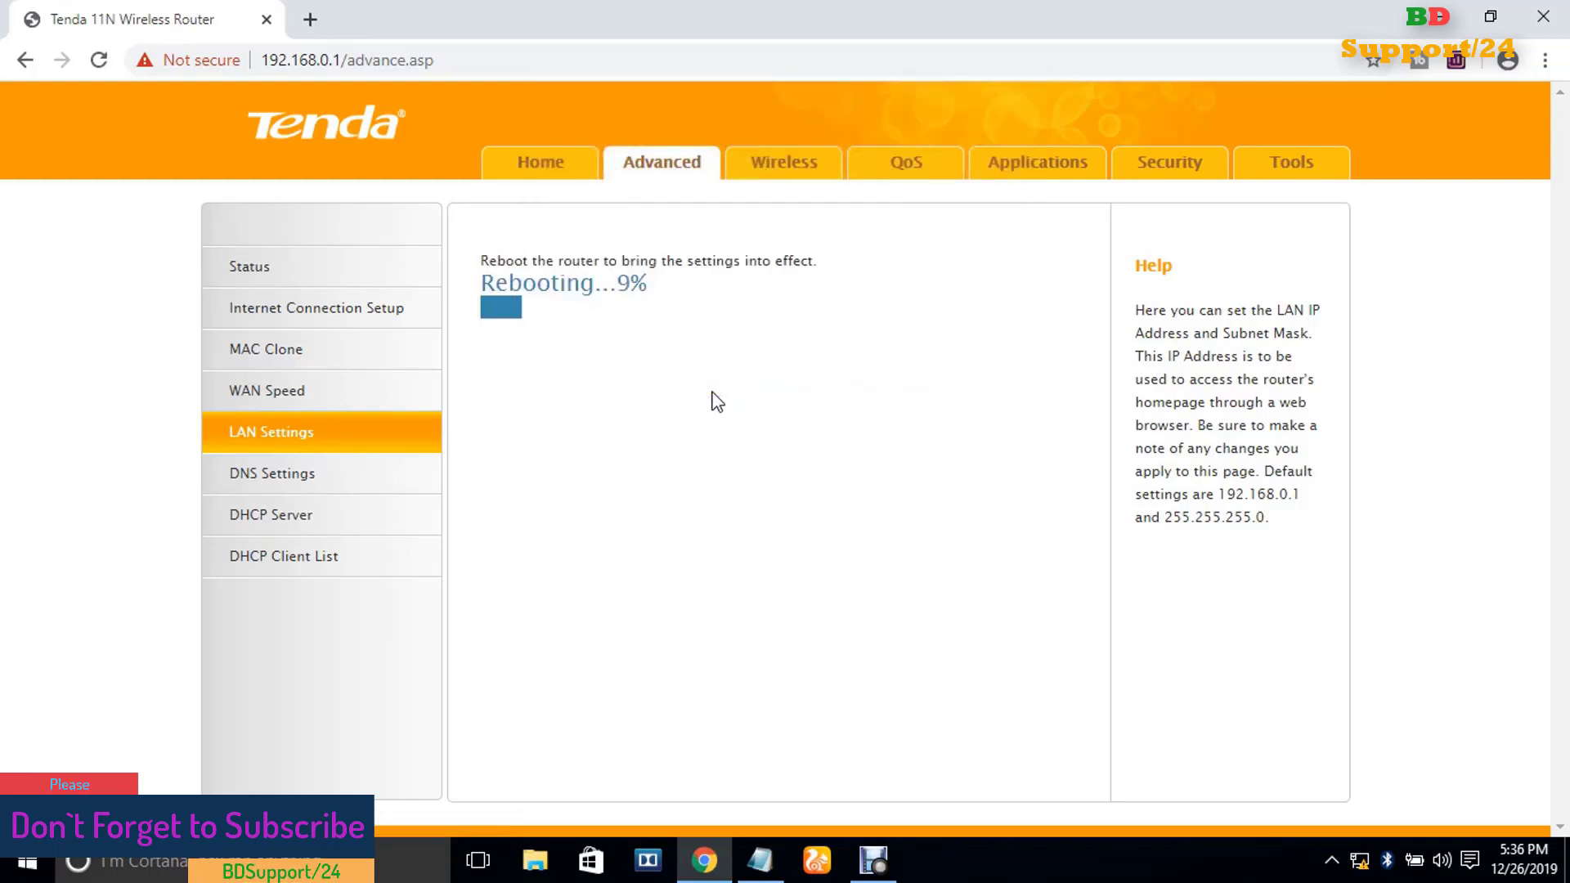
{"action": "left_click", "coordinate": [873, 860]}
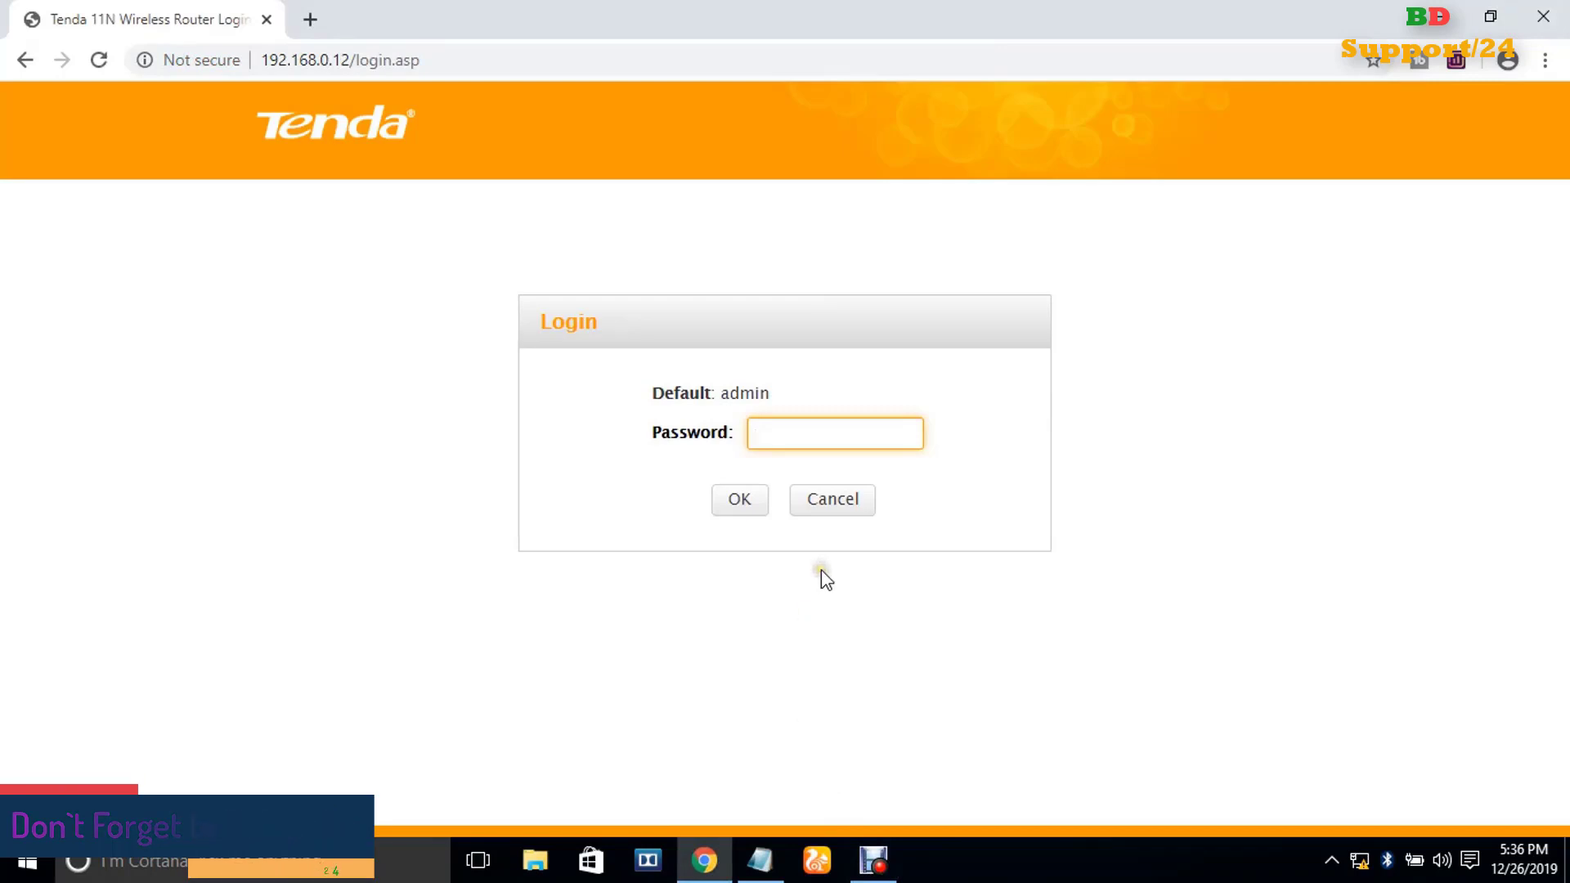
Log back in at 192.168.0.12 with the router password, skip quick setup, and open Wireless settings
{"action": "left_click", "coordinate": [793, 437]}
{"action": "type", "text": "a"}
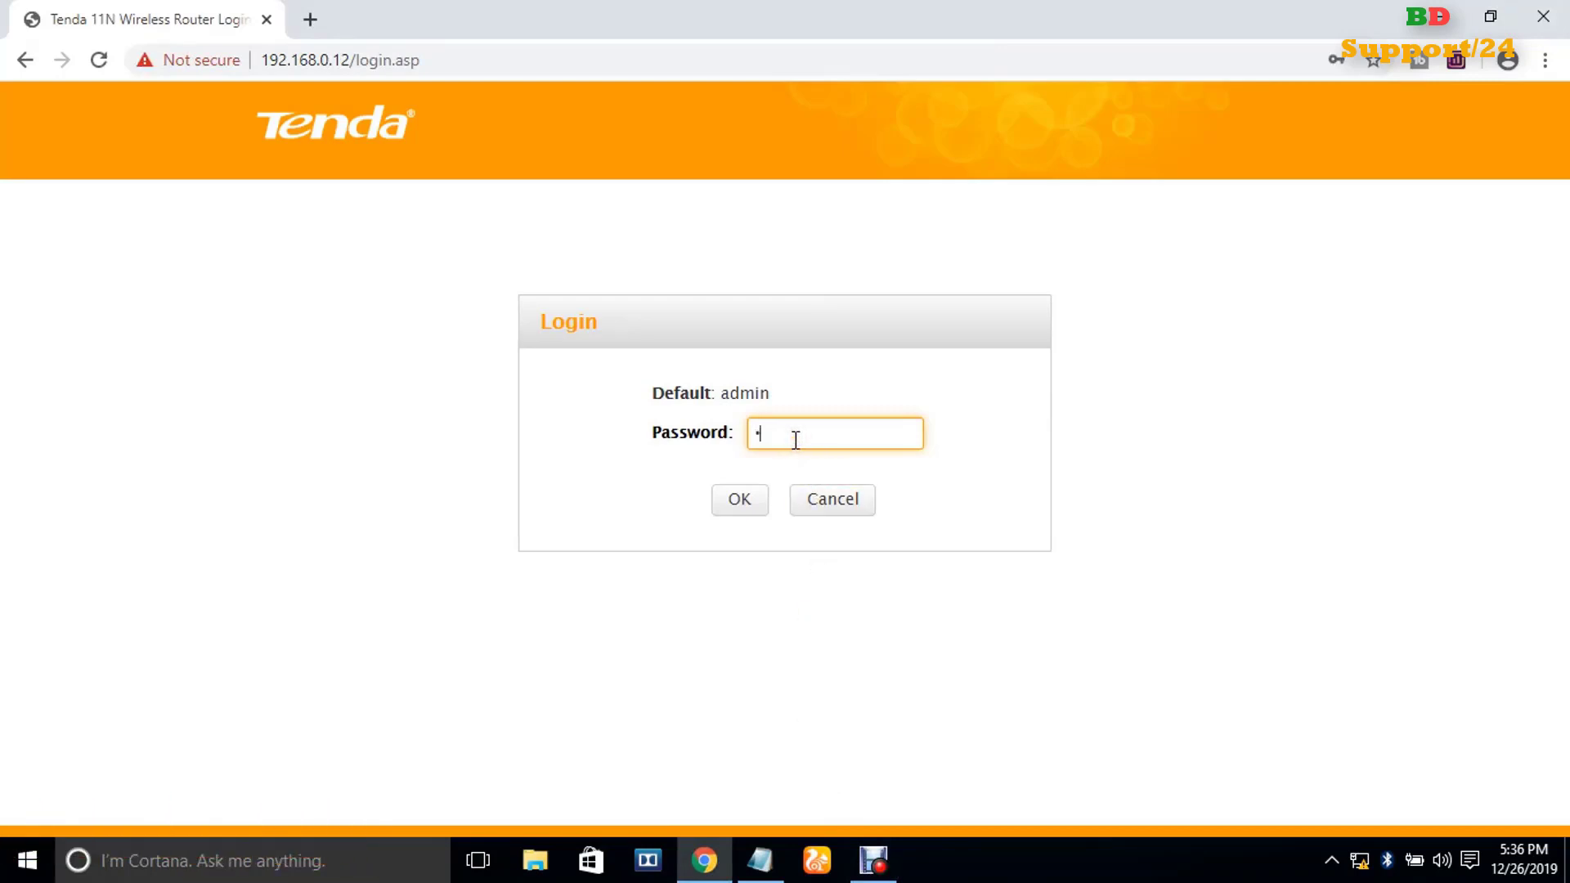
{"action": "type", "text": "d"}
{"action": "key", "text": "BackSpace"}
{"action": "key", "text": "BackSpace"}
{"action": "key", "text": "Return"}
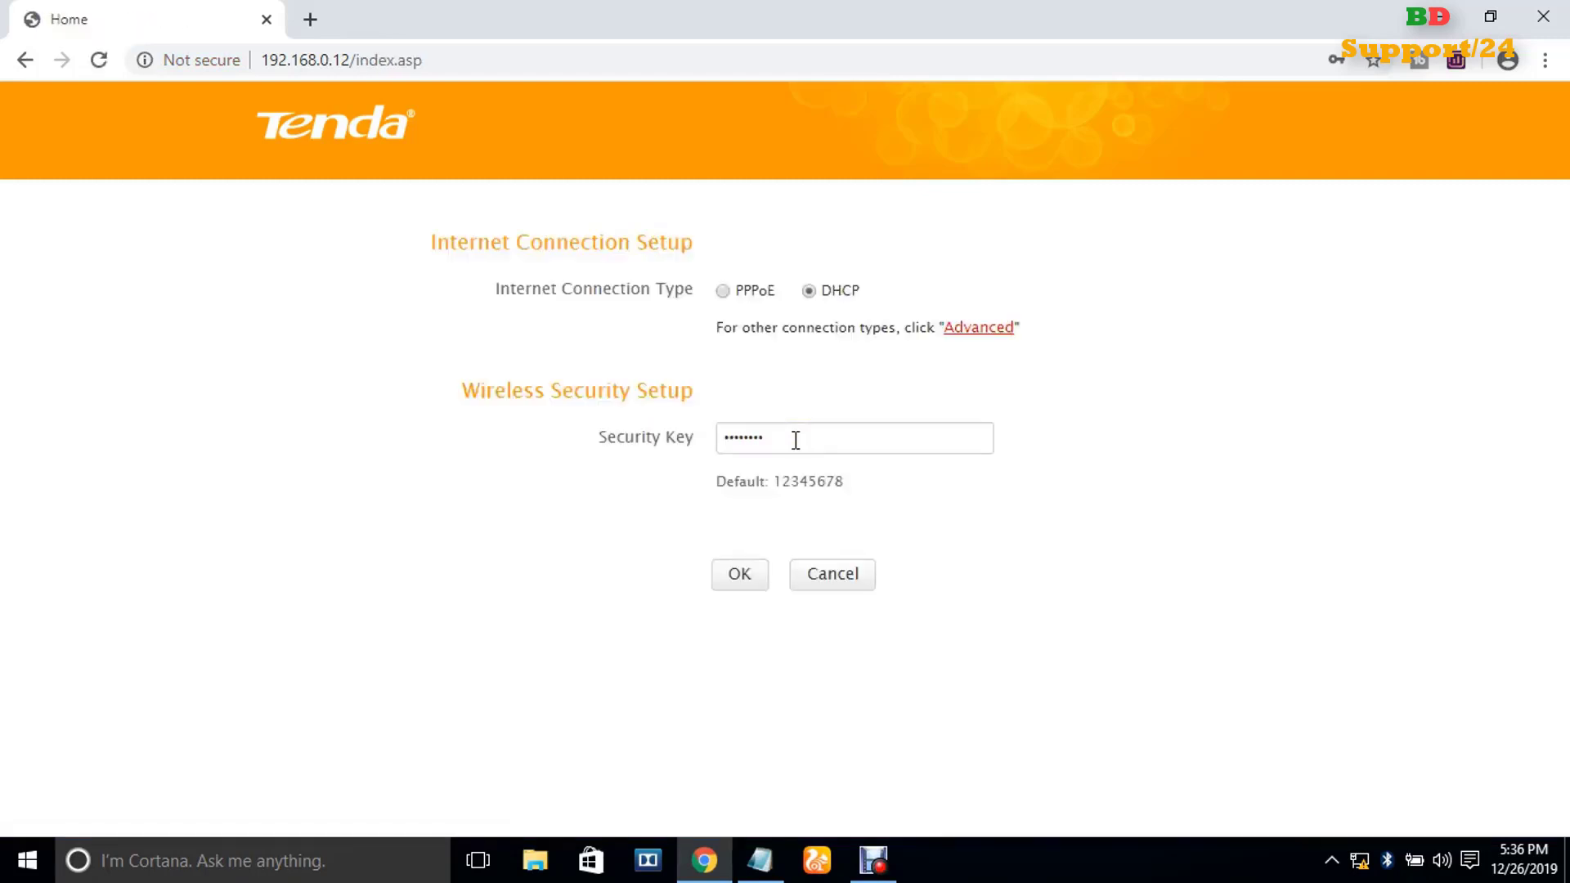
{"action": "left_click", "coordinate": [739, 576]}
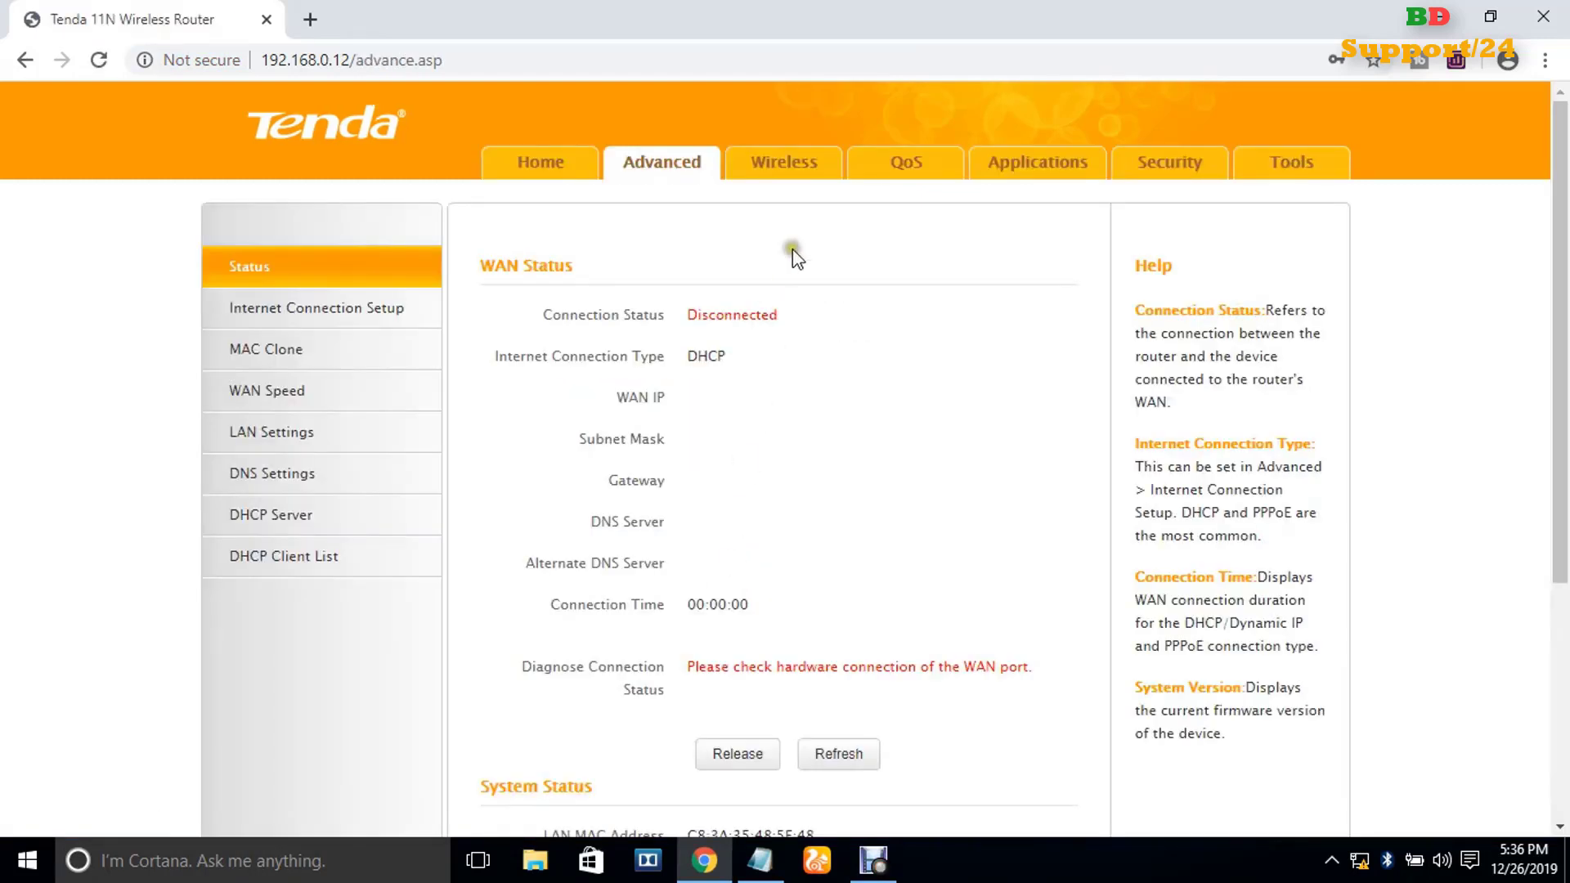
{"action": "left_click", "coordinate": [785, 174]}
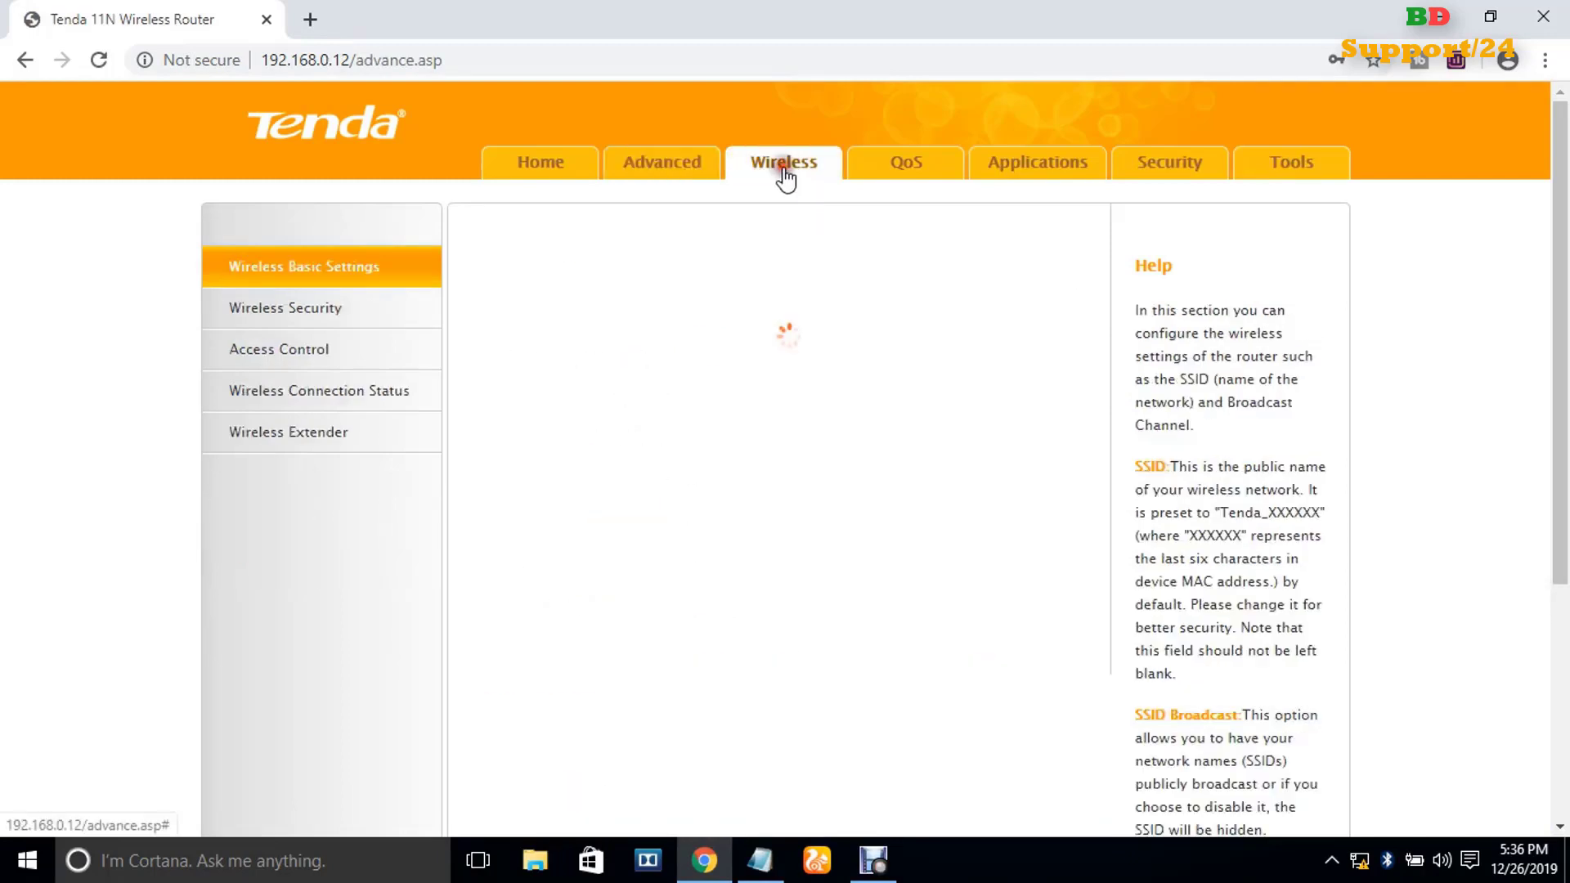
Set Wireless Extender mode to WISP and link it to the scanned channel-10 network
{"action": "left_click", "coordinate": [317, 442]}
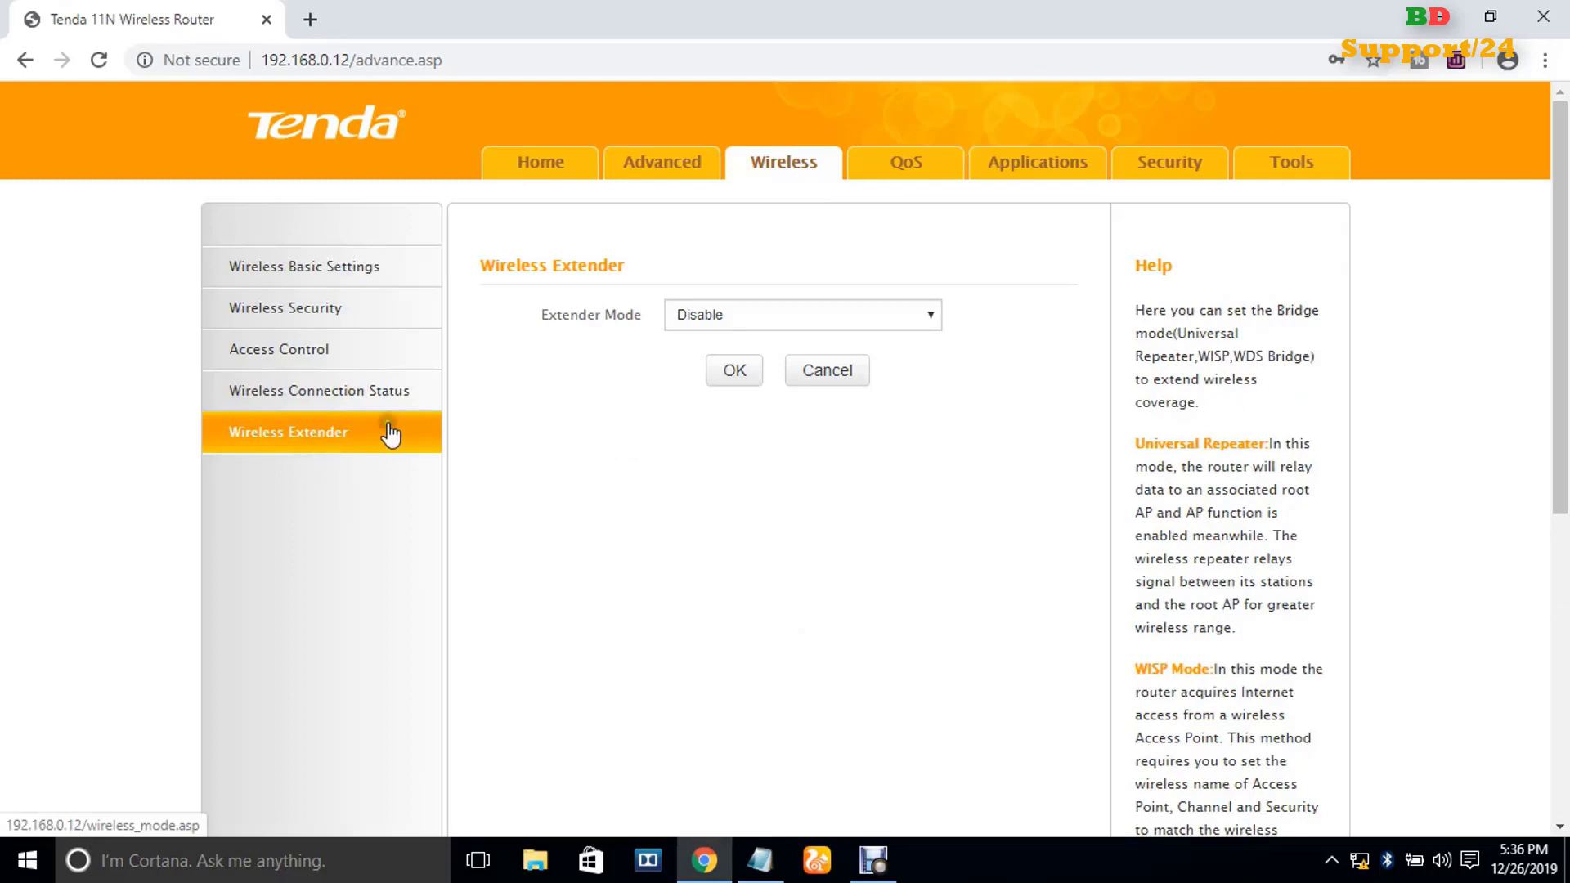
{"action": "left_click", "coordinate": [852, 320]}
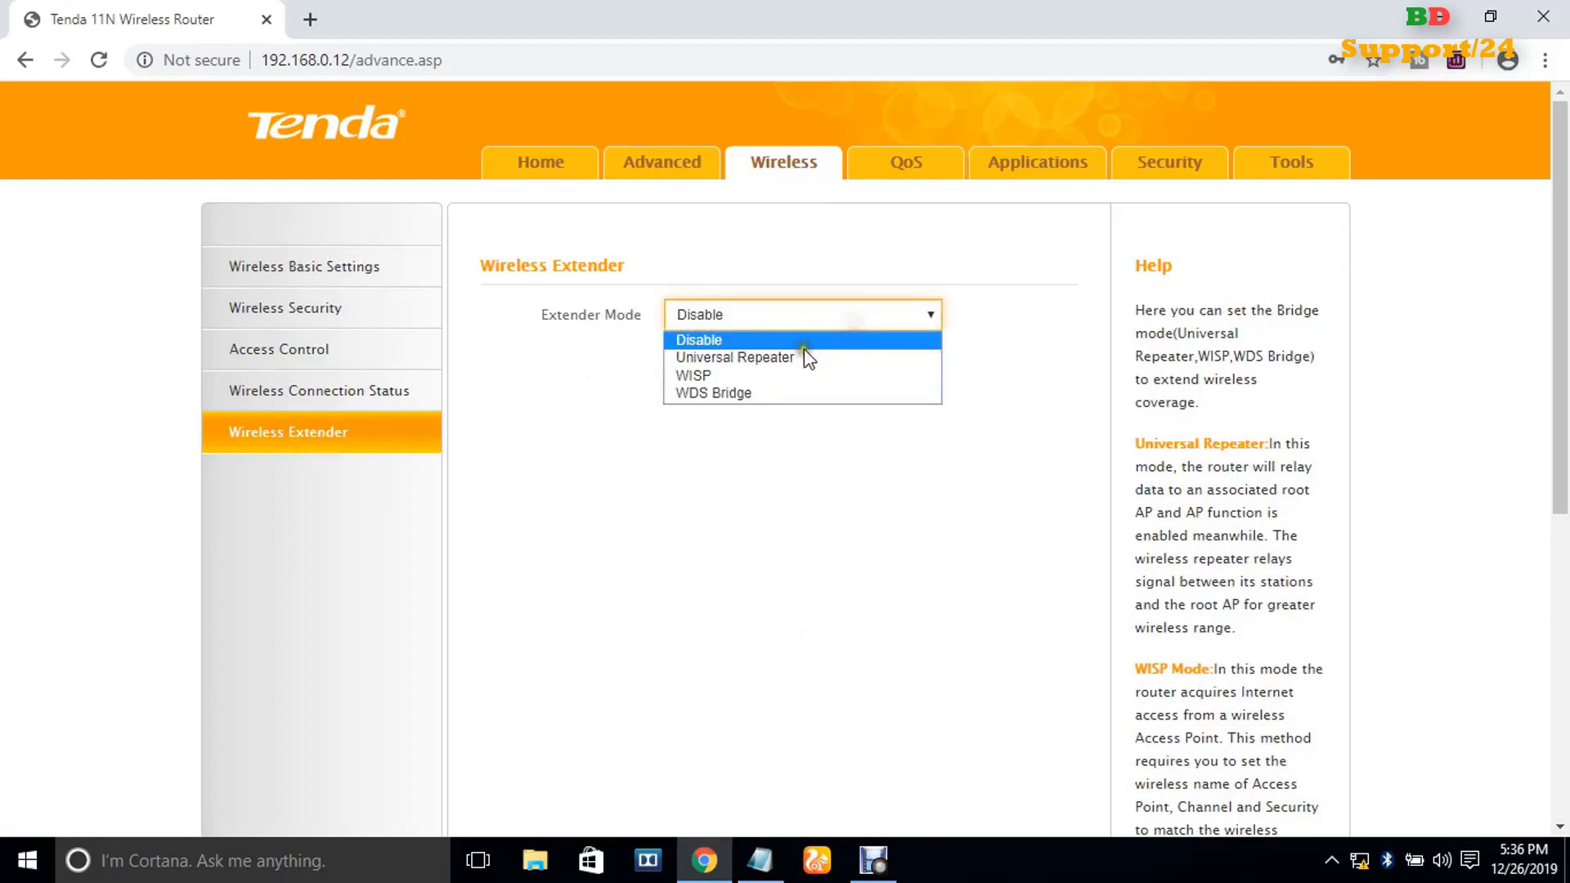
{"action": "left_click", "coordinate": [783, 378]}
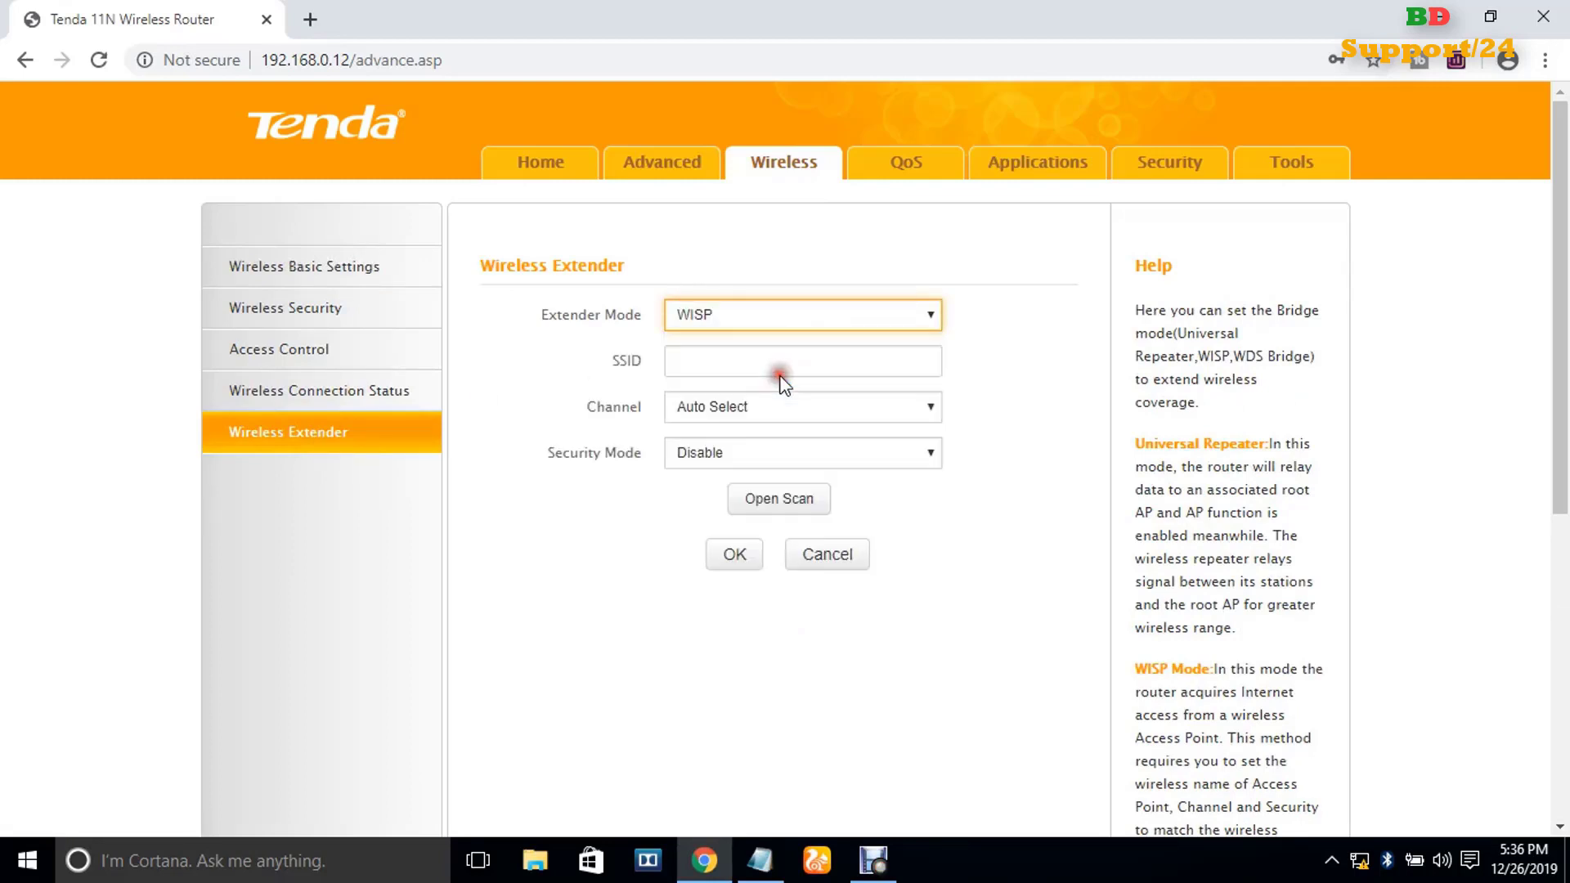
{"action": "left_click", "coordinate": [767, 502]}
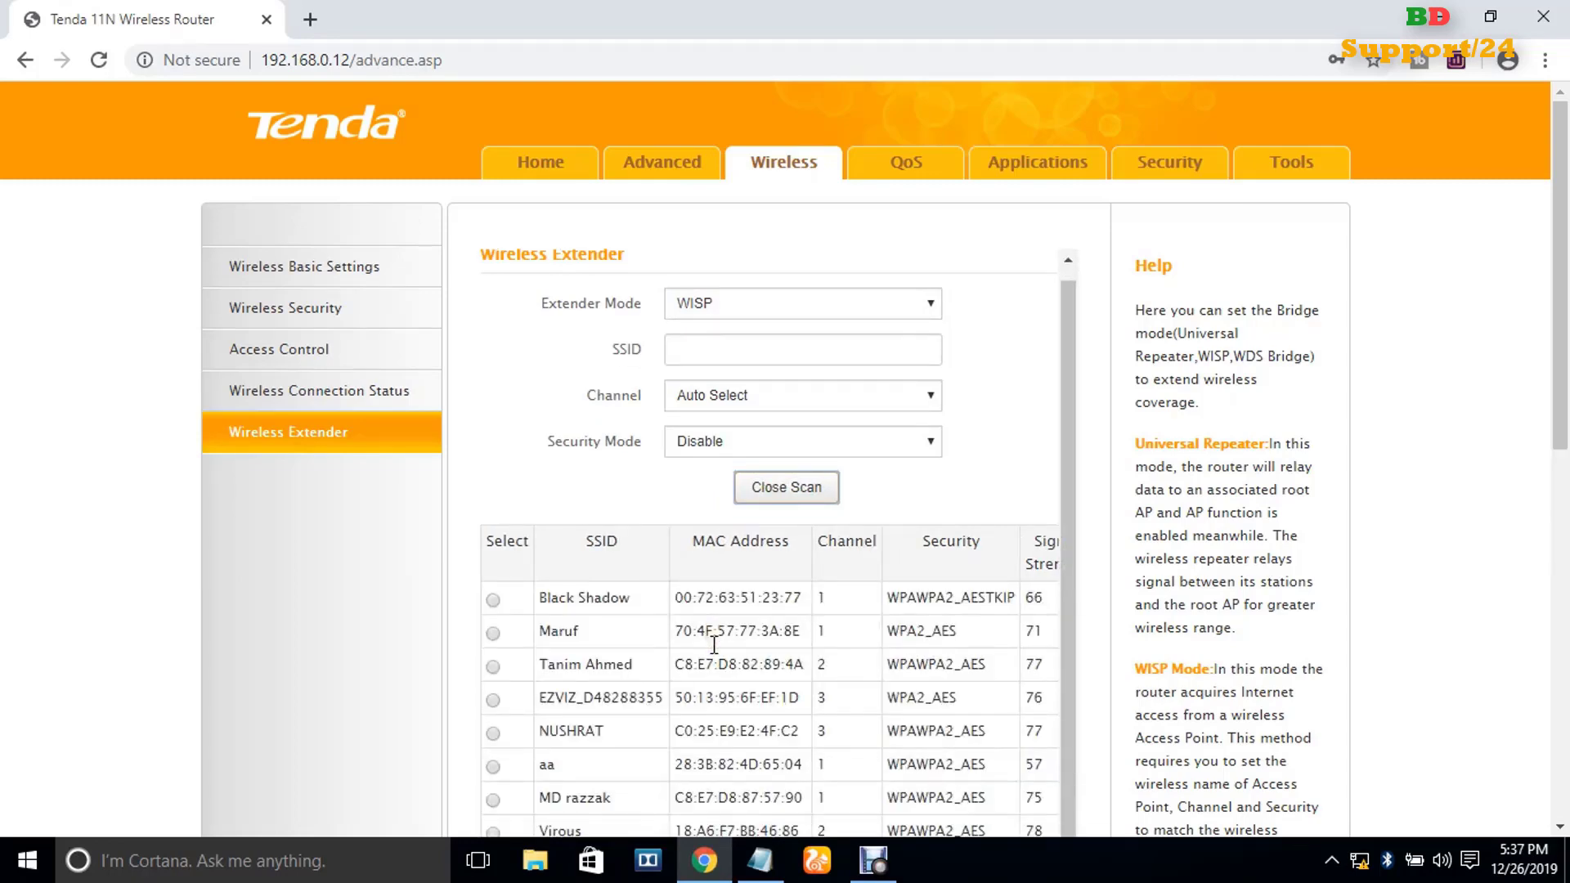
{"action": "scroll", "coordinate": [713, 645], "scroll_direction": "down", "scroll_amount": 3}
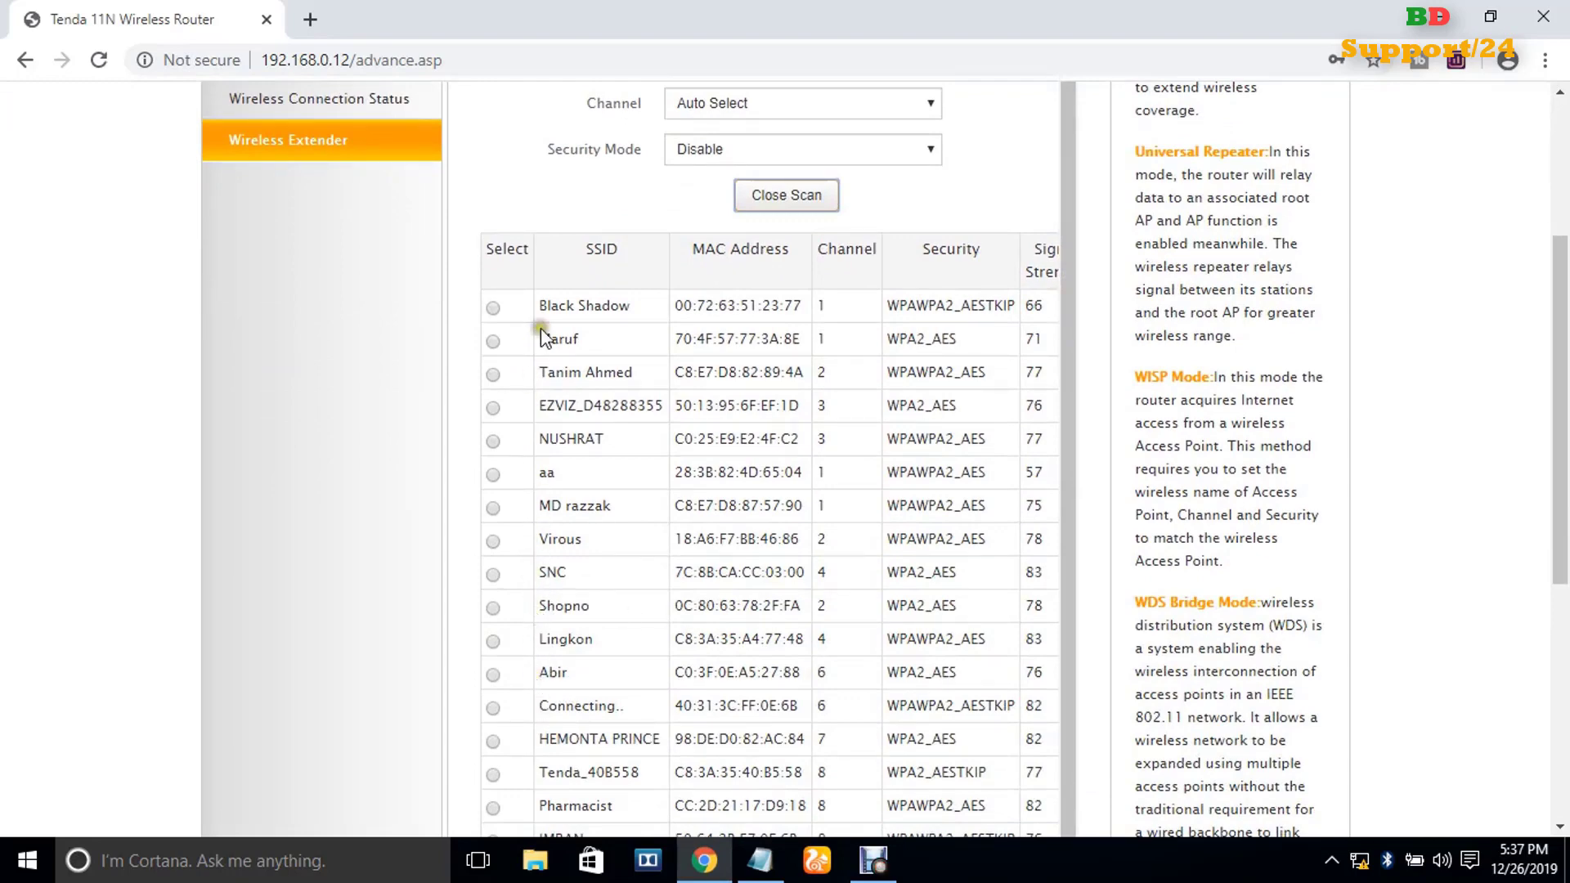
{"action": "scroll", "coordinate": [554, 654], "scroll_direction": "down", "scroll_amount": 4}
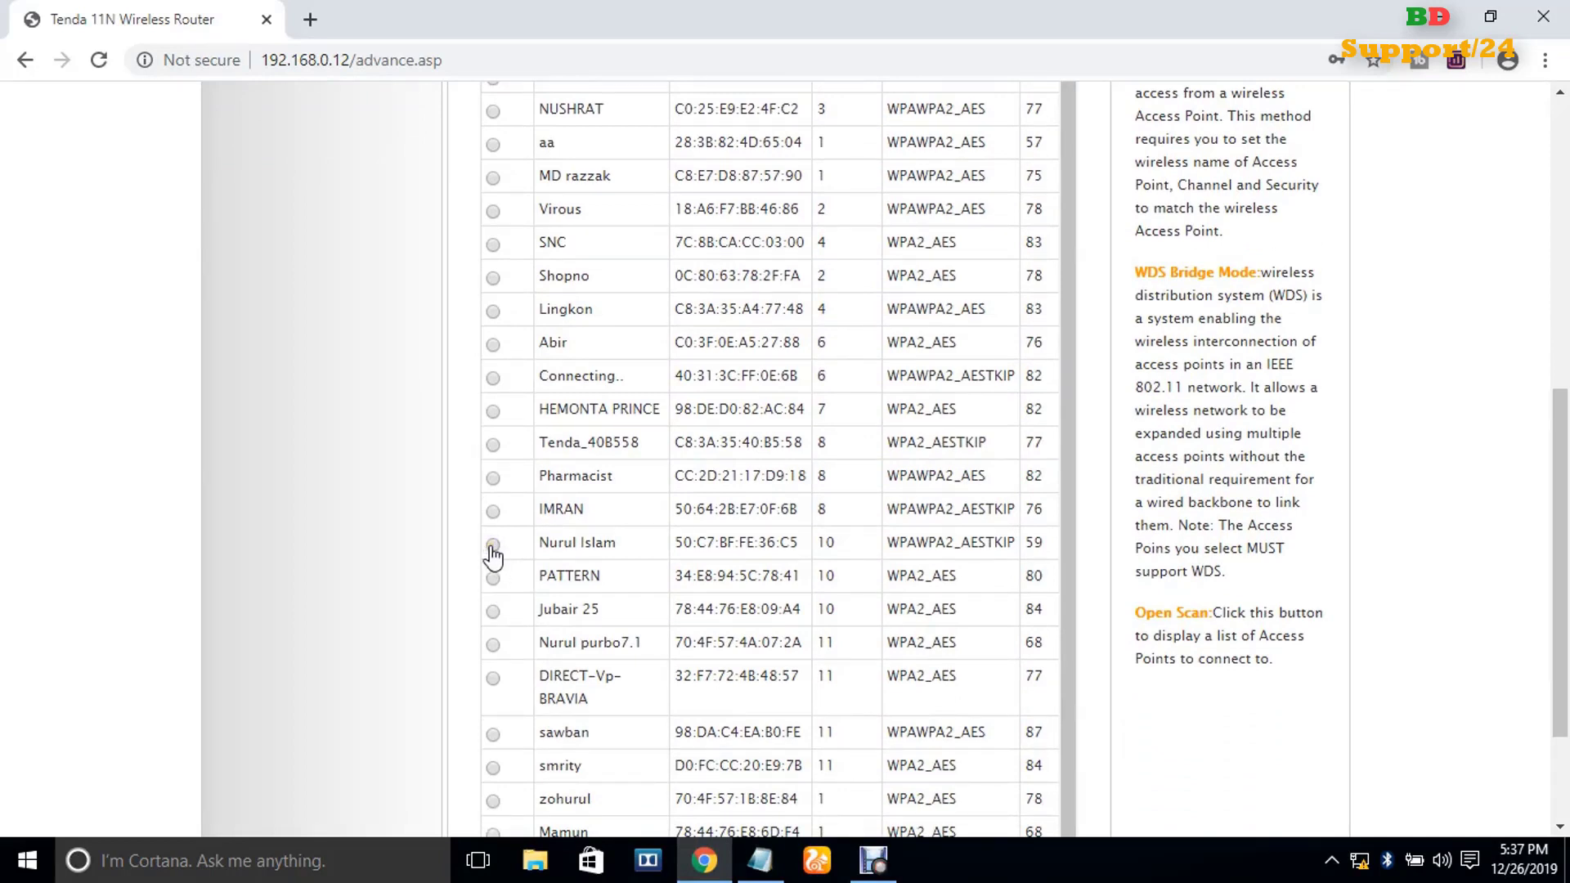
{"action": "left_click", "coordinate": [493, 546]}
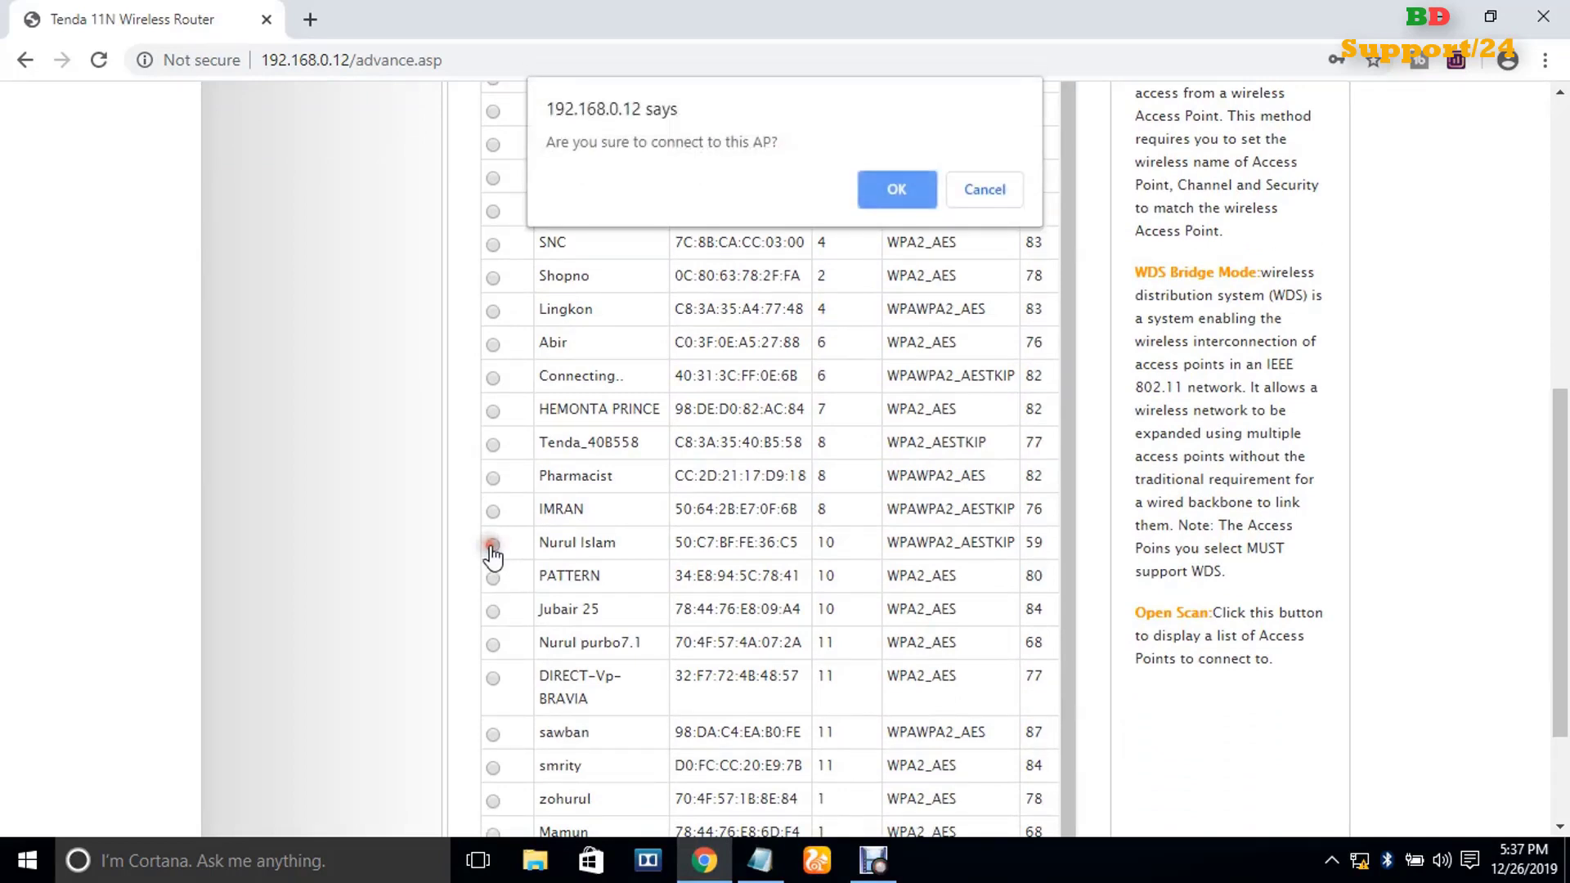
{"action": "left_click", "coordinate": [893, 191]}
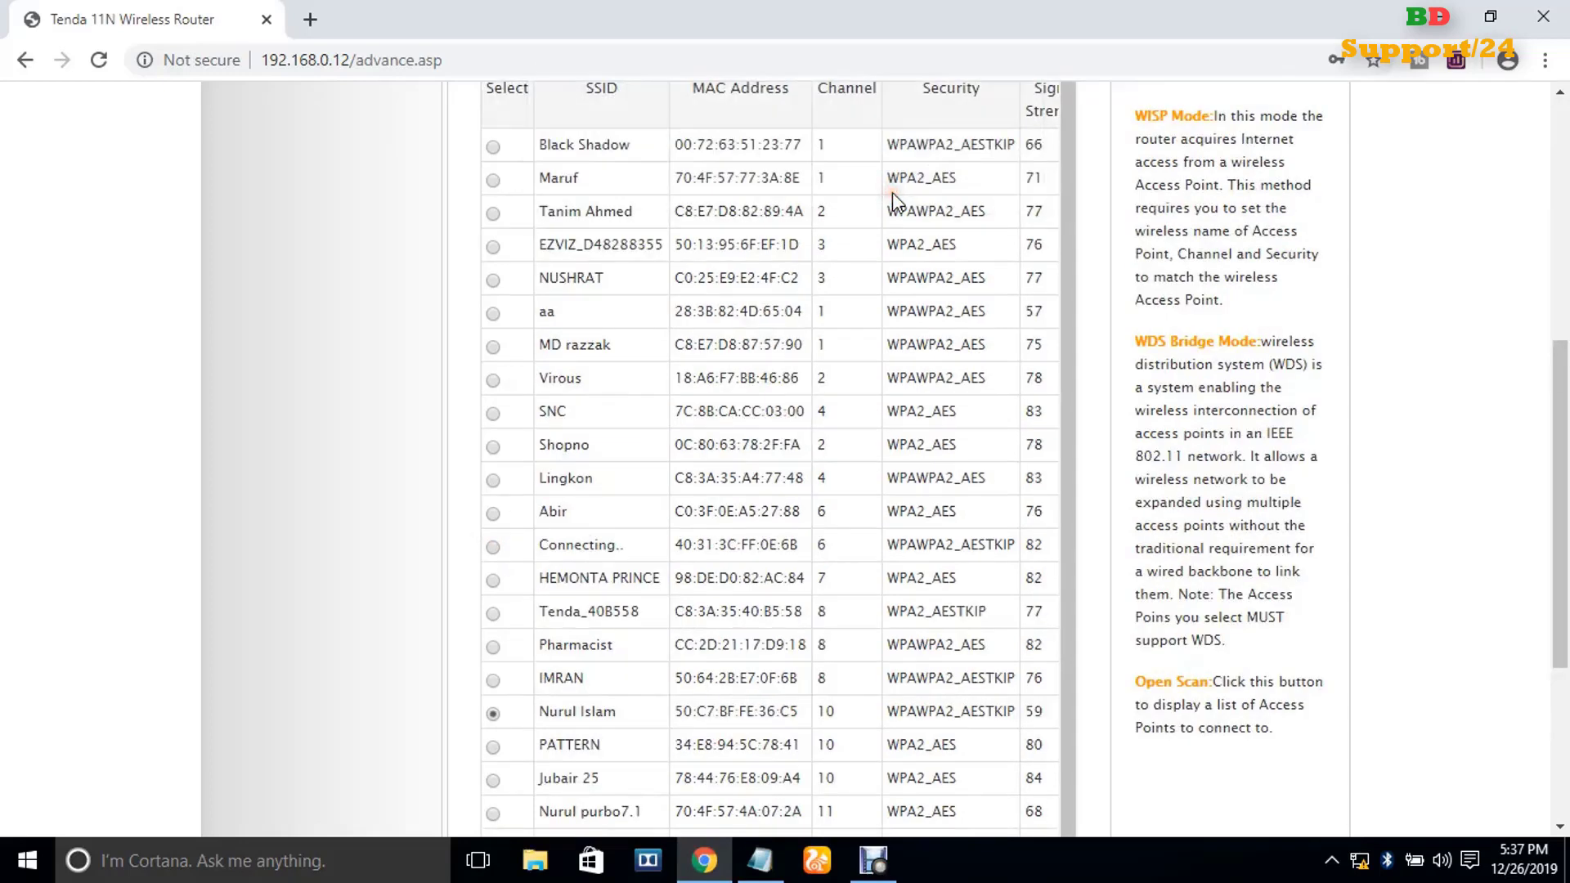
{"action": "scroll", "coordinate": [759, 317], "scroll_direction": "up", "scroll_amount": 7}
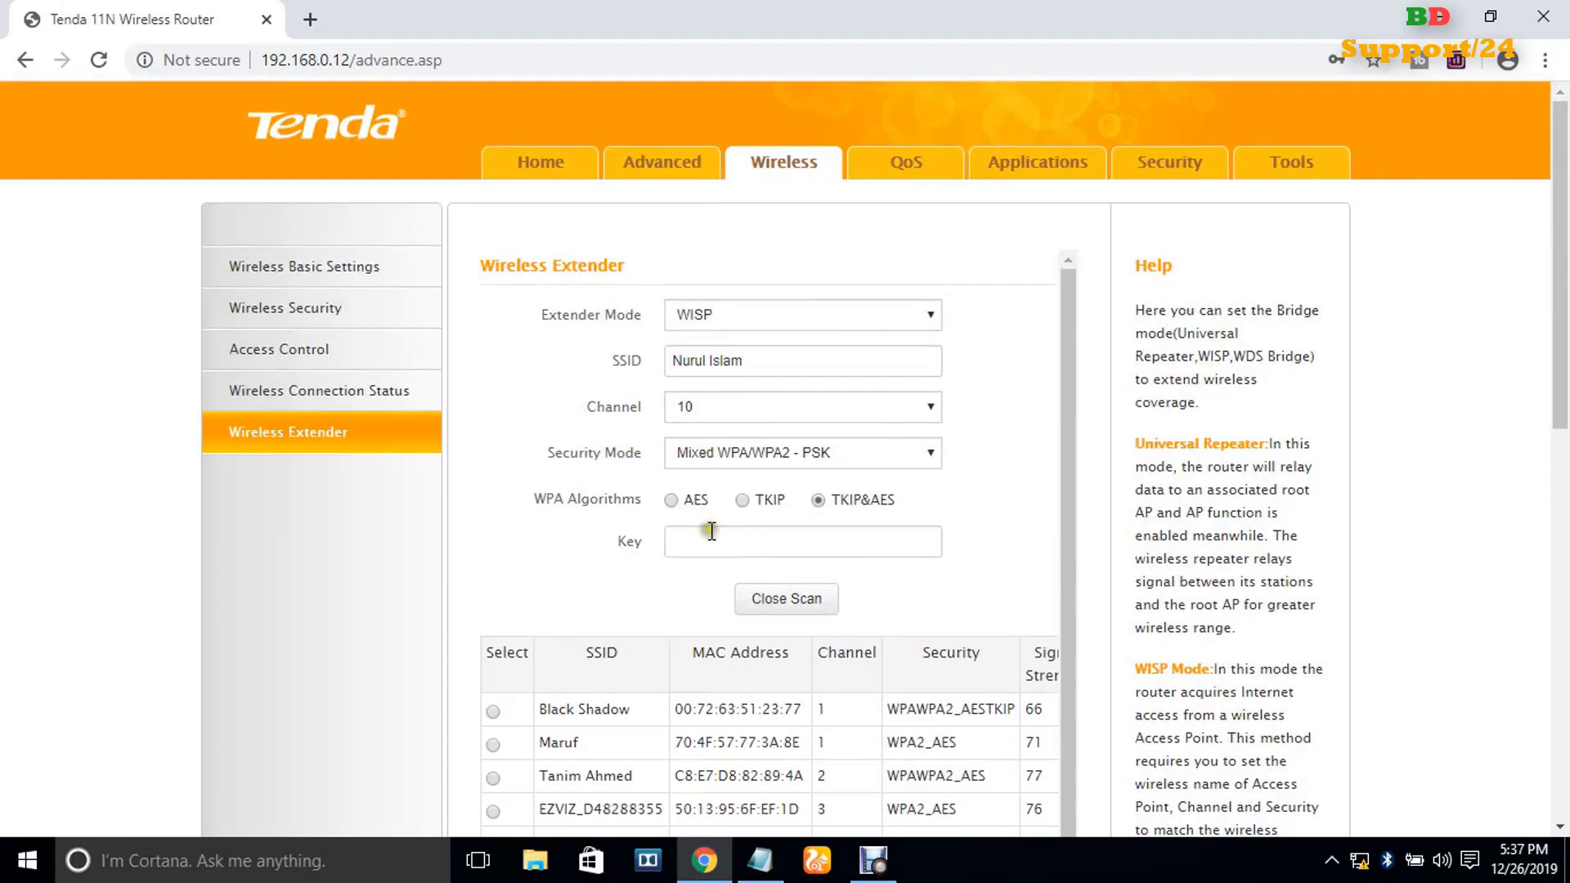
Enter the network's WPA/WPA2-PSK wireless key and save the WISP extender settings
{"action": "left_click", "coordinate": [708, 535]}
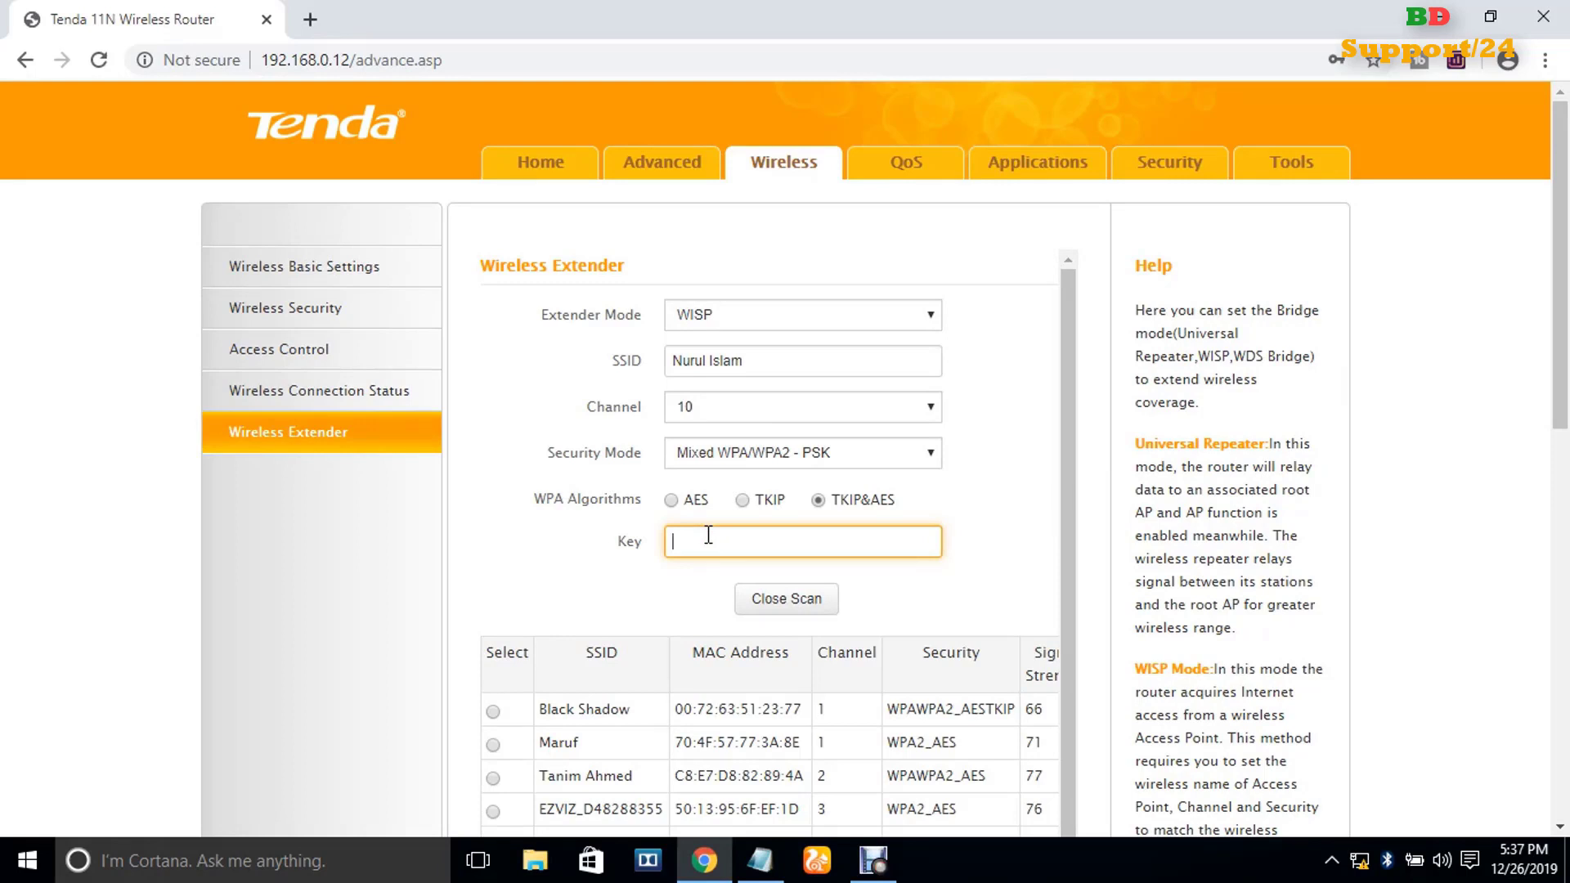
{"action": "scroll", "coordinate": [762, 625], "scroll_direction": "down", "scroll_amount": 7}
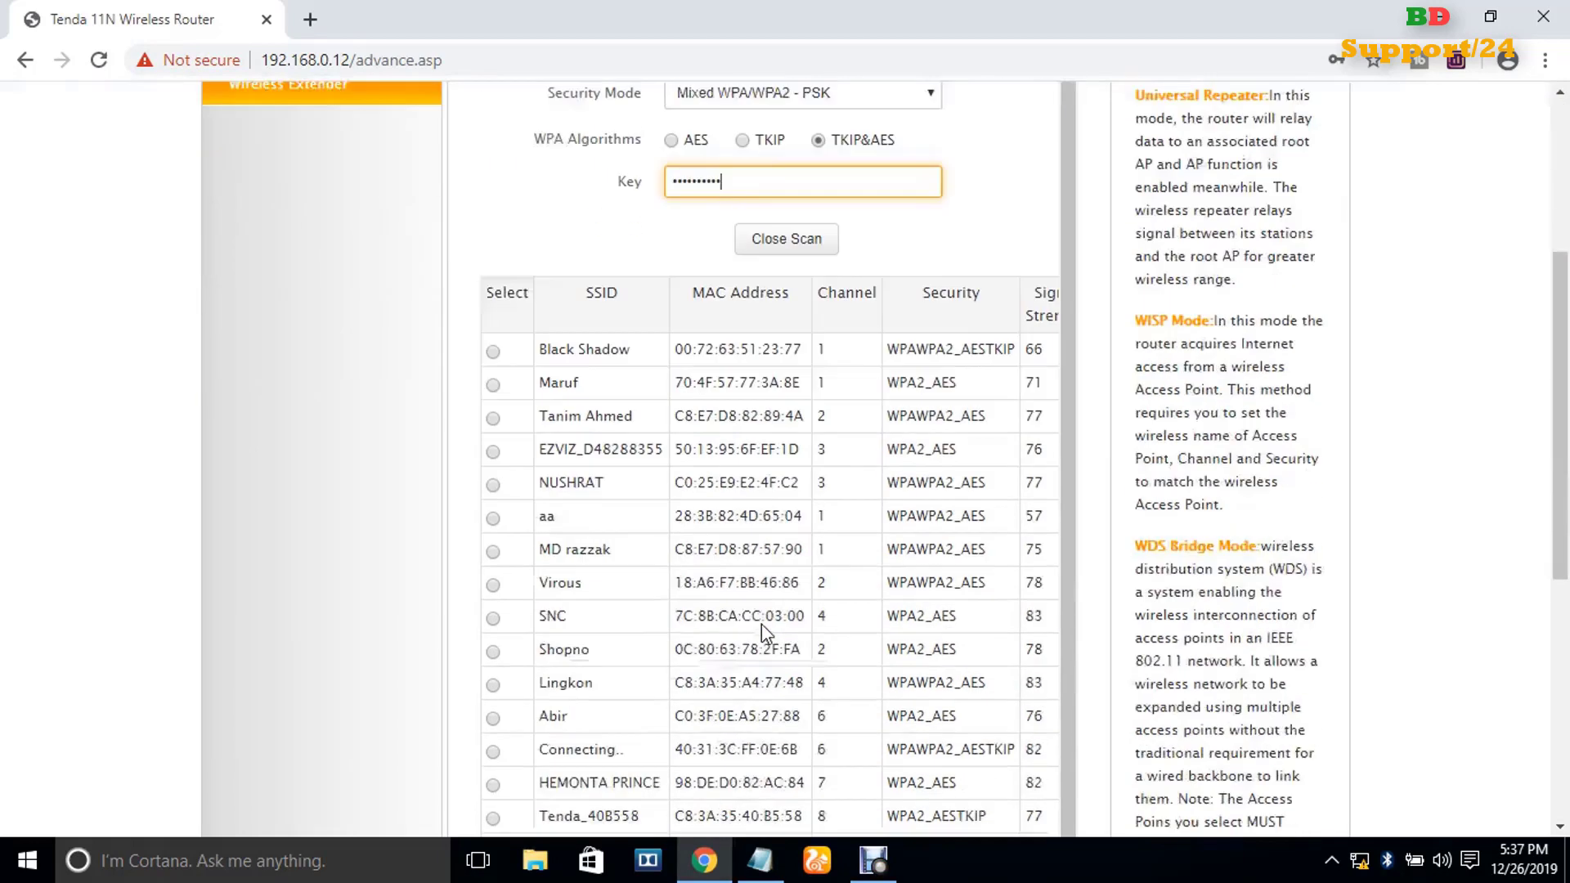
{"action": "scroll", "coordinate": [762, 625], "scroll_direction": "down", "scroll_amount": 4}
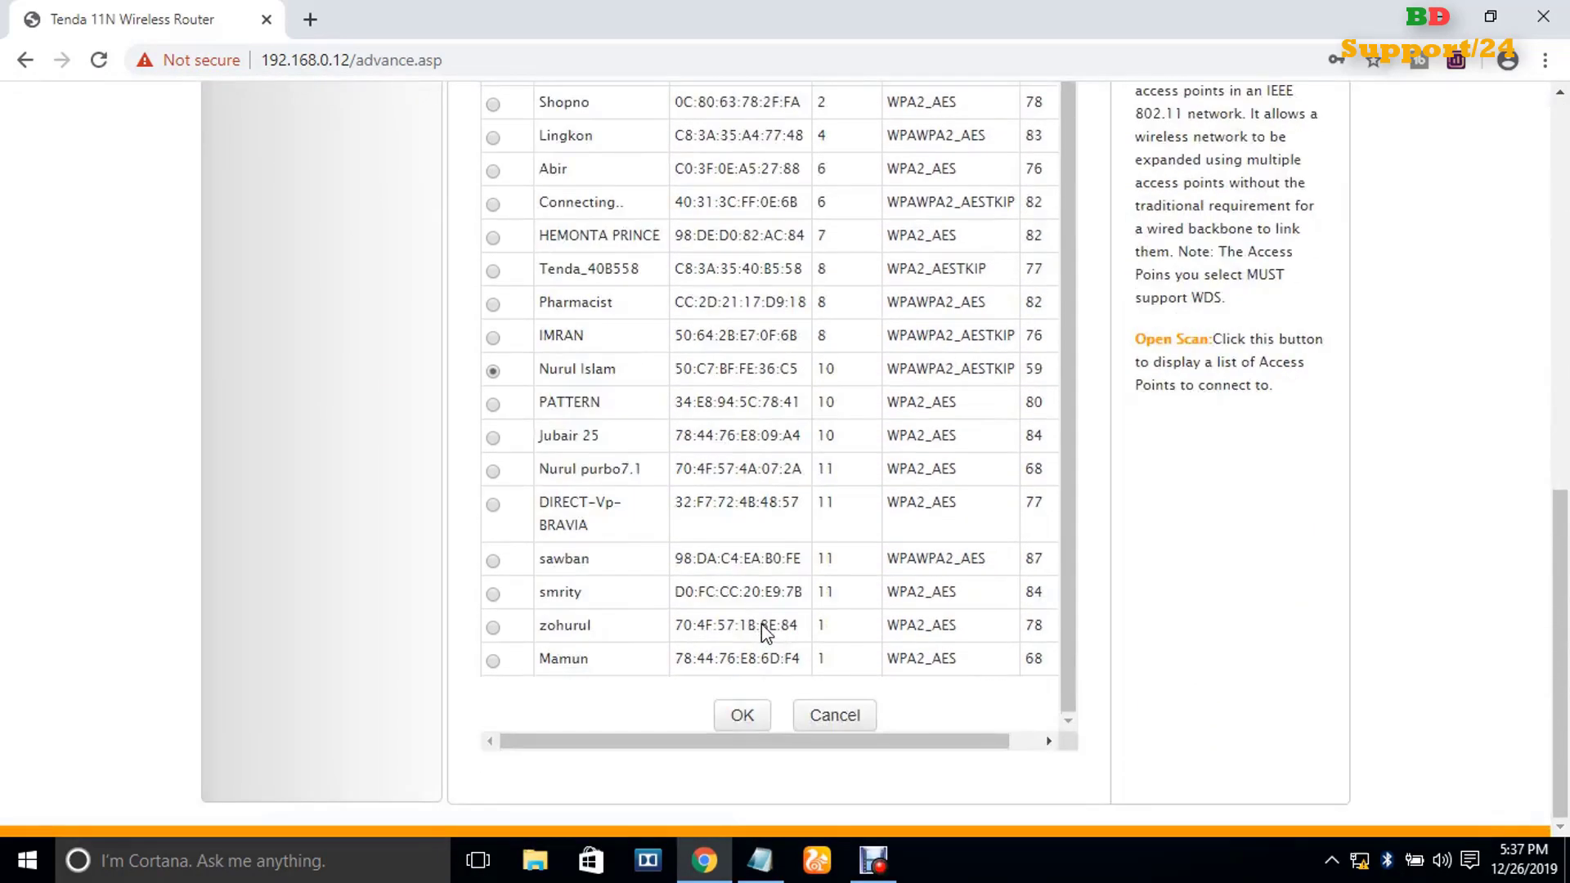
{"action": "left_click", "coordinate": [742, 717]}
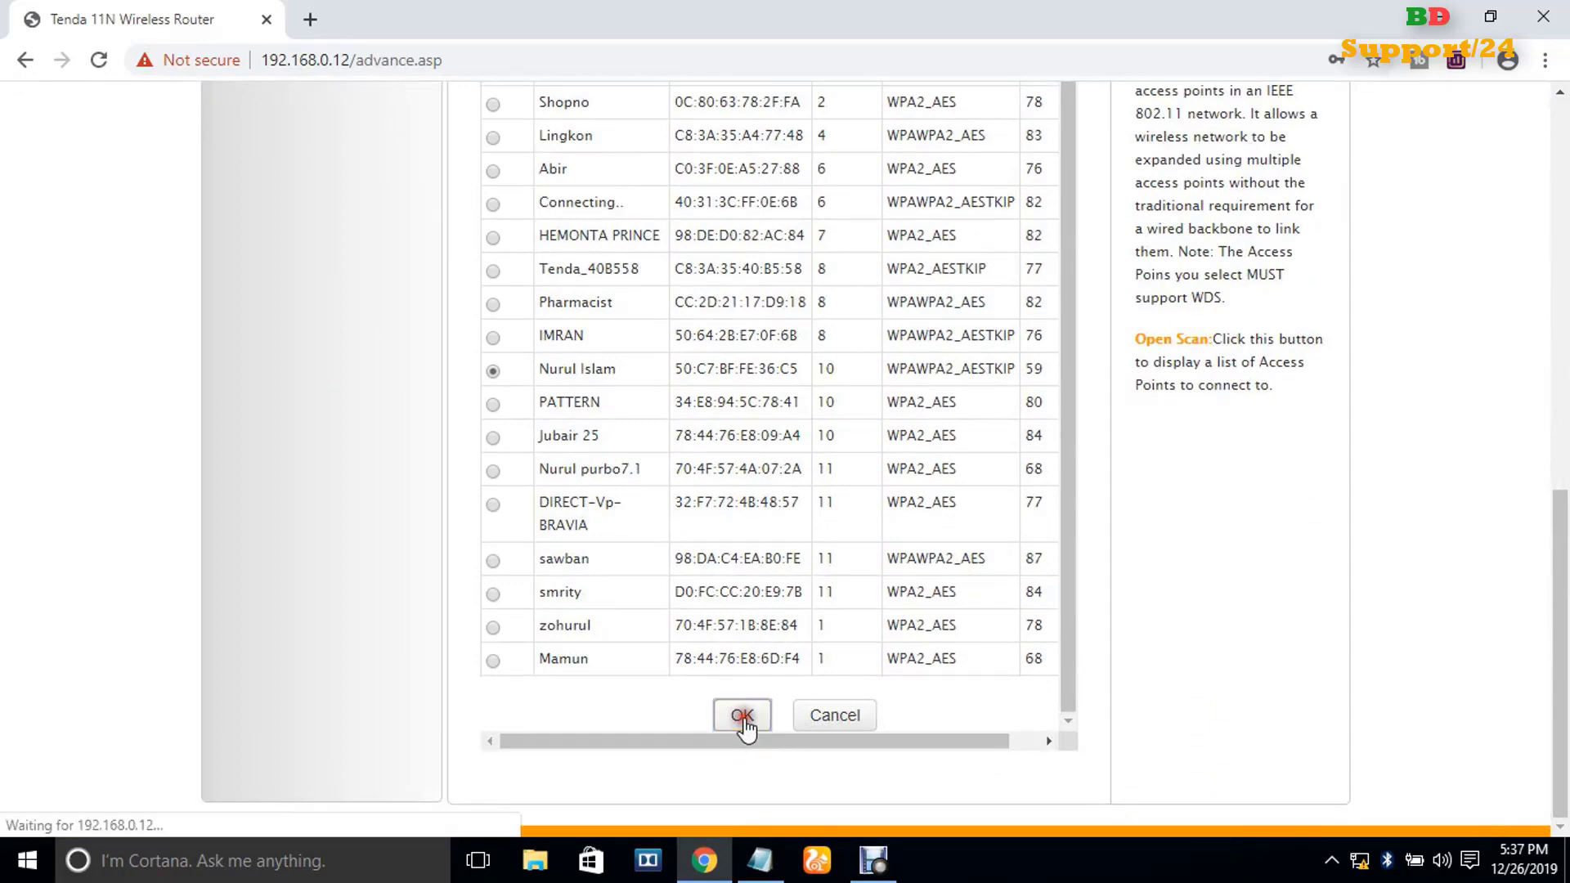
Skip quick setup, acknowledge the LAN IP change to 192.168.1.12, and log in with the router password
{"action": "scroll", "coordinate": [781, 498], "scroll_direction": "up", "scroll_amount": 4}
{"action": "scroll", "coordinate": [781, 499], "scroll_direction": "up", "scroll_amount": 4}
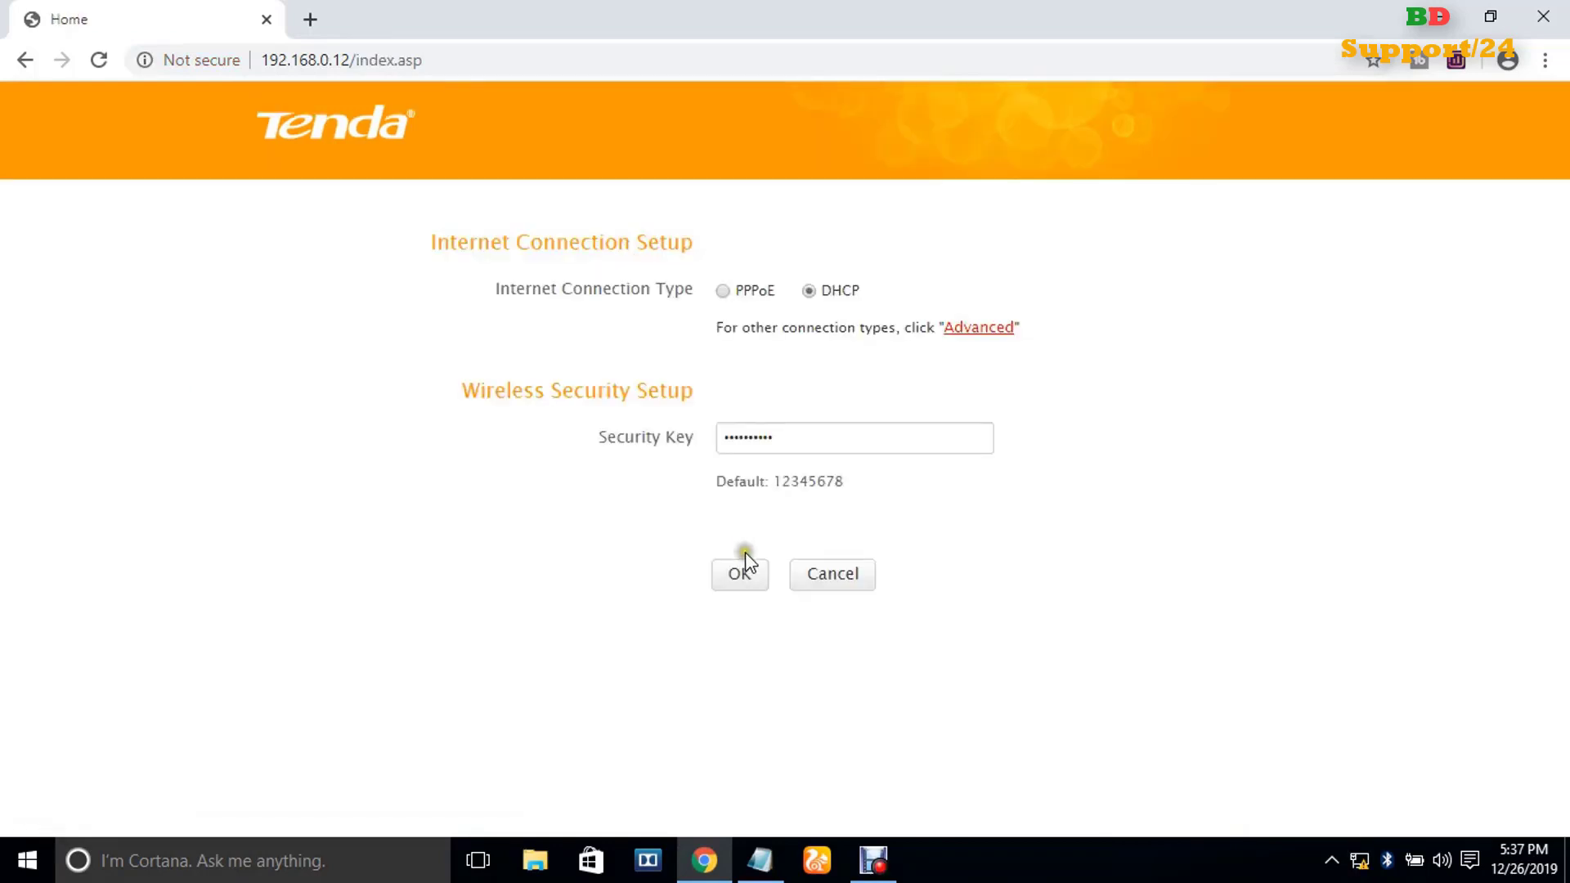
{"action": "left_click", "coordinate": [741, 570]}
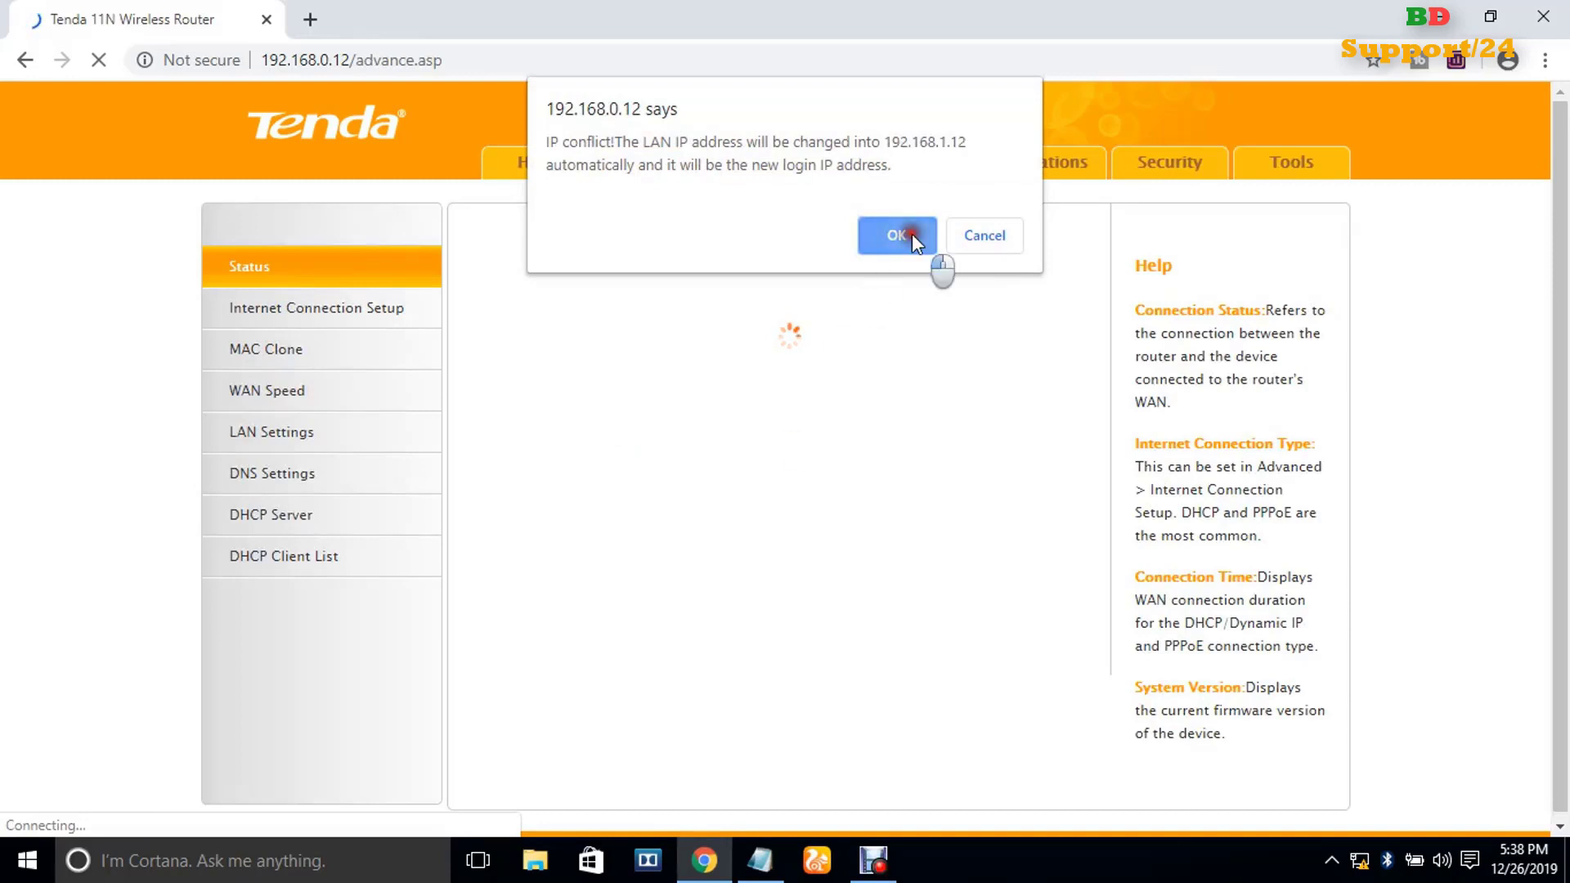
{"action": "left_click", "coordinate": [897, 235]}
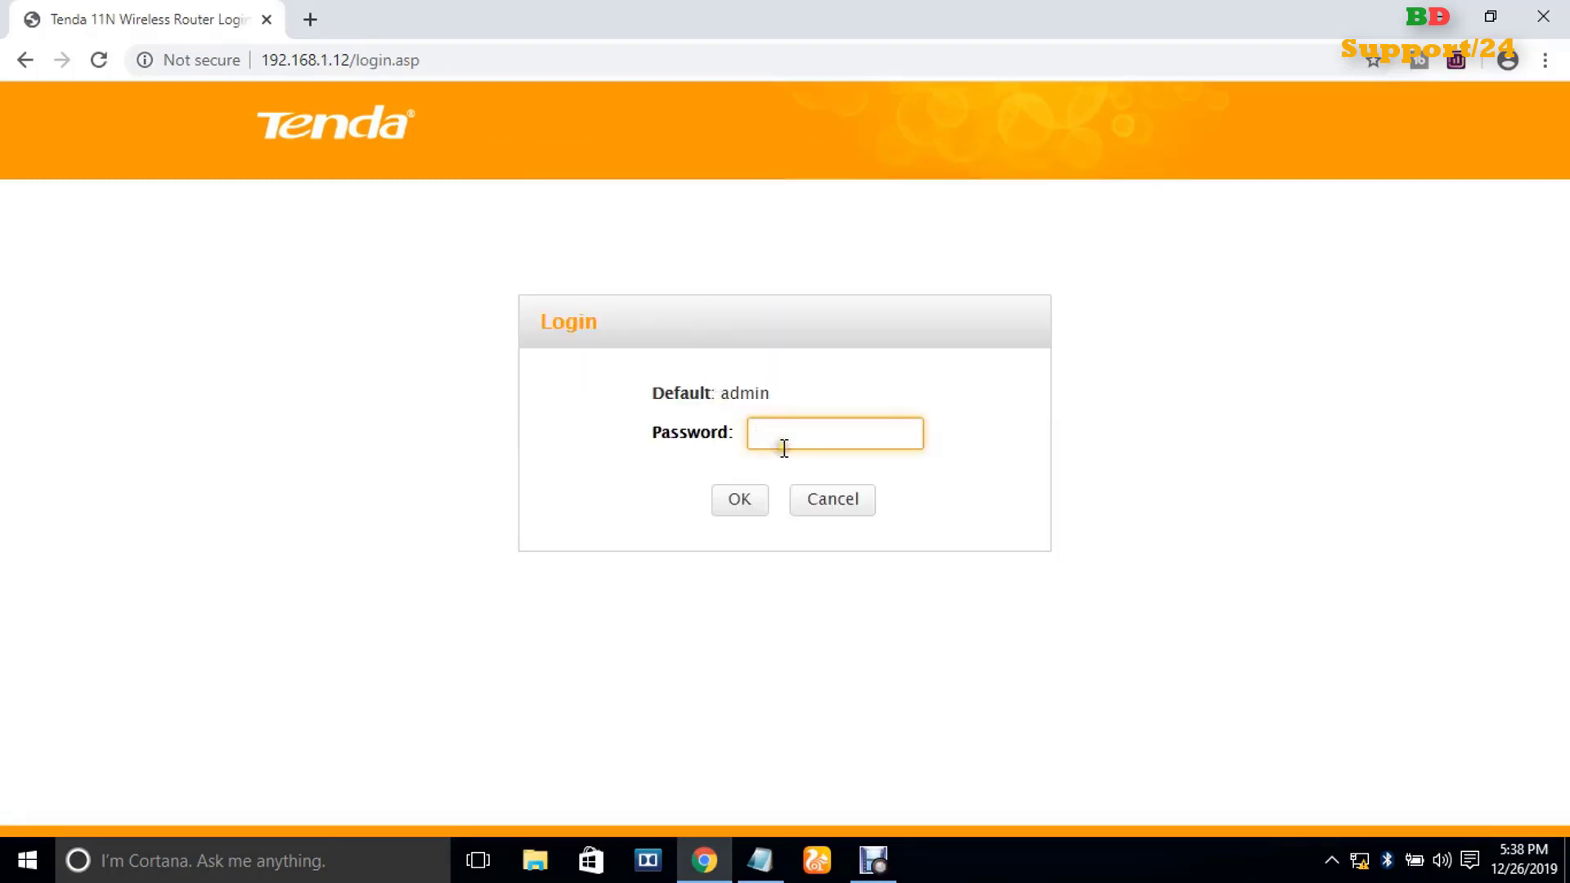
{"action": "key", "text": "Return"}
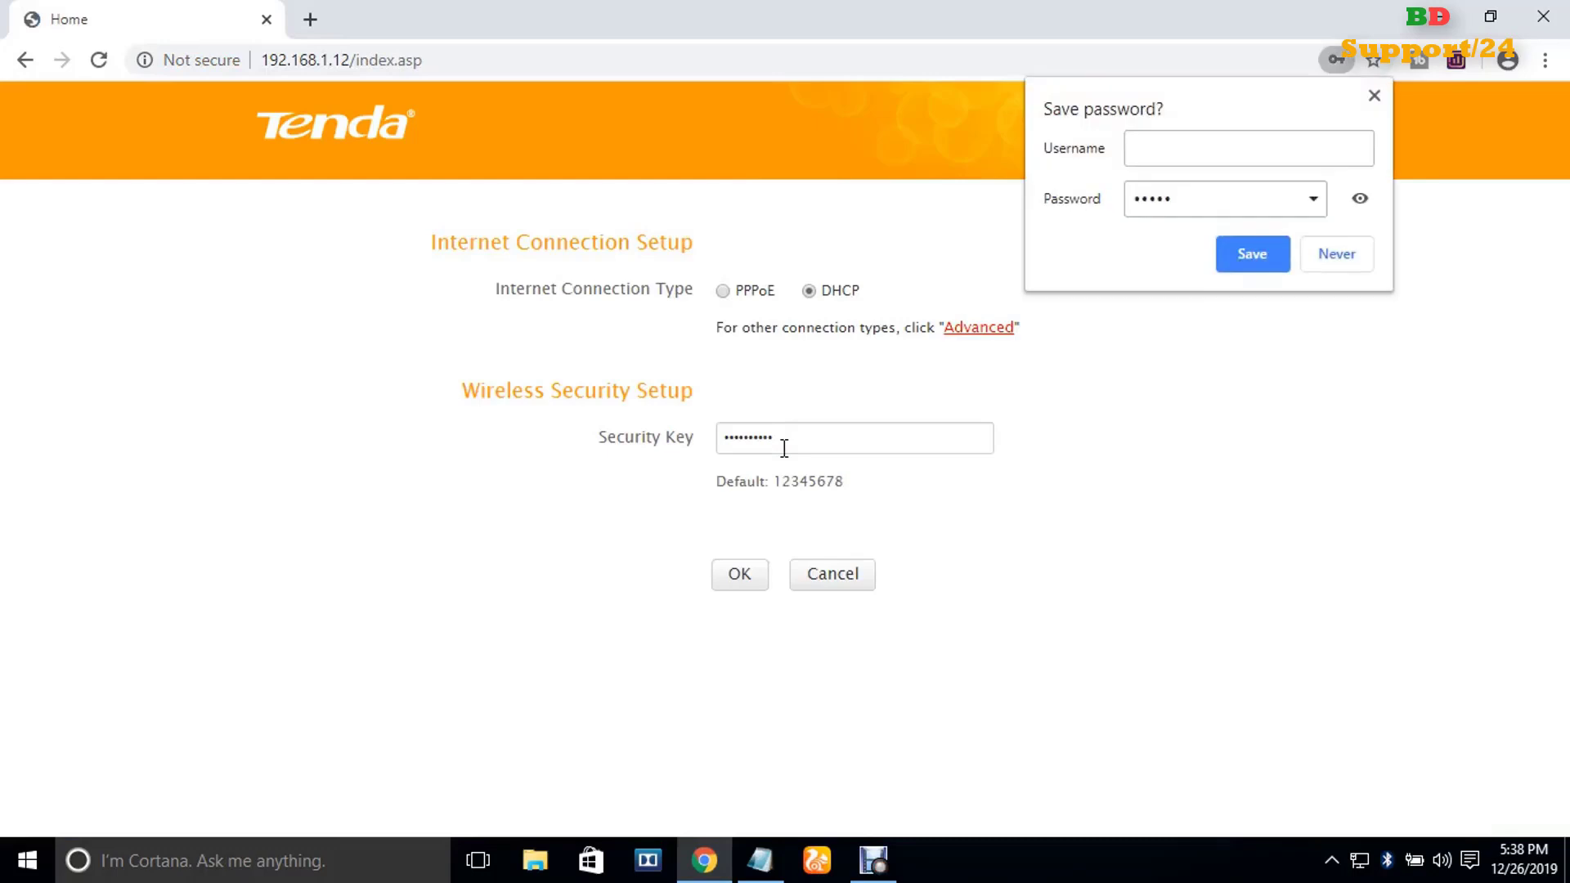
Skip quick setup, verify Status shows WAN Connected via DHCP, then open Wireless Basic Settings
{"action": "left_click", "coordinate": [730, 586]}
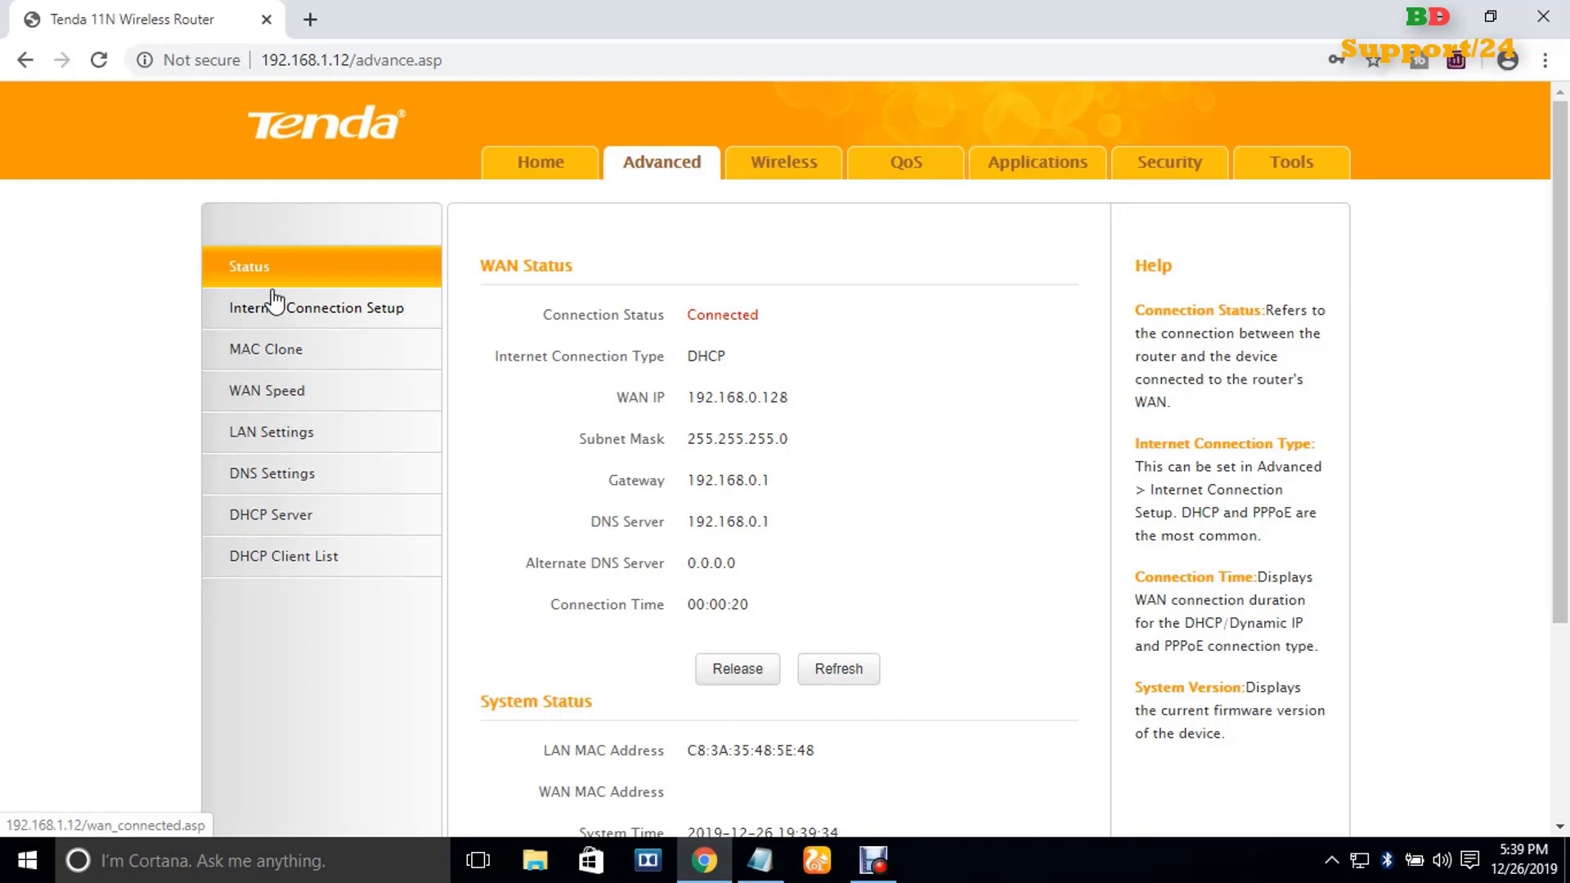
{"action": "left_click", "coordinate": [308, 523]}
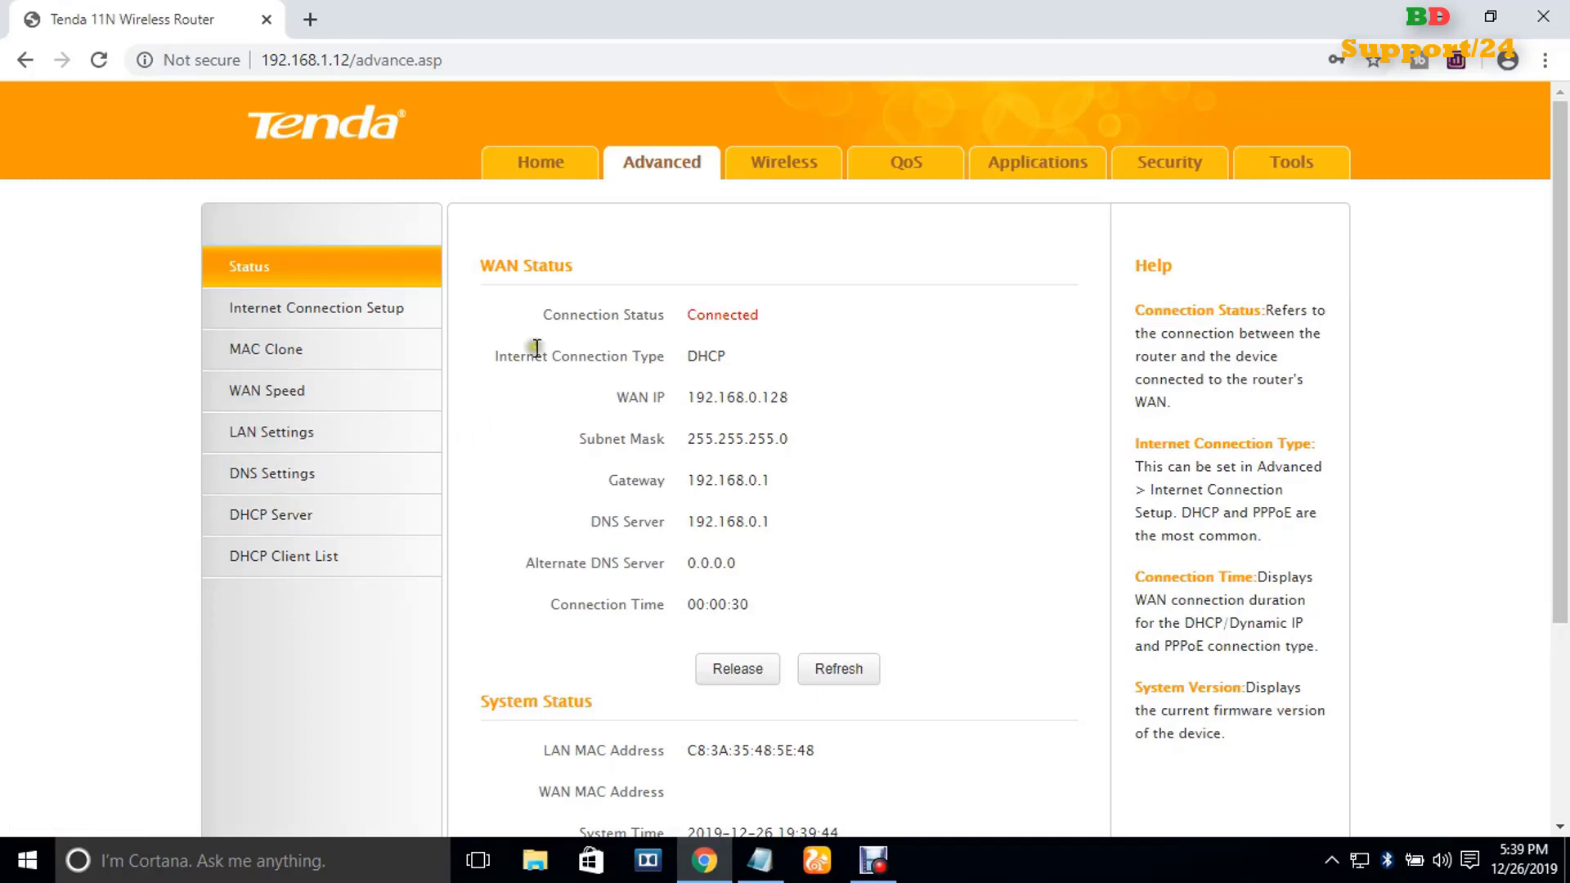
{"action": "left_click", "coordinate": [765, 160]}
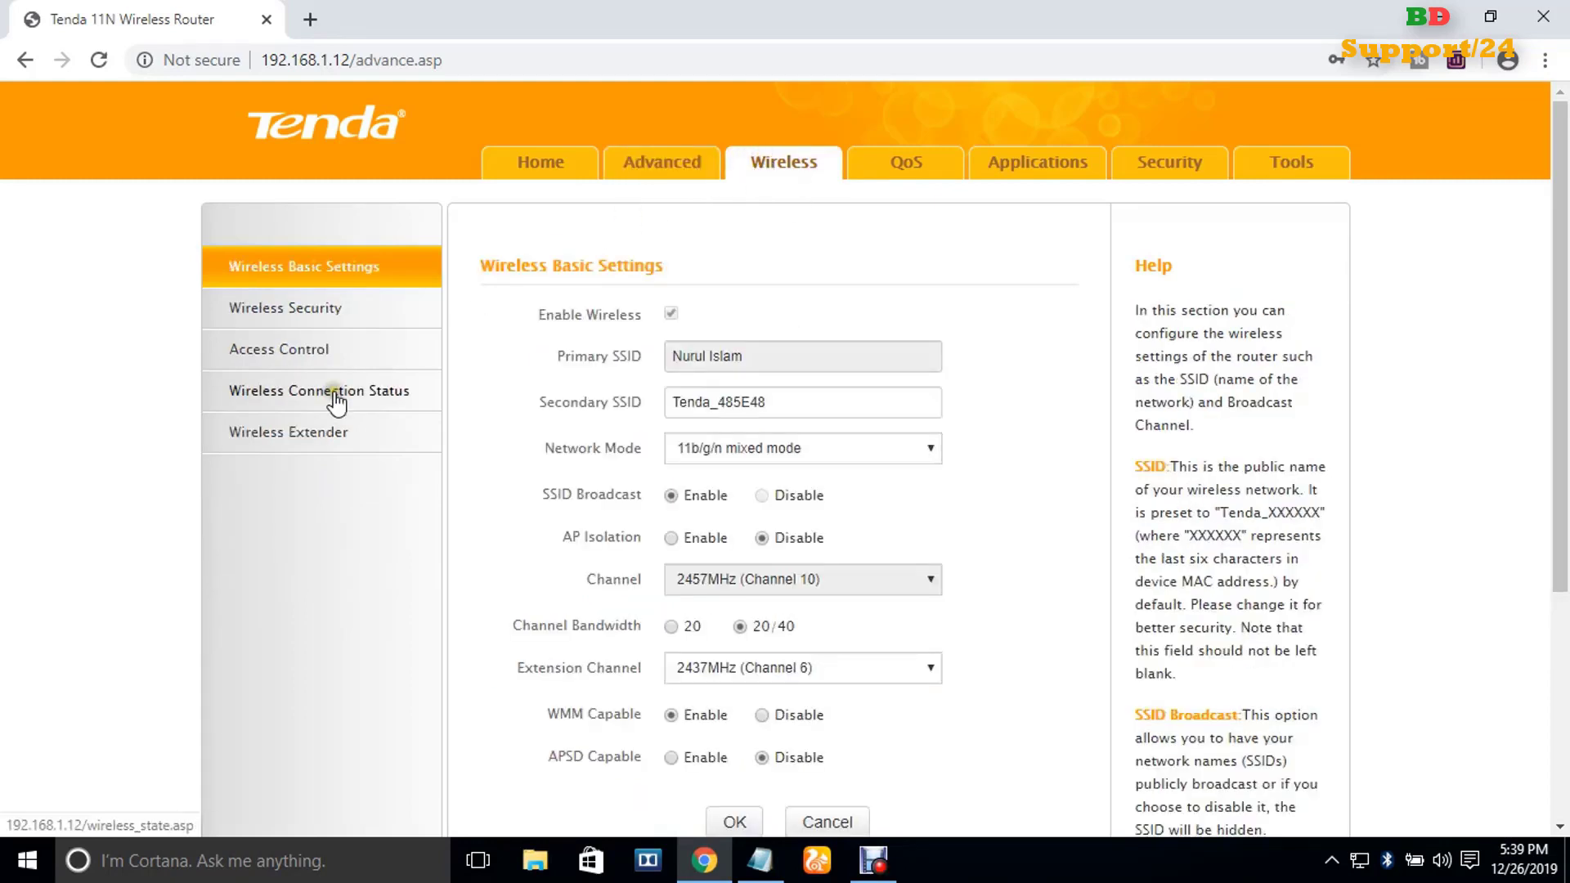
Replace the Secondary SSID with 'enamkd' and save the Wireless Basic Settings
{"action": "left_click", "coordinate": [328, 319]}
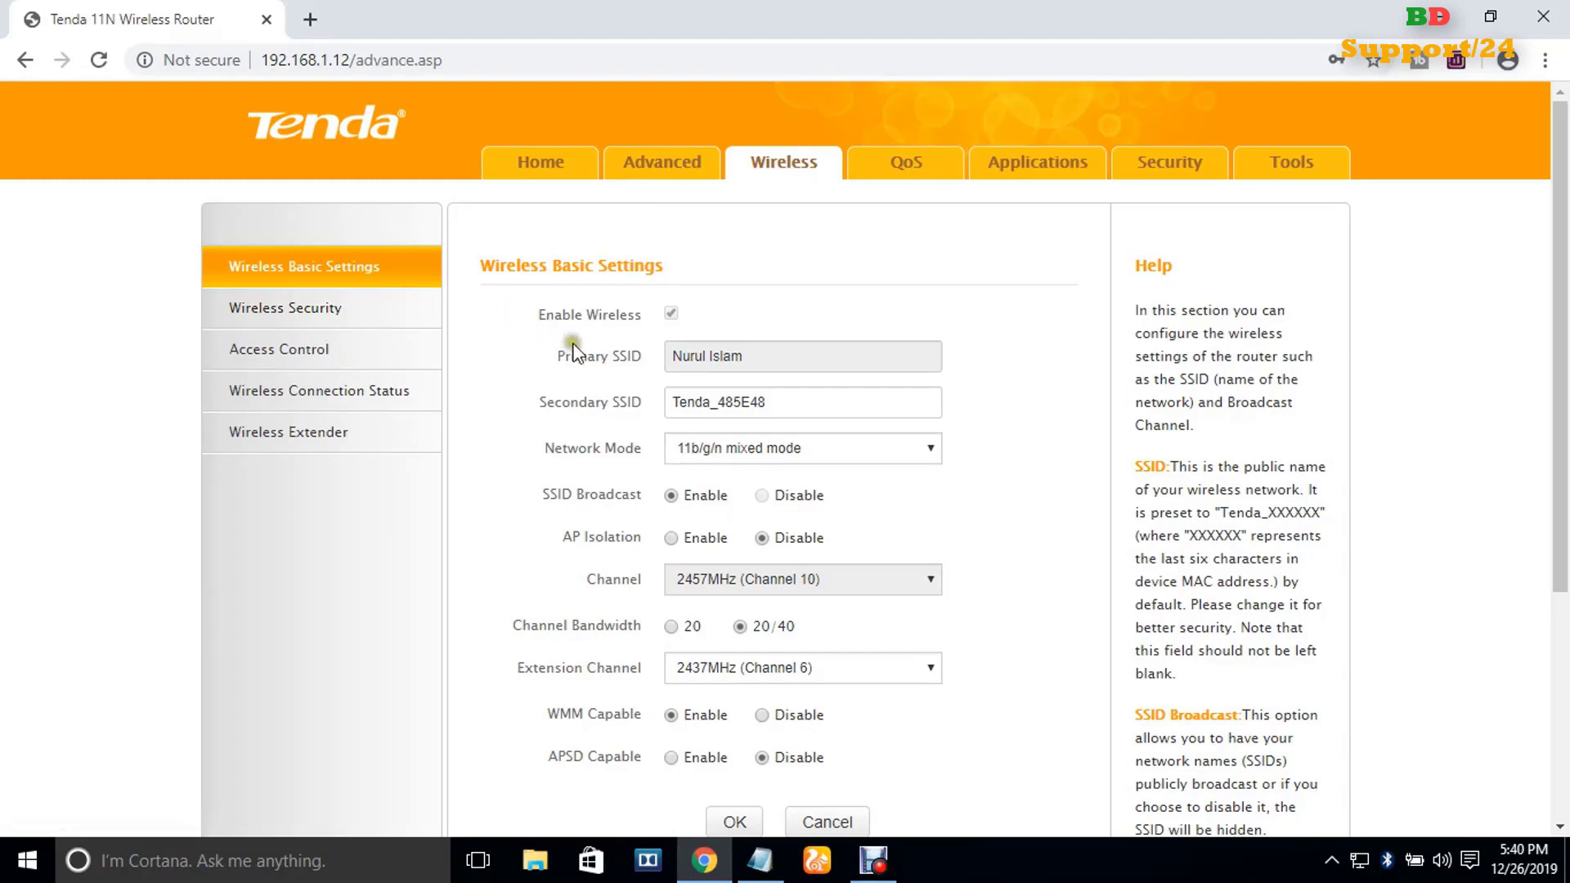
{"action": "left_click", "coordinate": [769, 405]}
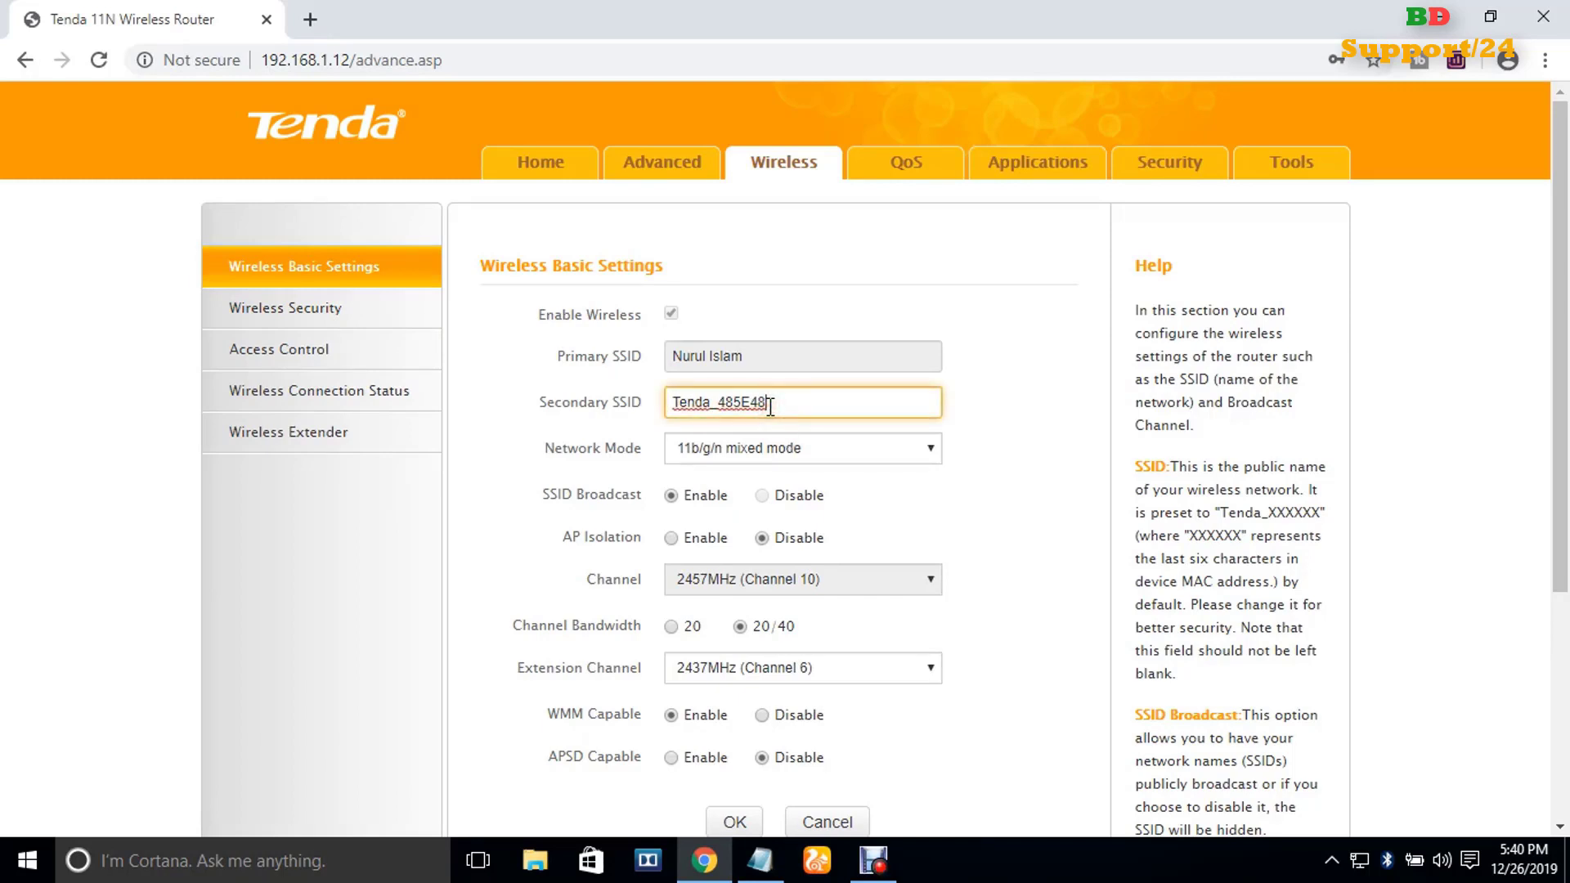
{"action": "double_click", "coordinate": [769, 405]}
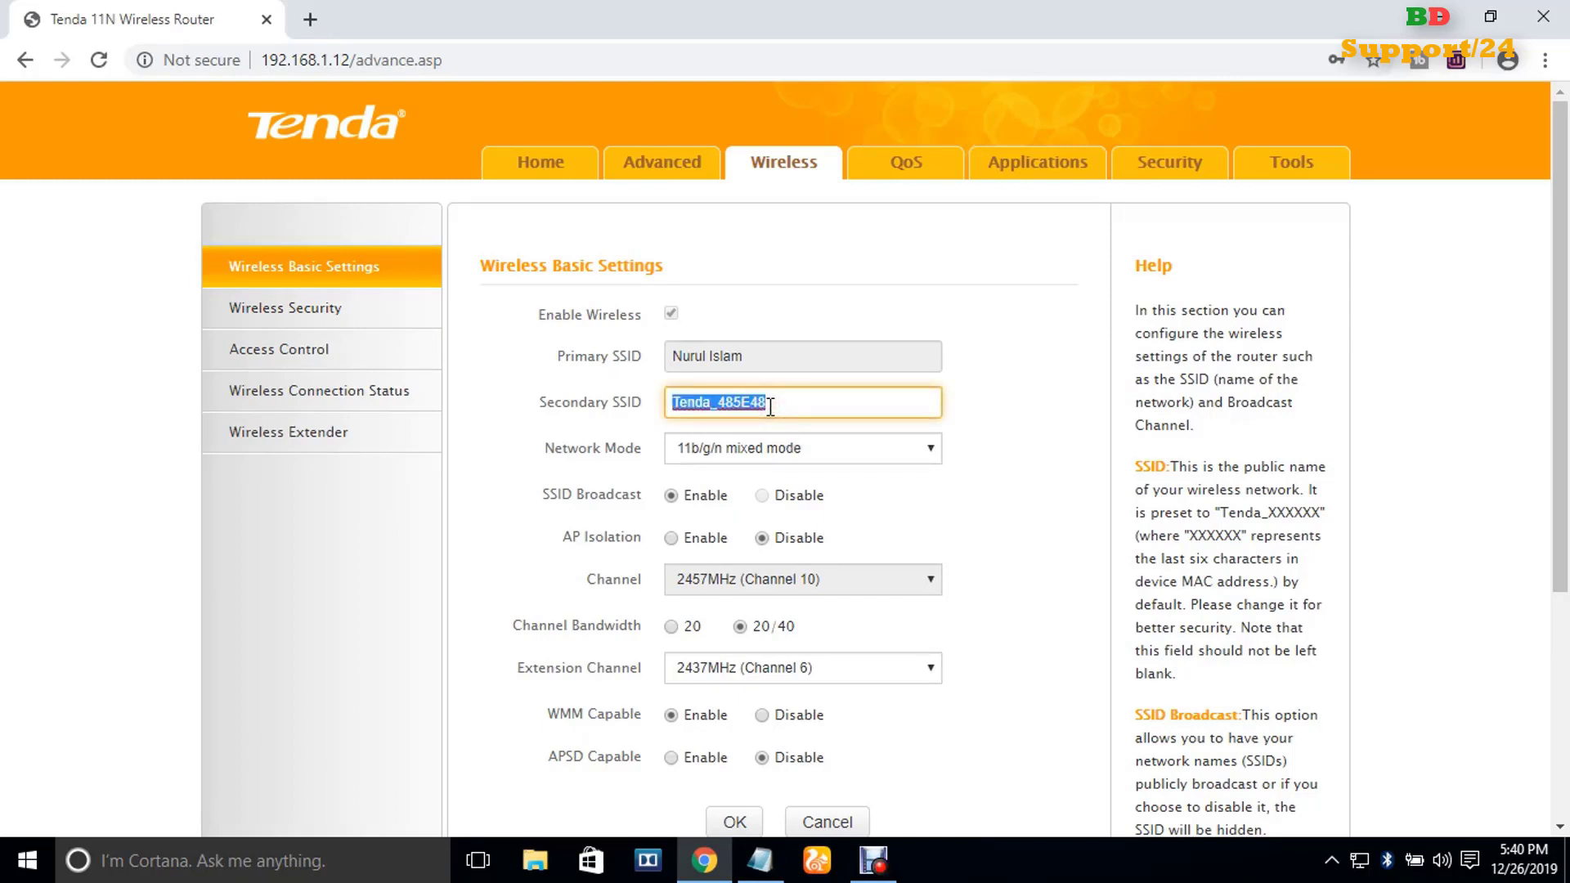
{"action": "key", "text": "BackSpace"}
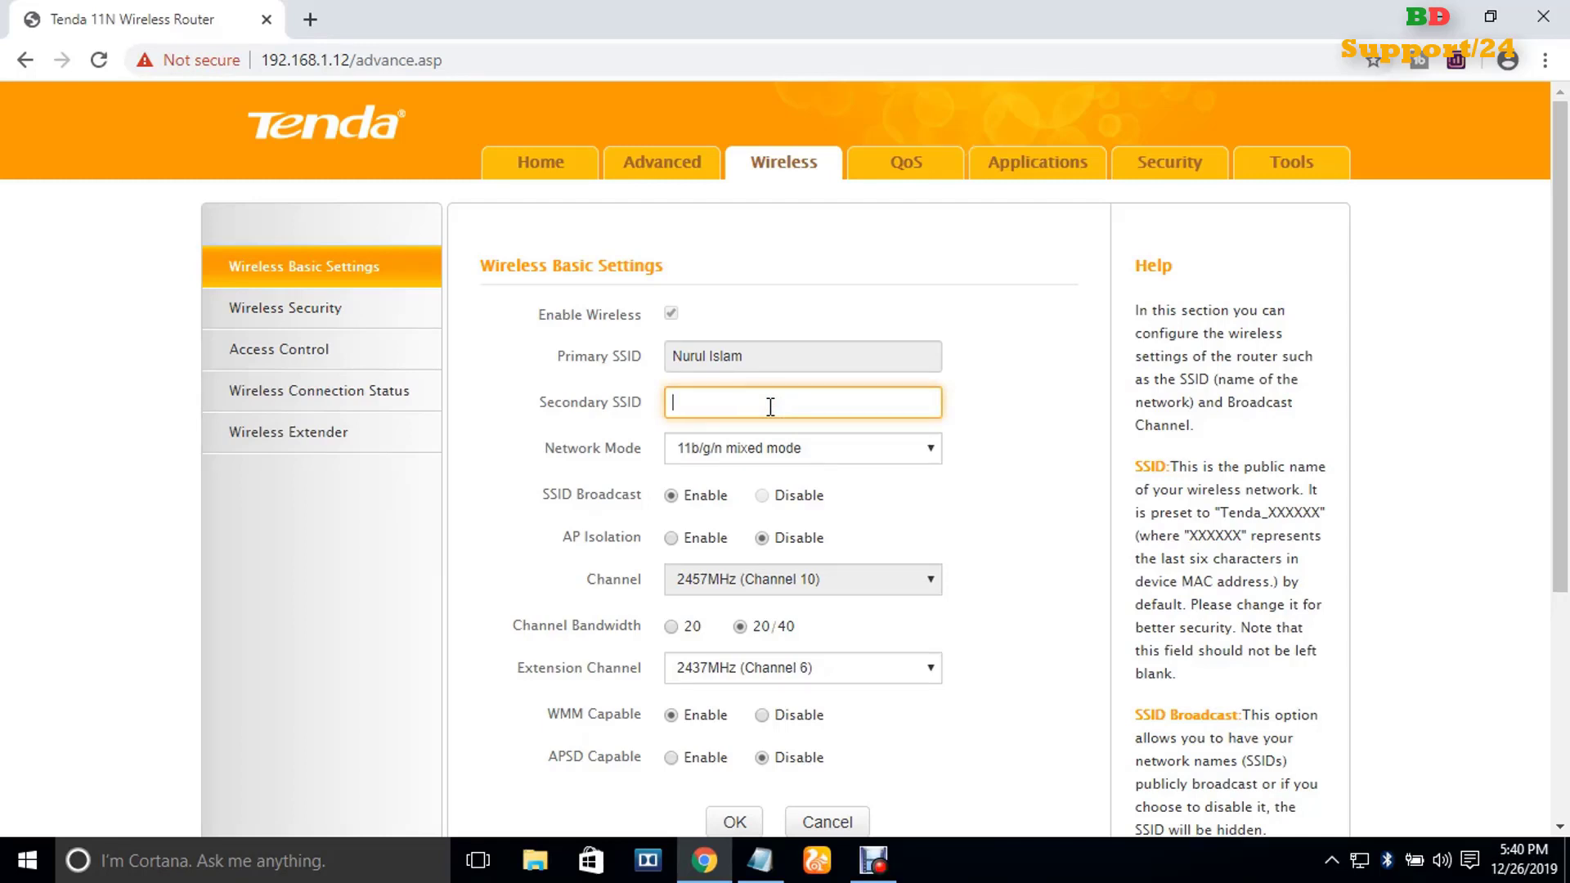
{"action": "type", "text": "b"}
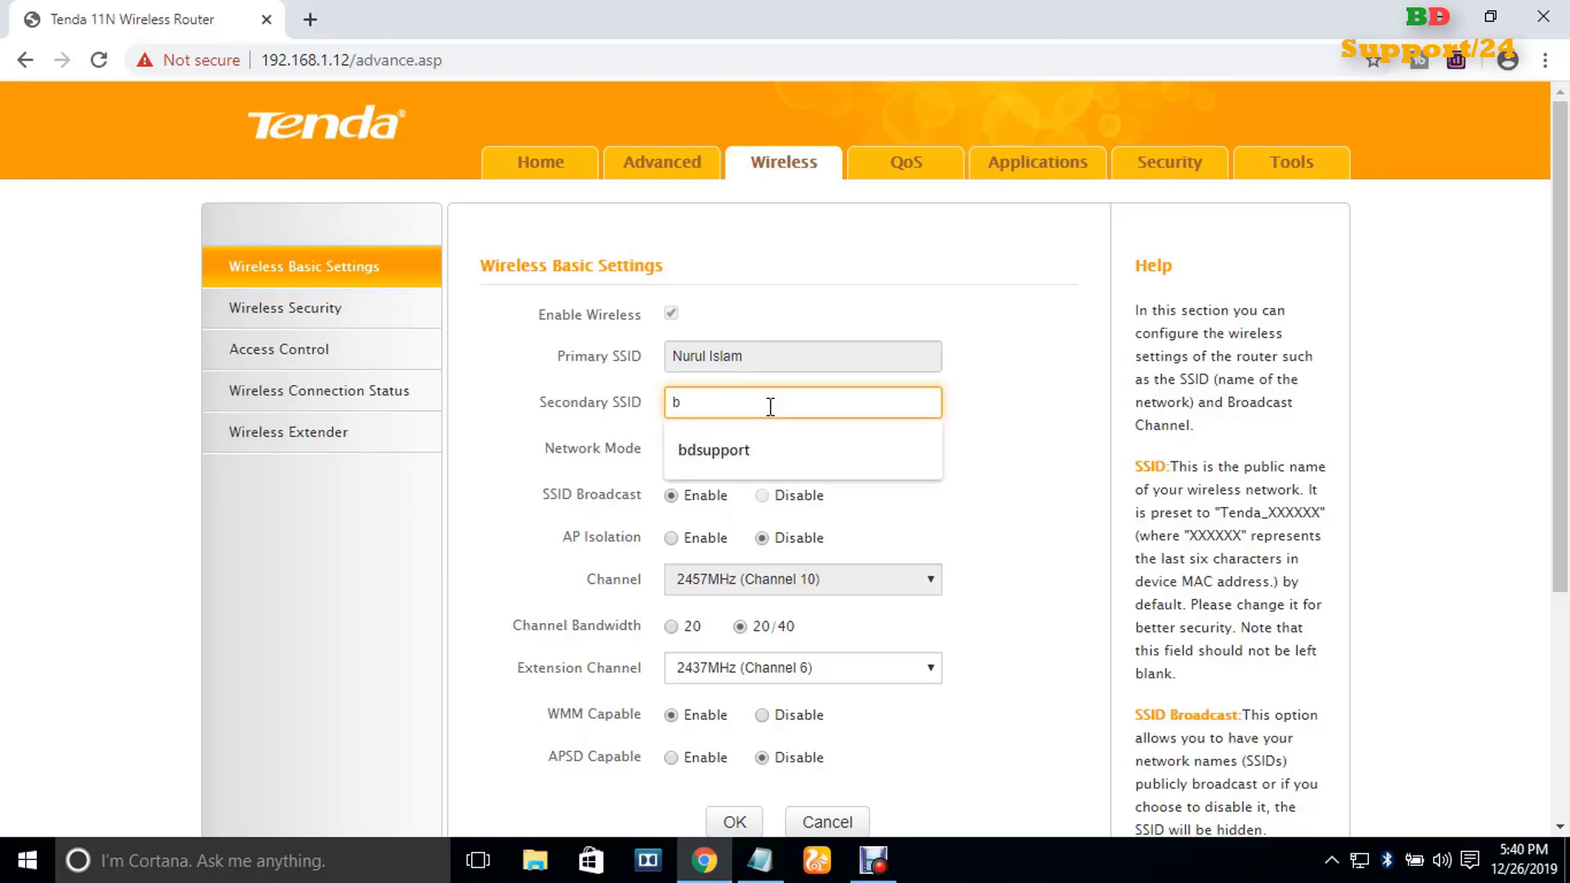
{"action": "key", "text": "BackSpace"}
{"action": "type", "text": "enamkd"}
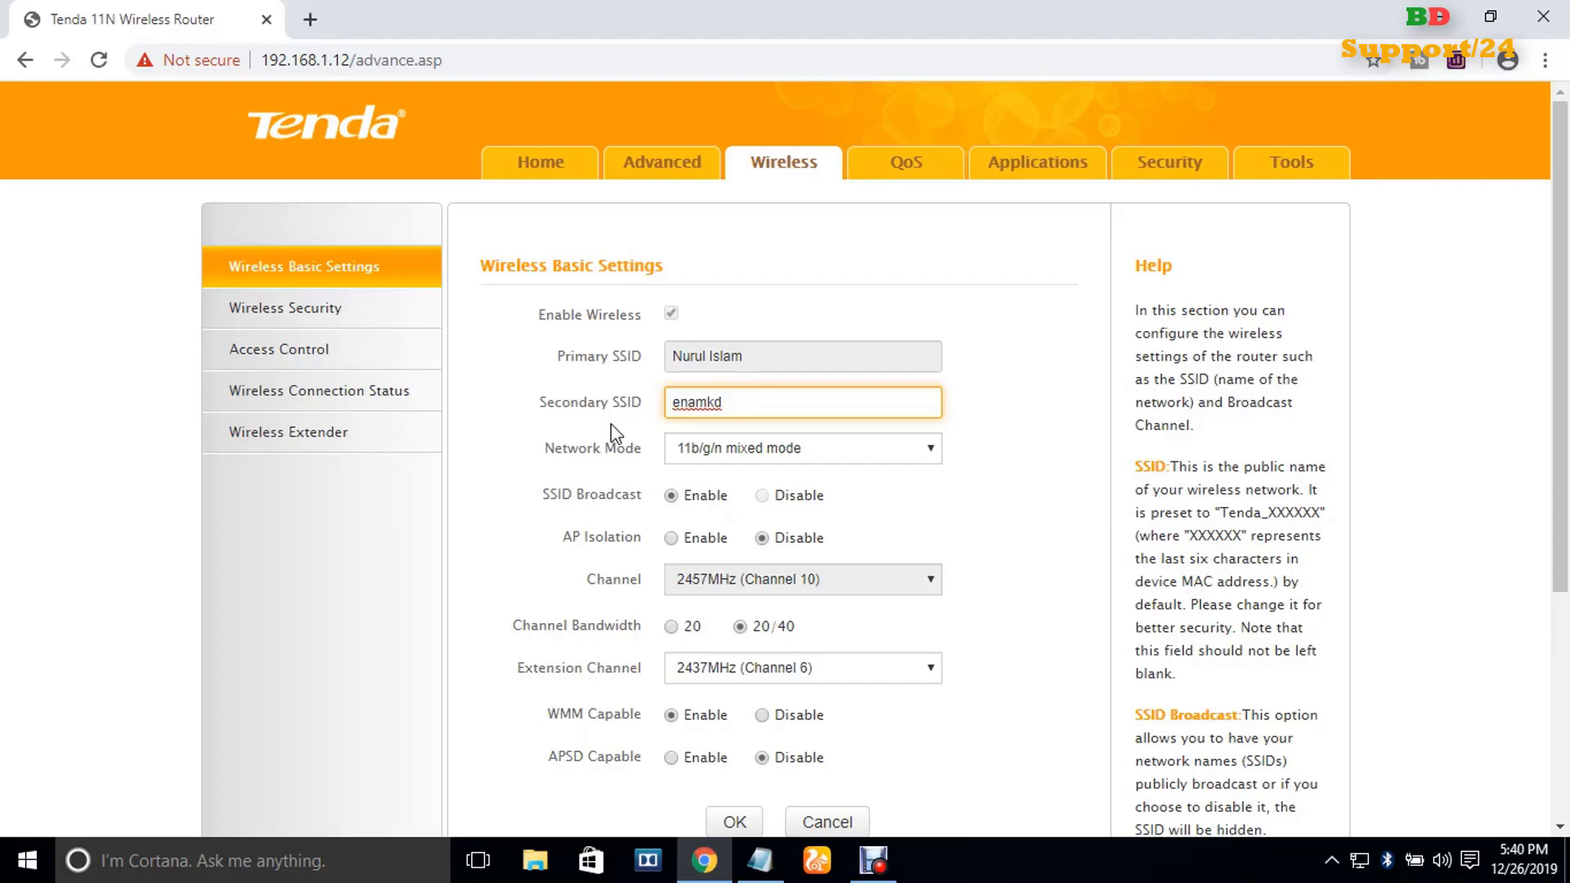
{"action": "scroll", "coordinate": [858, 586], "scroll_direction": "down", "scroll_amount": 3}
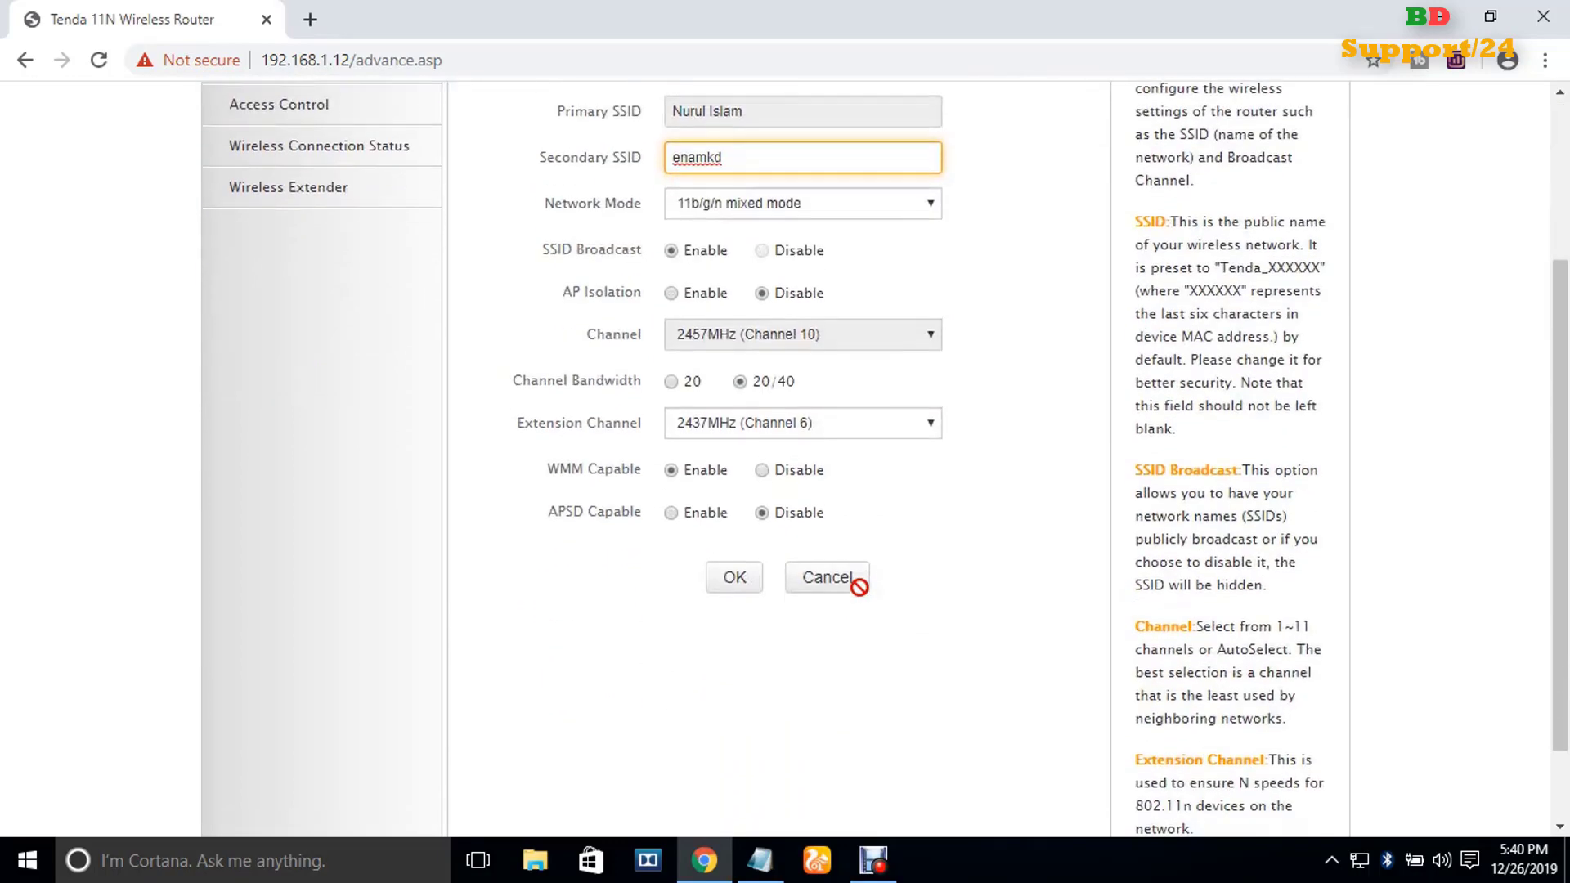
{"action": "left_click", "coordinate": [734, 575]}
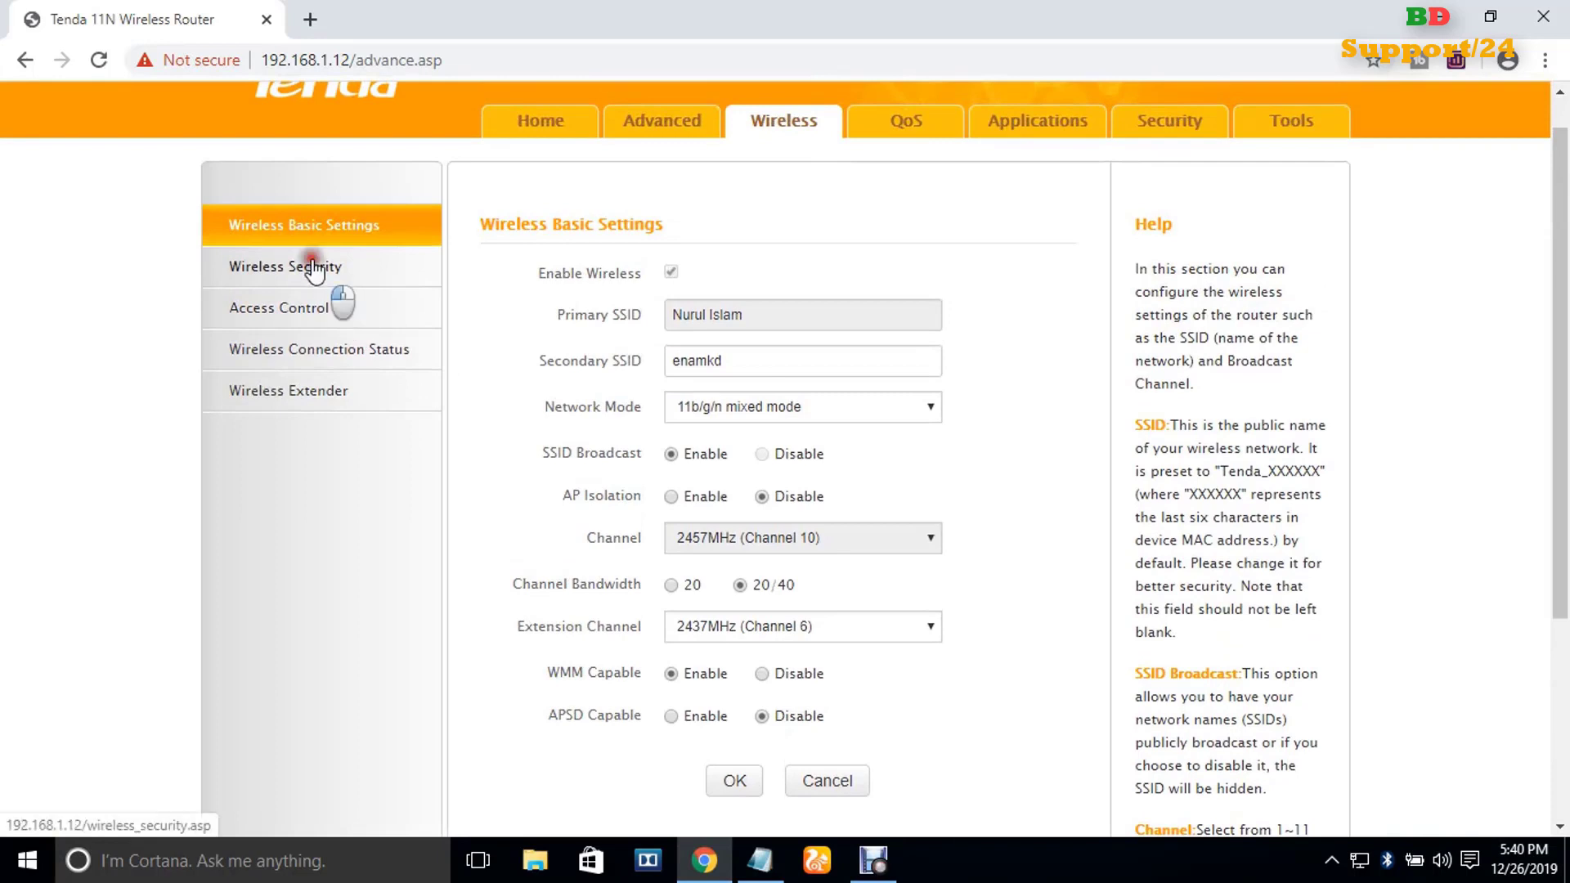
In Wireless Security, give the enamkd SSID WPA-PSK with AES and a new security key, then save
{"action": "left_click", "coordinate": [315, 270]}
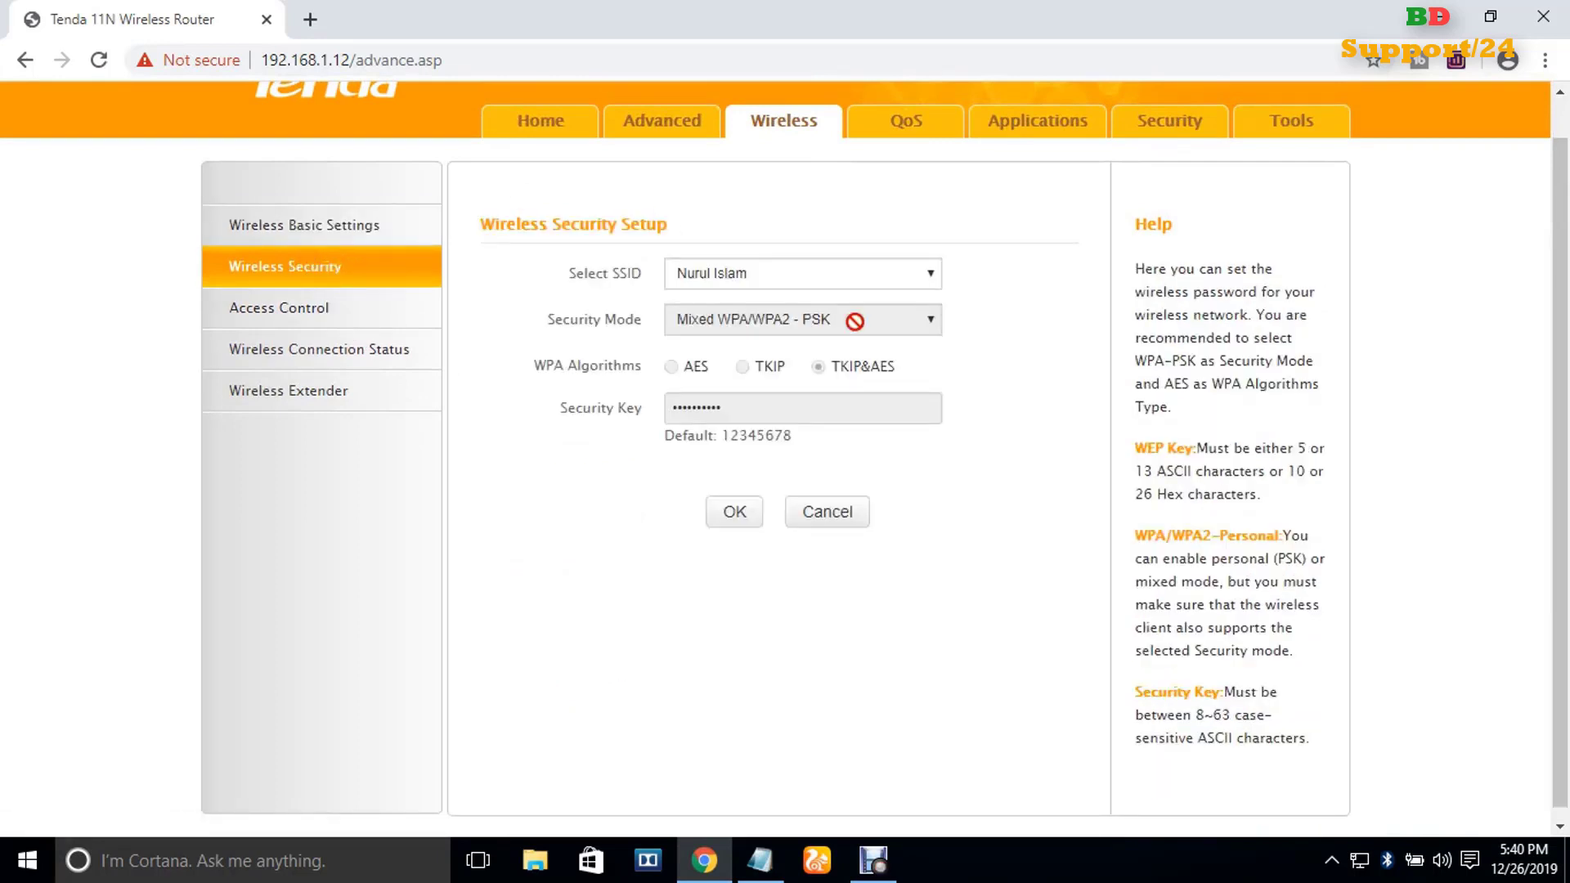
{"action": "left_click", "coordinate": [930, 272]}
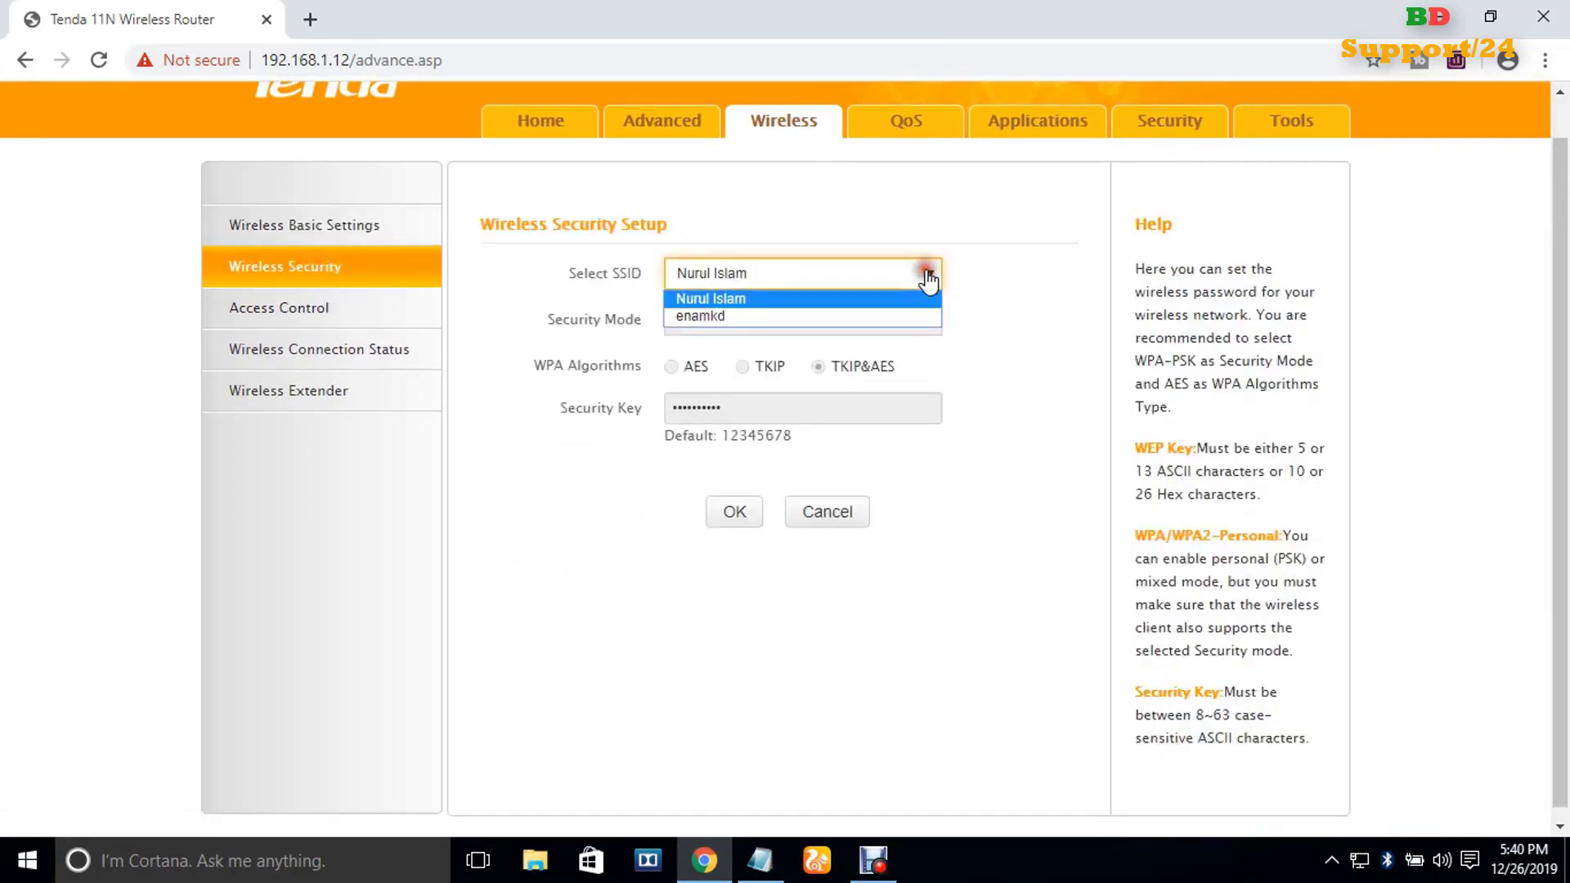
{"action": "left_click", "coordinate": [790, 316]}
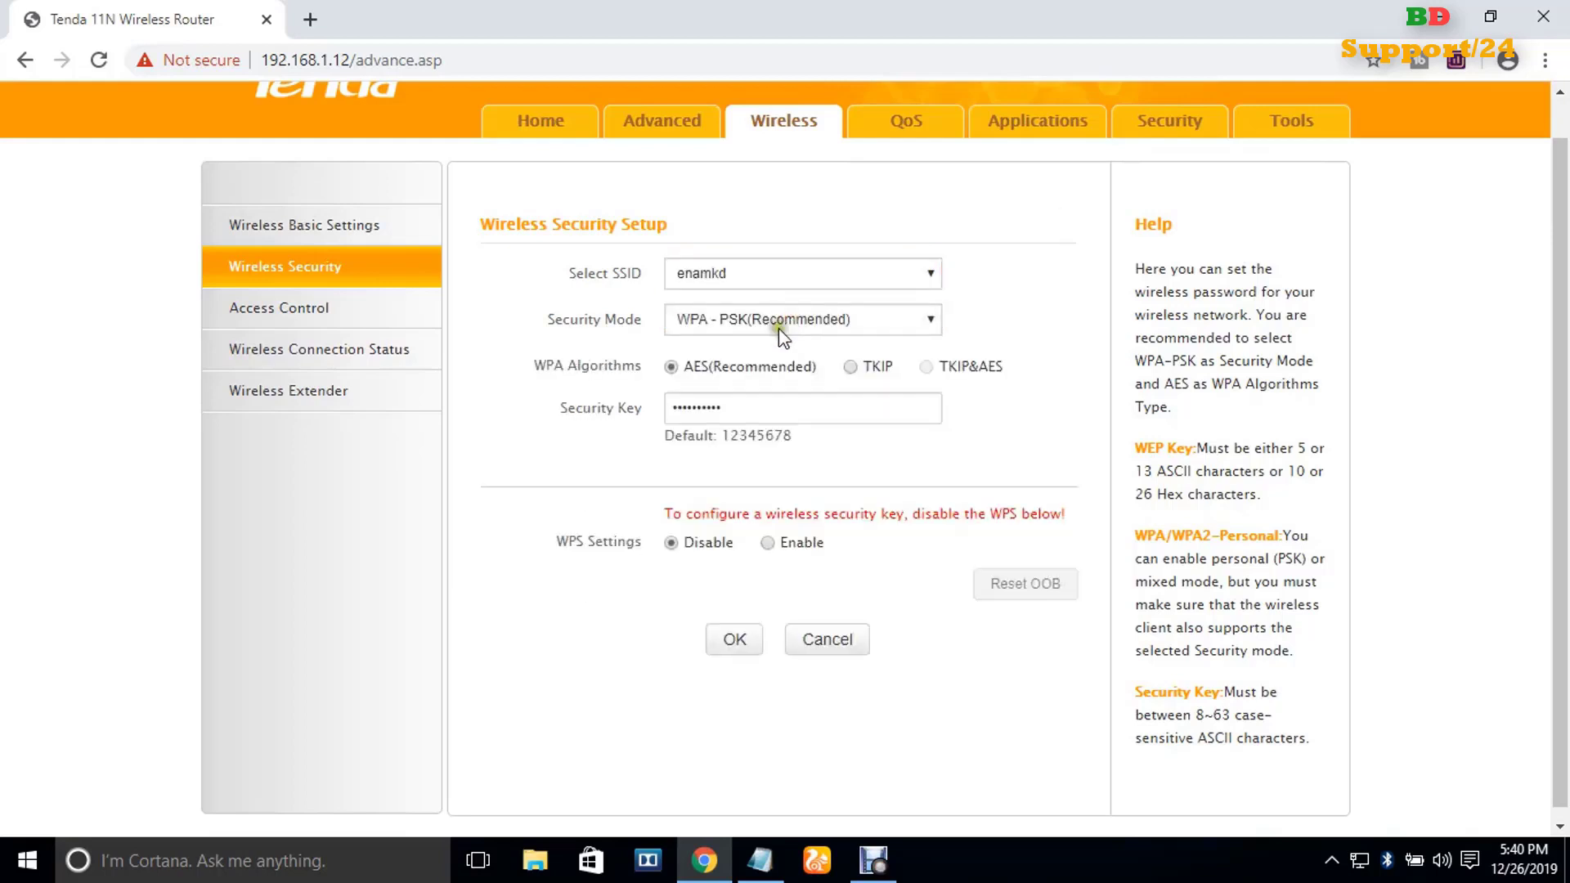
{"action": "left_click", "coordinate": [735, 411]}
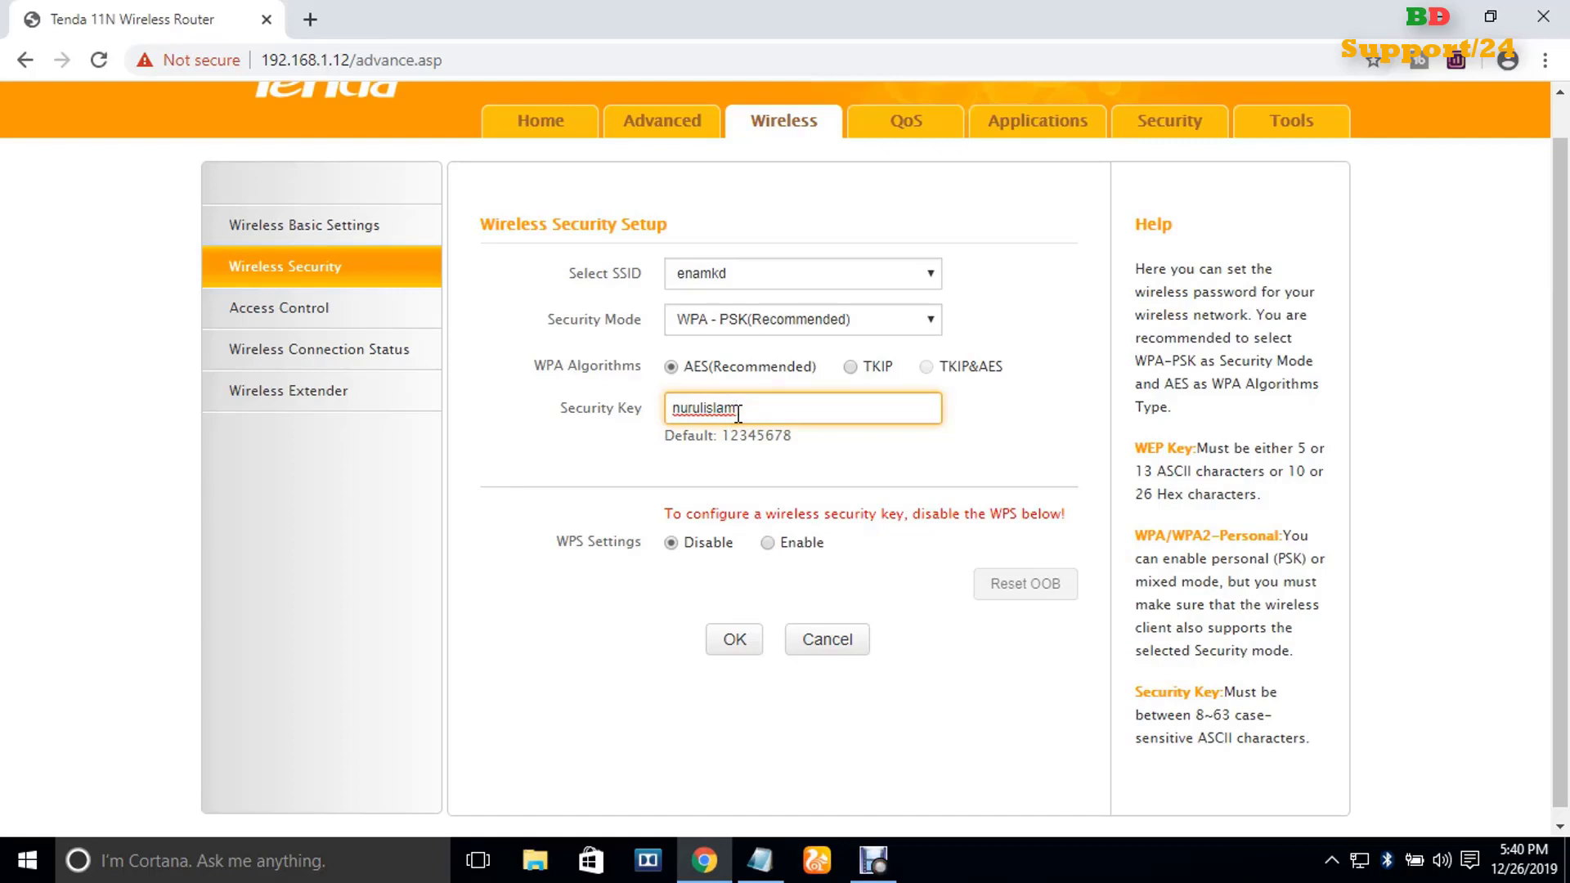
{"action": "double_click", "coordinate": [738, 413]}
{"action": "key", "text": "BackSpace"}
{"action": "left_click", "coordinate": [734, 639]}
{"action": "left_click", "coordinate": [889, 214]}
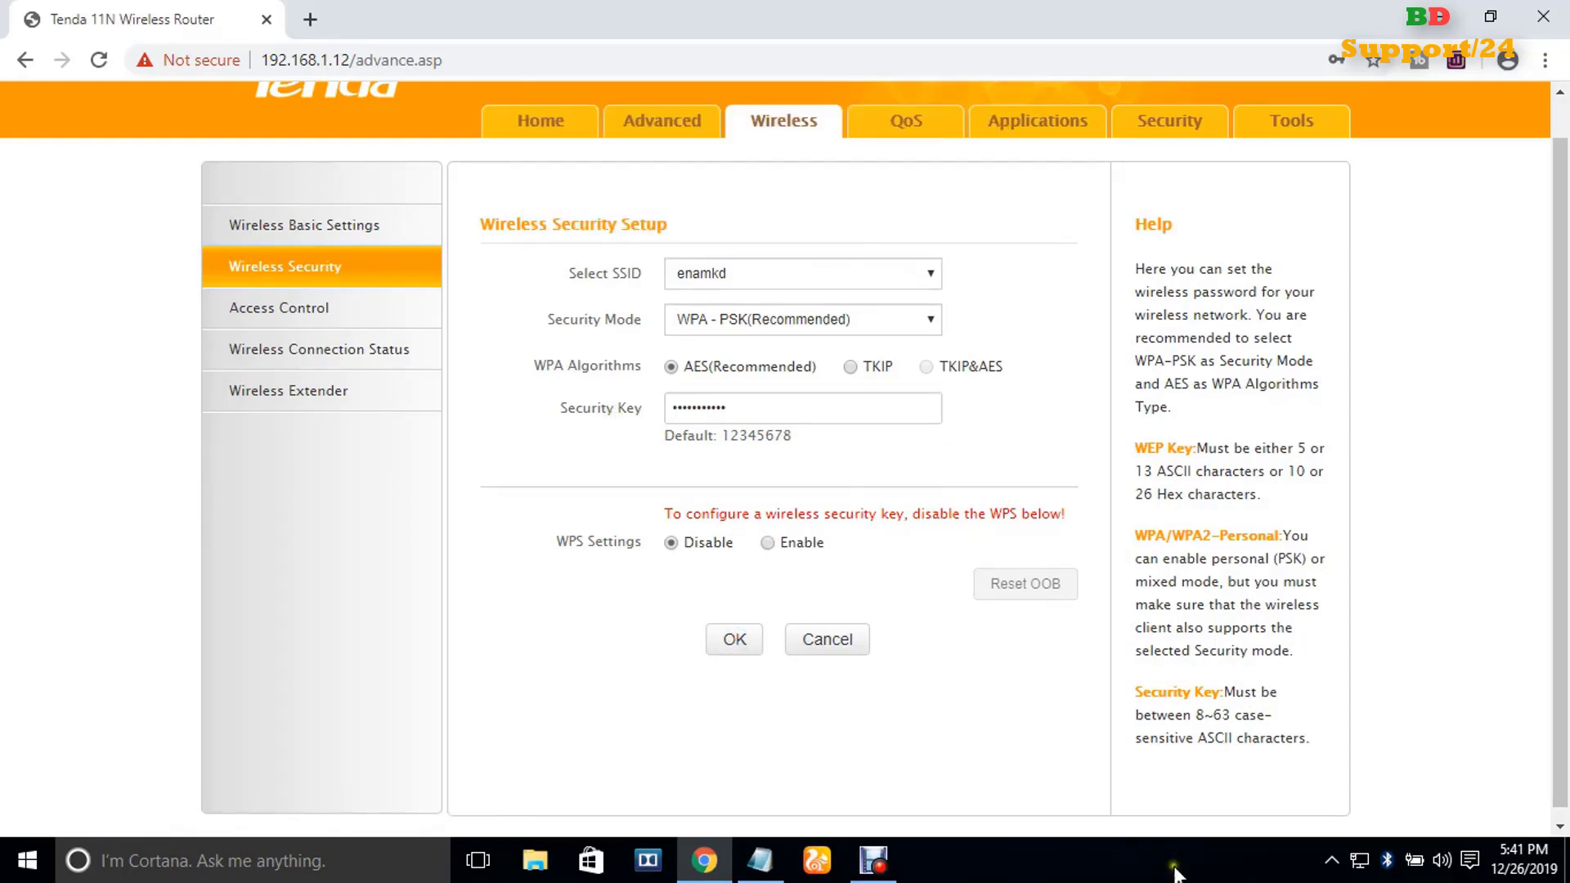
Choose the enamkd Wi-Fi network with Connect automatically unticked and start connecting
{"action": "left_click", "coordinate": [1361, 873]}
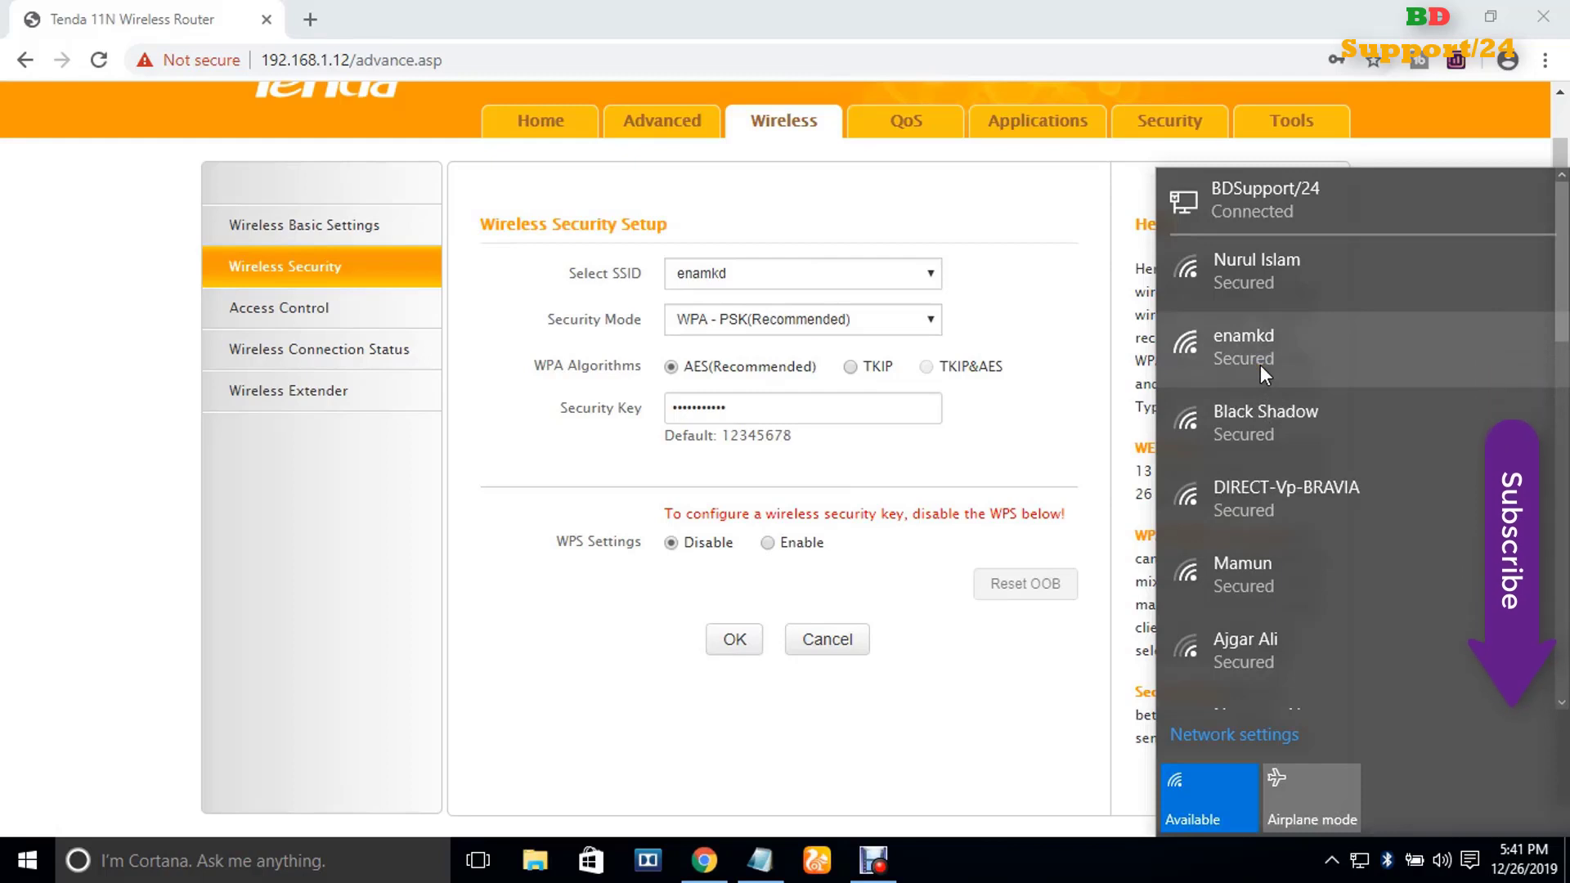
{"action": "left_click", "coordinate": [1259, 365]}
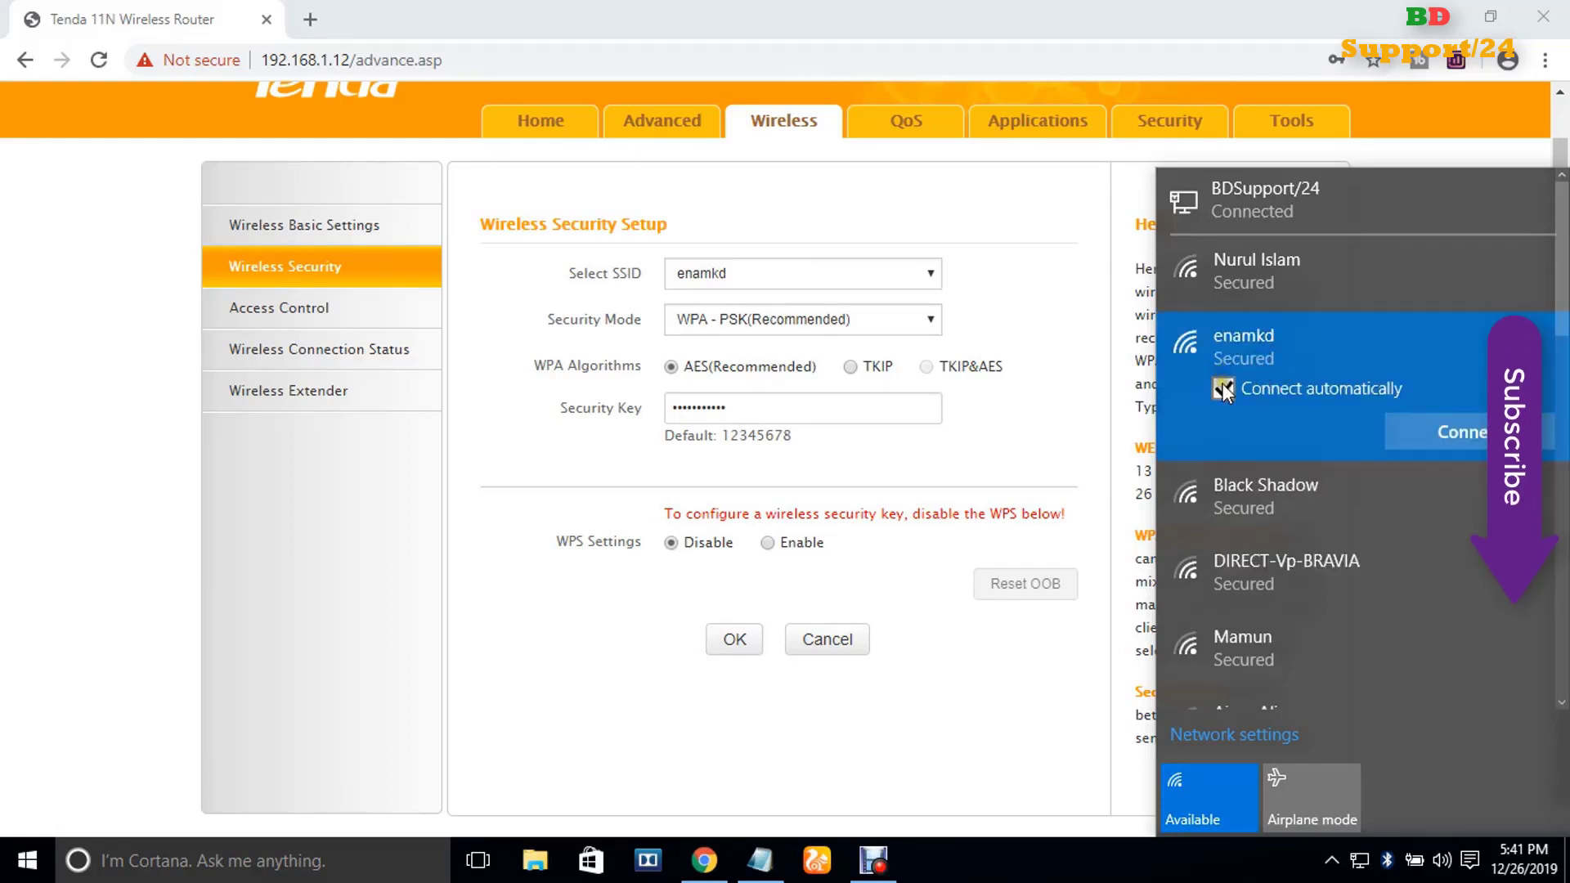
{"action": "left_click", "coordinate": [1222, 386]}
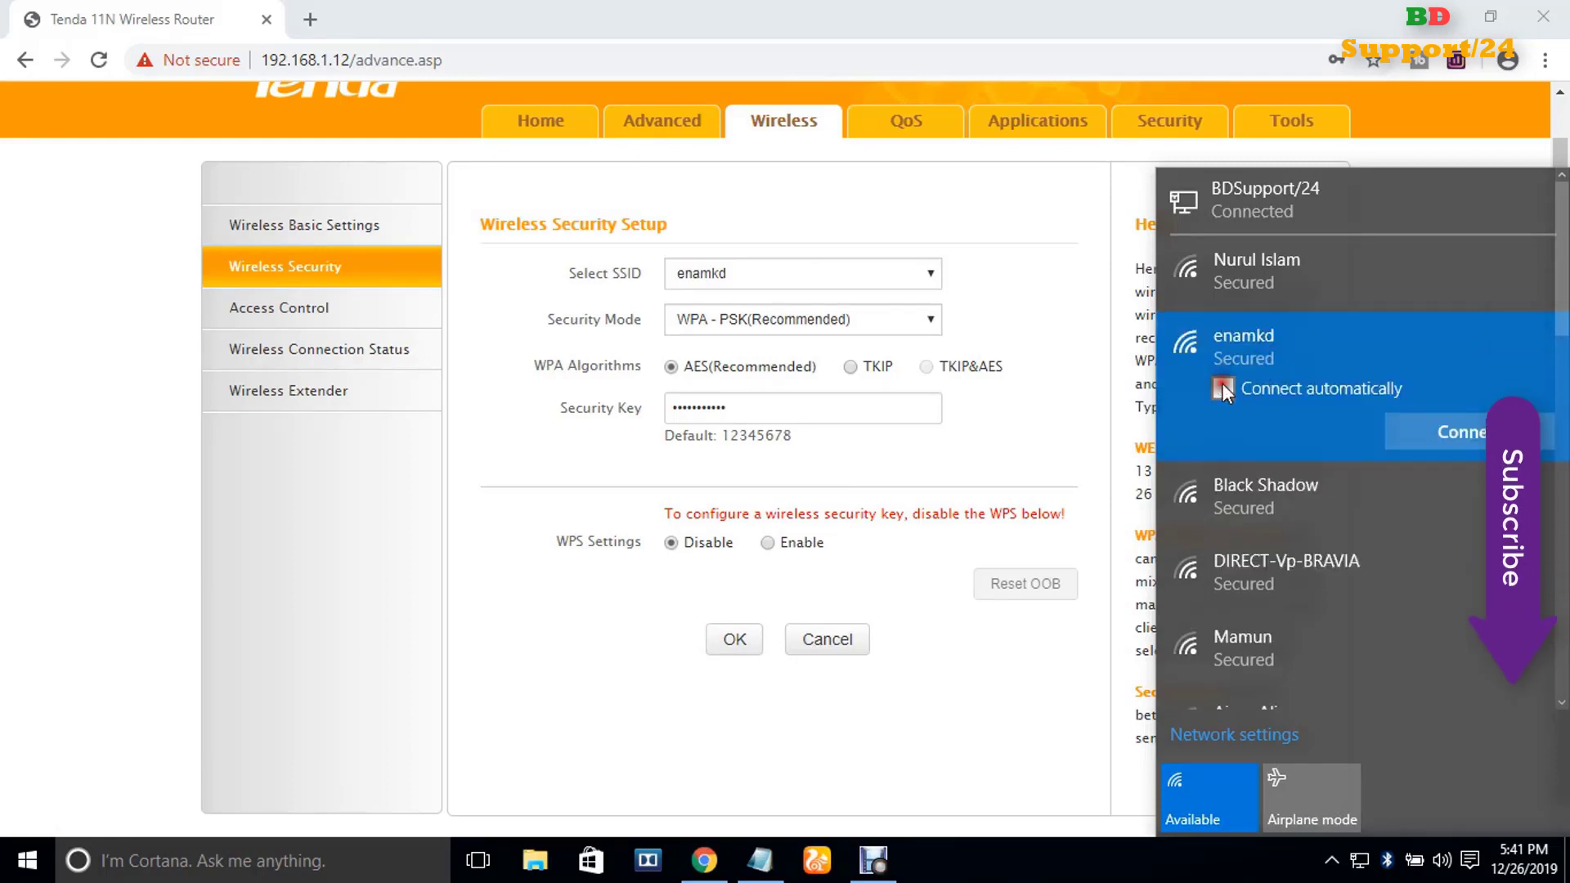
{"action": "left_click", "coordinate": [1419, 433]}
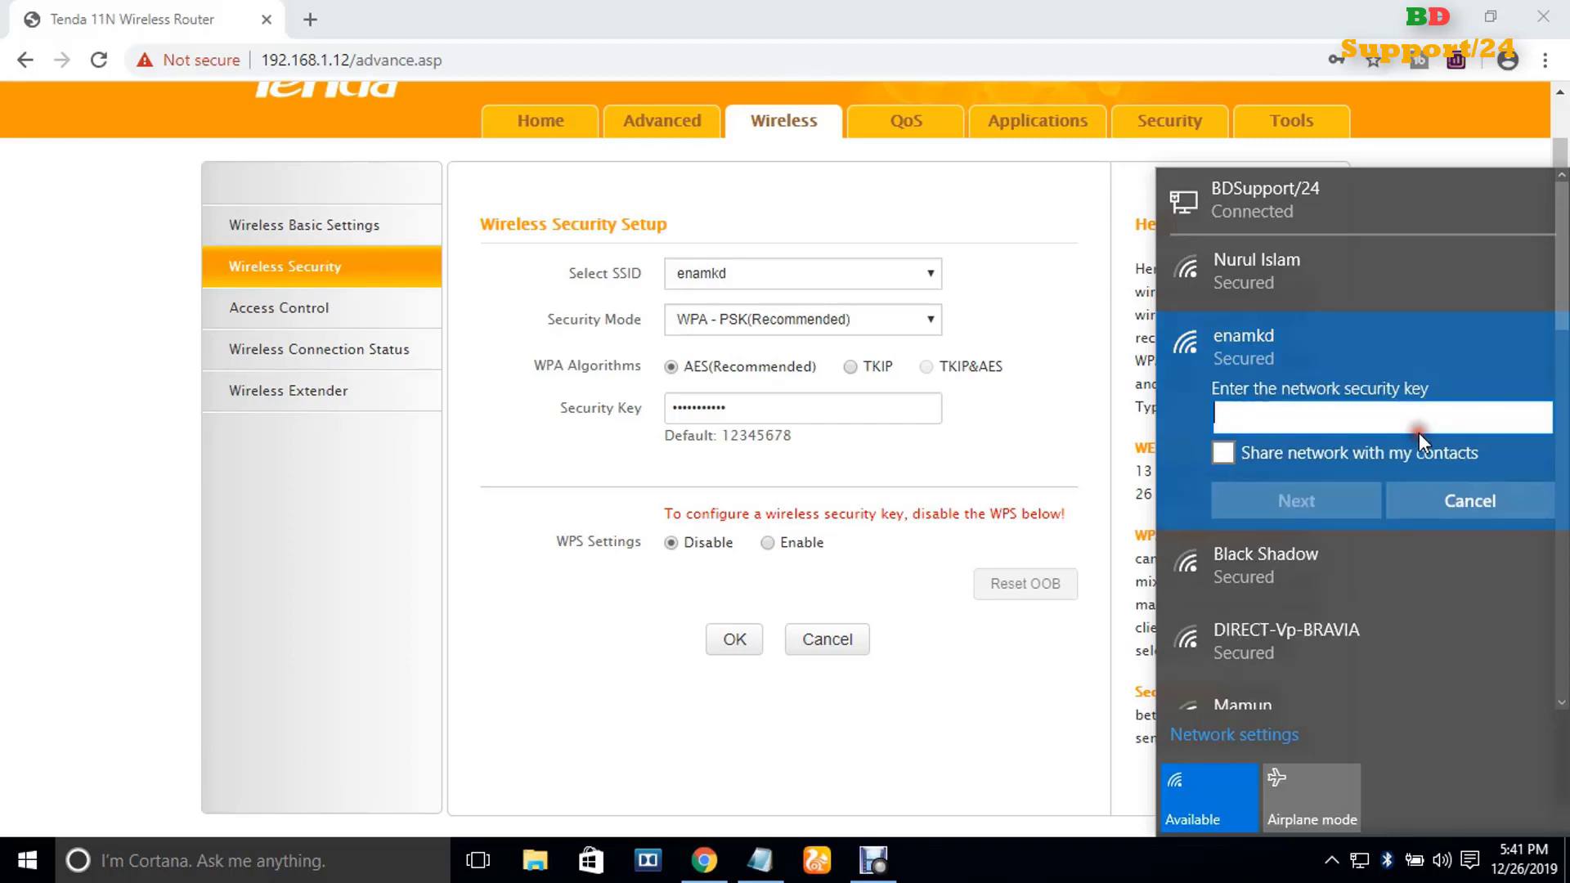
Enter and verify the enamkd security key, then allow the PC to be discoverable
{"action": "left_click", "coordinate": [1291, 417]}
{"action": "type", "text": "••••"}
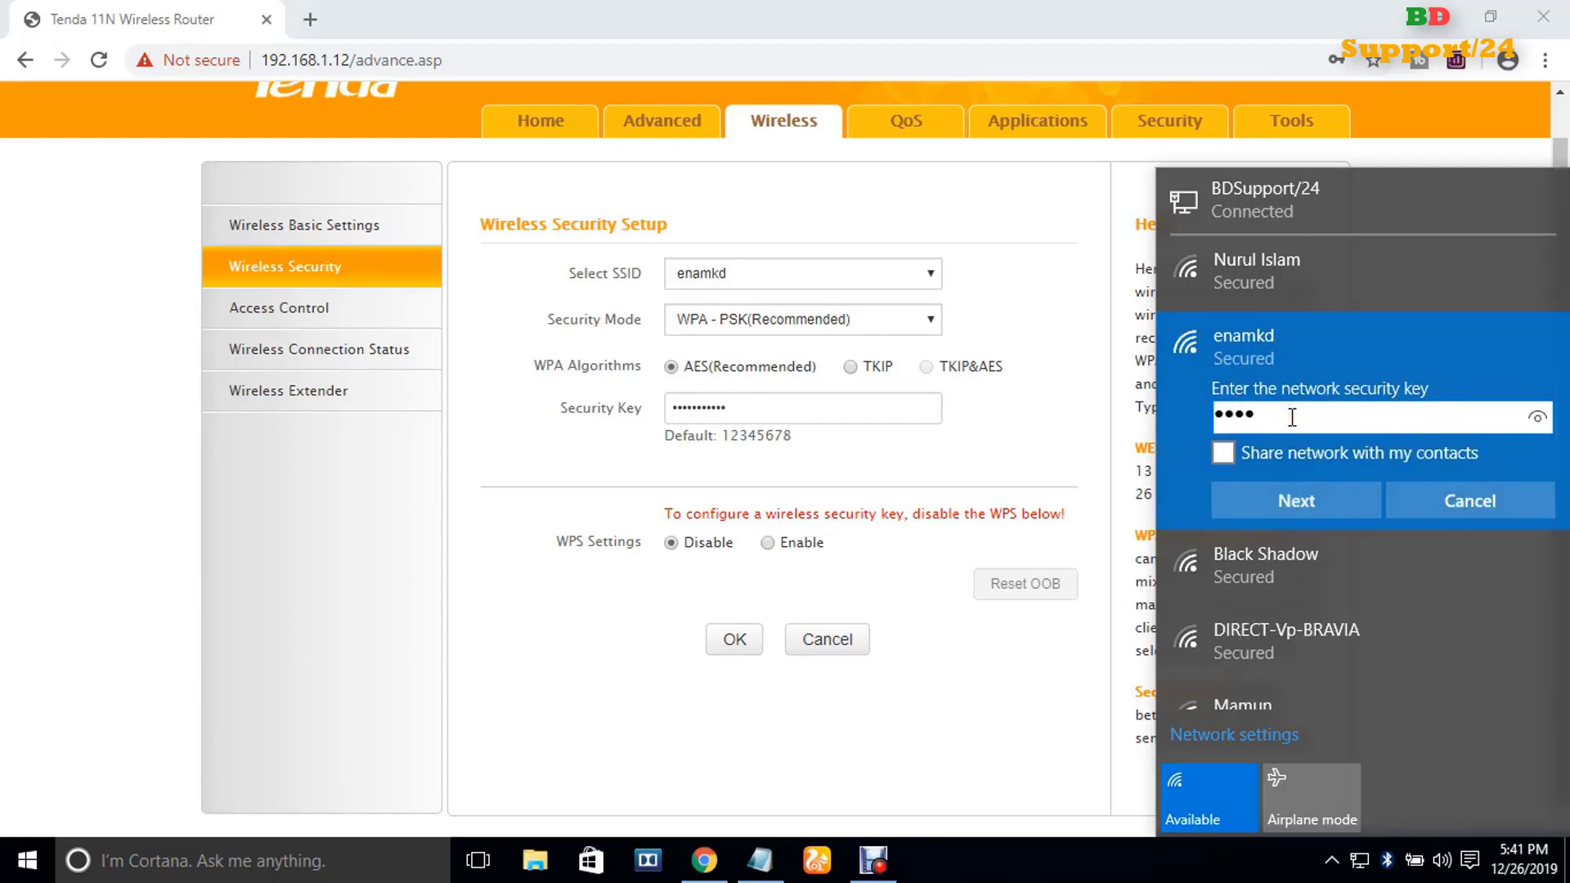
{"action": "key", "text": "BackSpace"}
{"action": "key", "text": "BackSpace"}
{"action": "key", "text": "BackSpace"}
{"action": "key", "text": "BackSpace"}
{"action": "type", "text": "•••••••••••"}
{"action": "left_click", "coordinate": [1537, 418]}
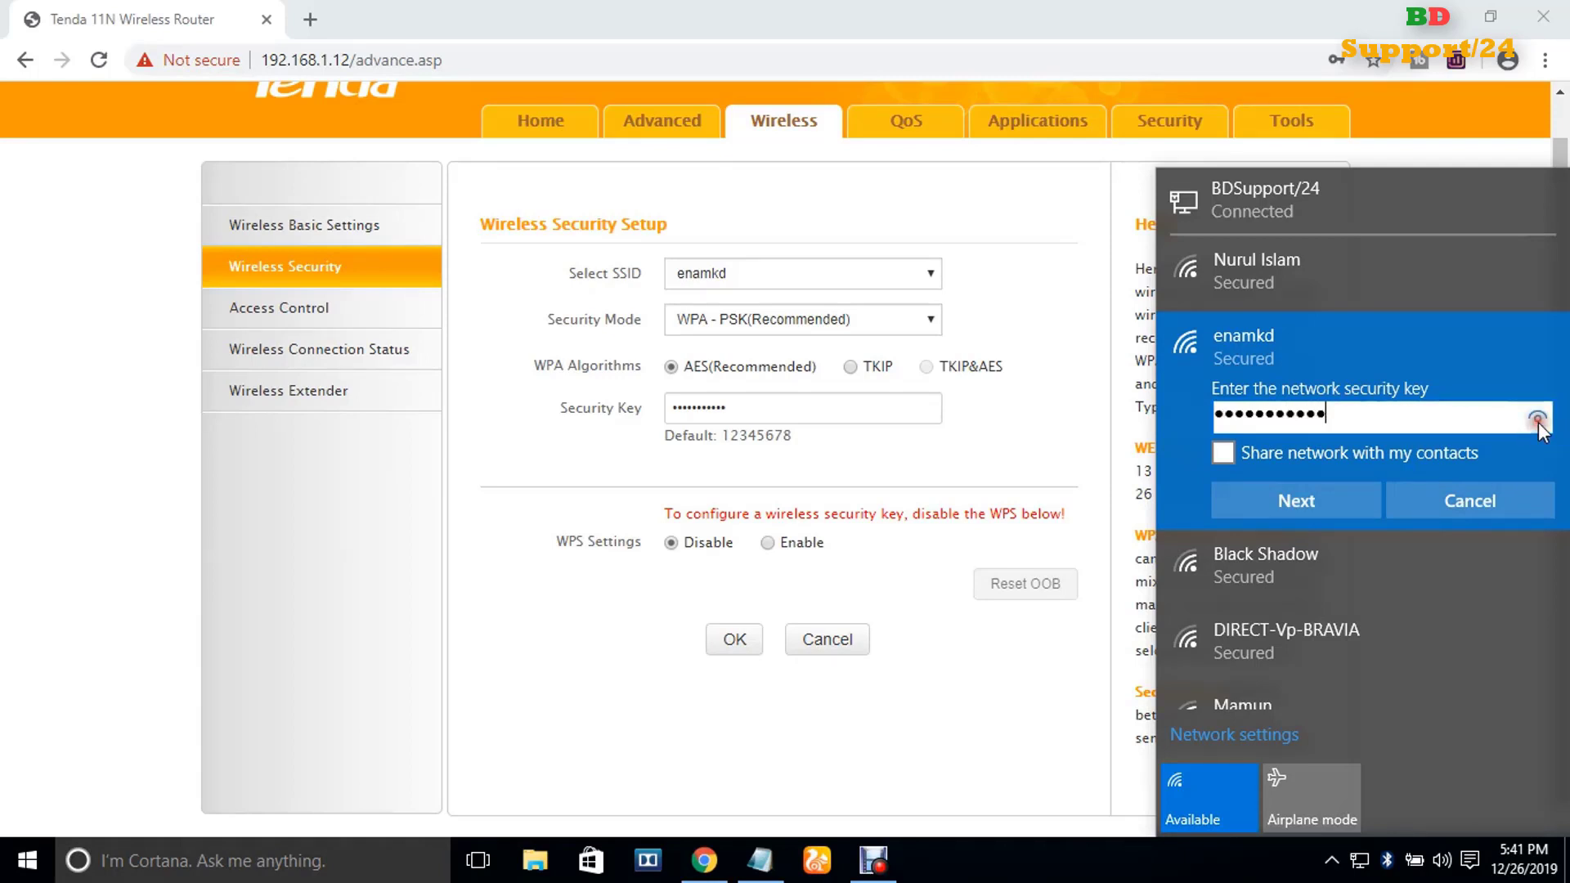
{"action": "left_click", "coordinate": [1537, 418]}
{"action": "left_click", "coordinate": [1330, 502]}
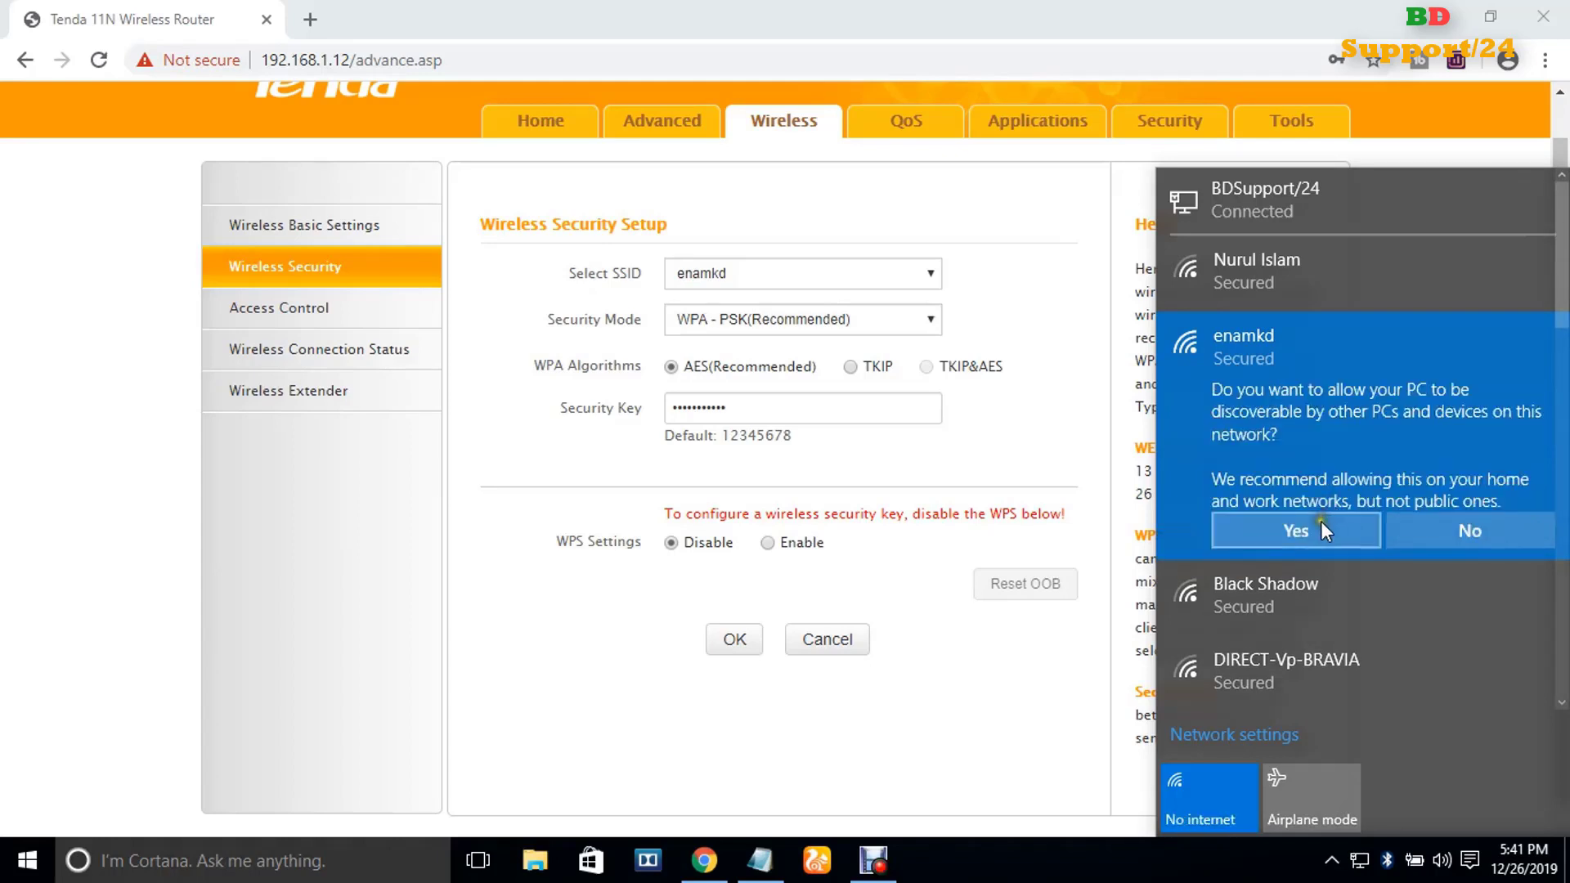
{"action": "left_click", "coordinate": [1314, 529]}
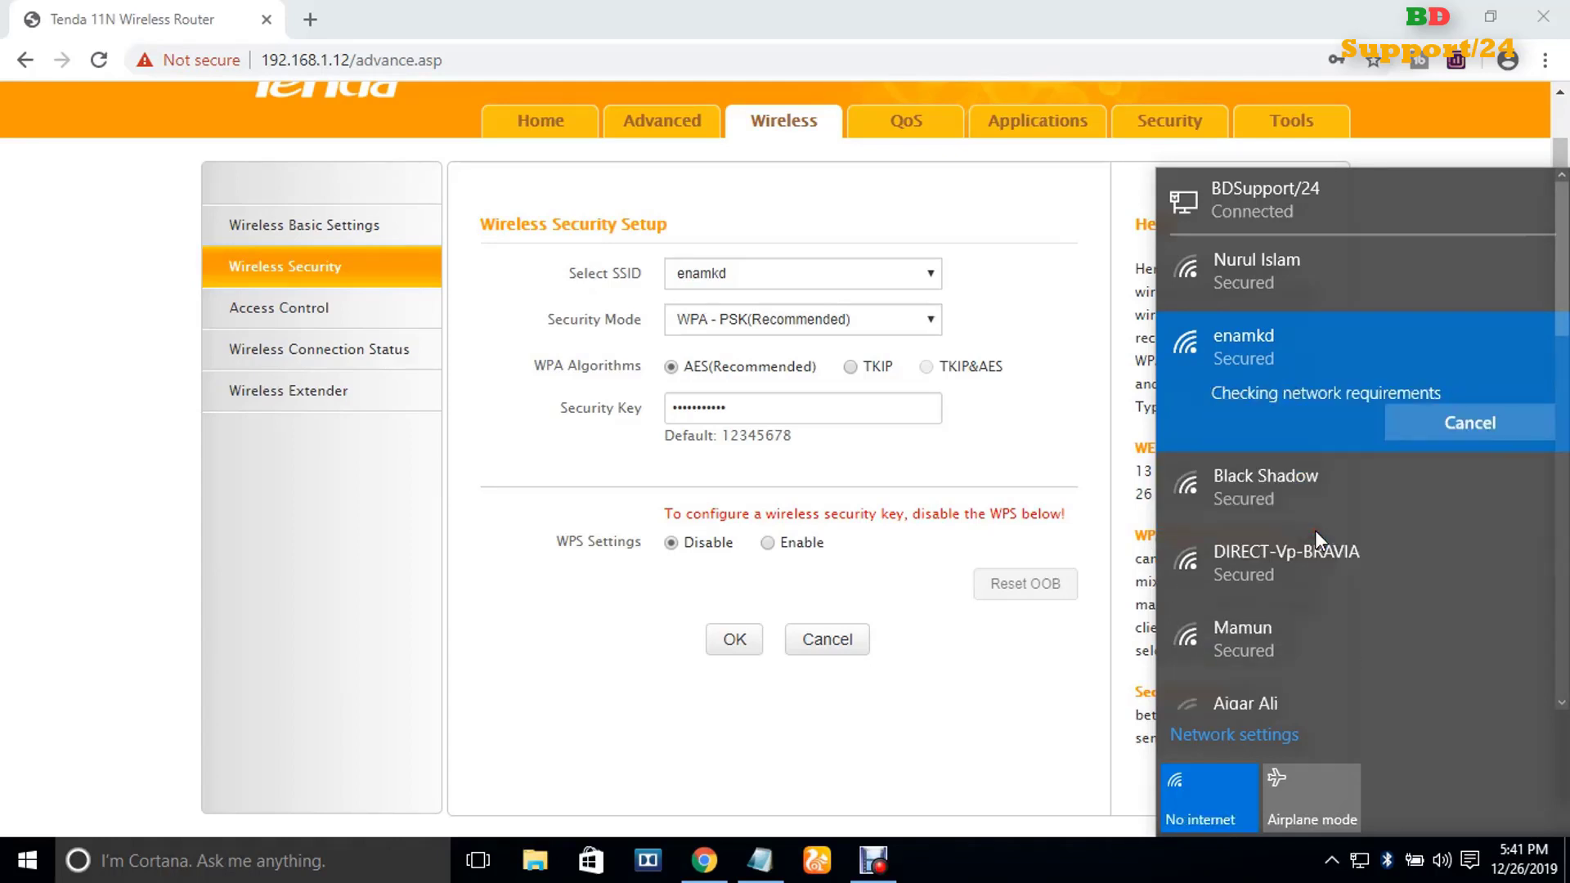